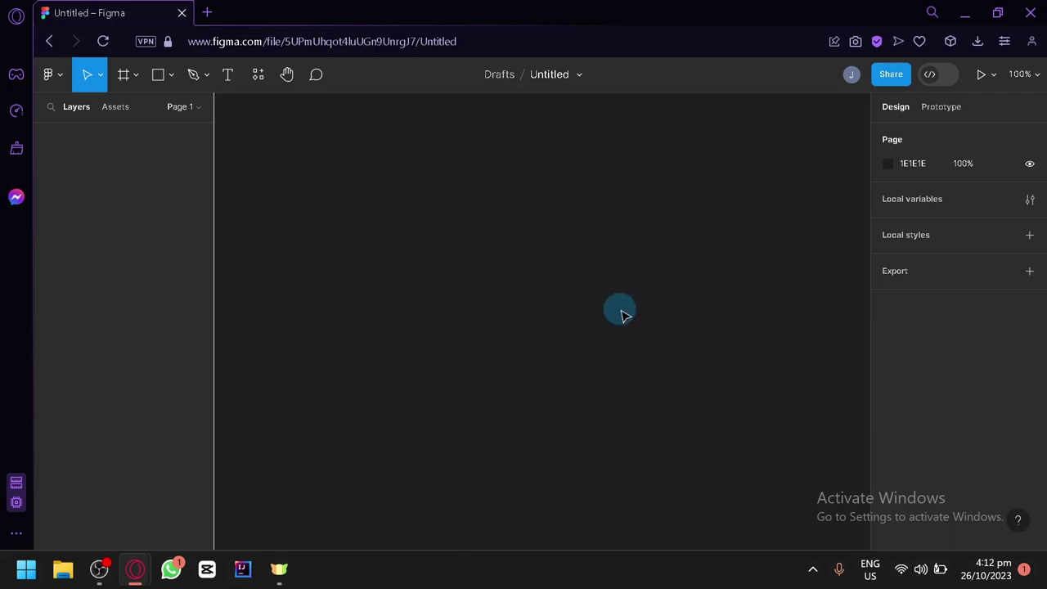
- Draw a test frame on the canvas, move it, then delete it
{"action": "key", "text": "f"}
{"action": "left_click_drag", "start_coordinate": [484, 283], "coordinate": [594, 388]}
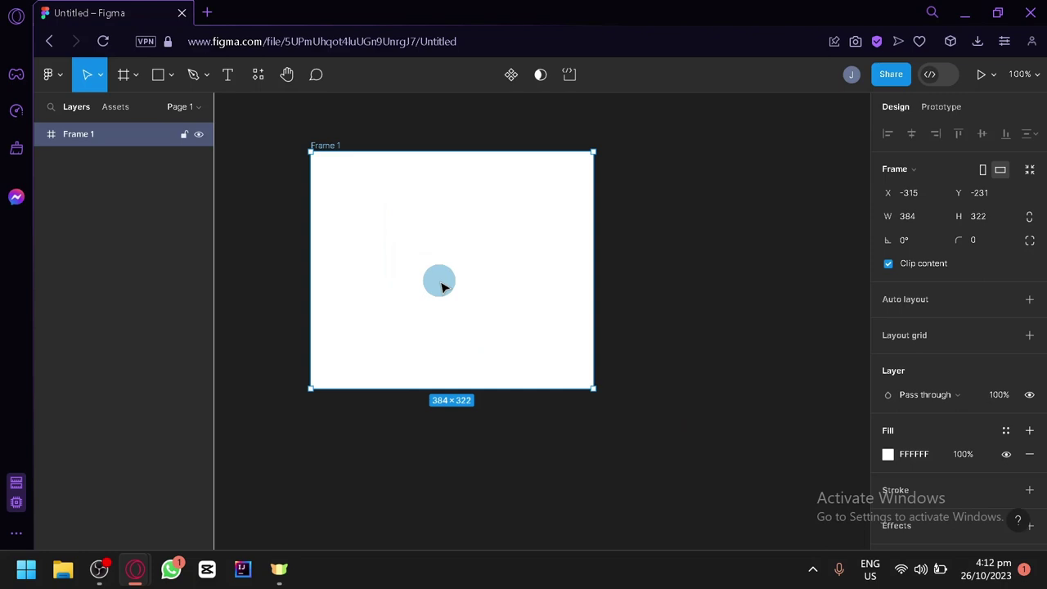
{"action": "left_click_drag", "start_coordinate": [442, 287], "coordinate": [468, 290]}
{"action": "key", "text": "Delete"}
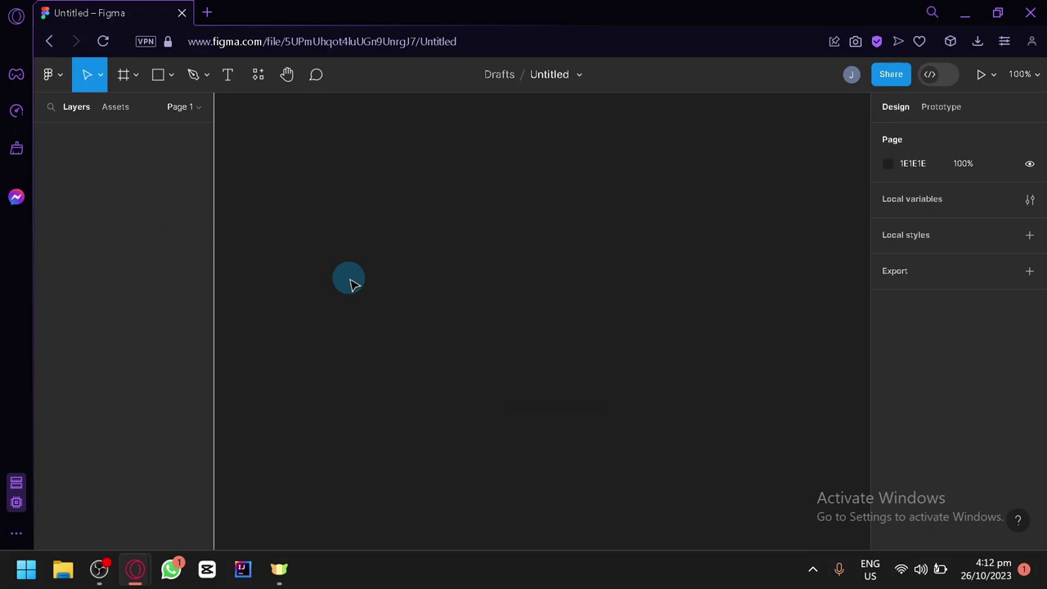
- Drag the Instagram mockup jpg from Downloads onto the canvas and set its fill to Crop
{"action": "left_click", "coordinate": [976, 41]}
{"action": "left_click_drag", "start_coordinate": [897, 132], "coordinate": [518, 236]}
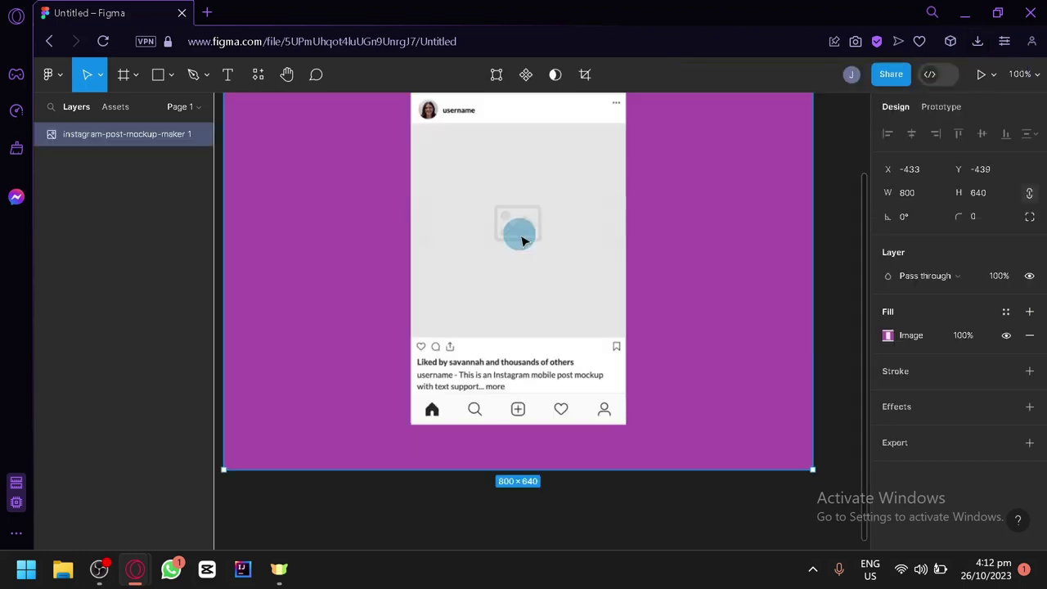
{"action": "double_click", "coordinate": [516, 296]}
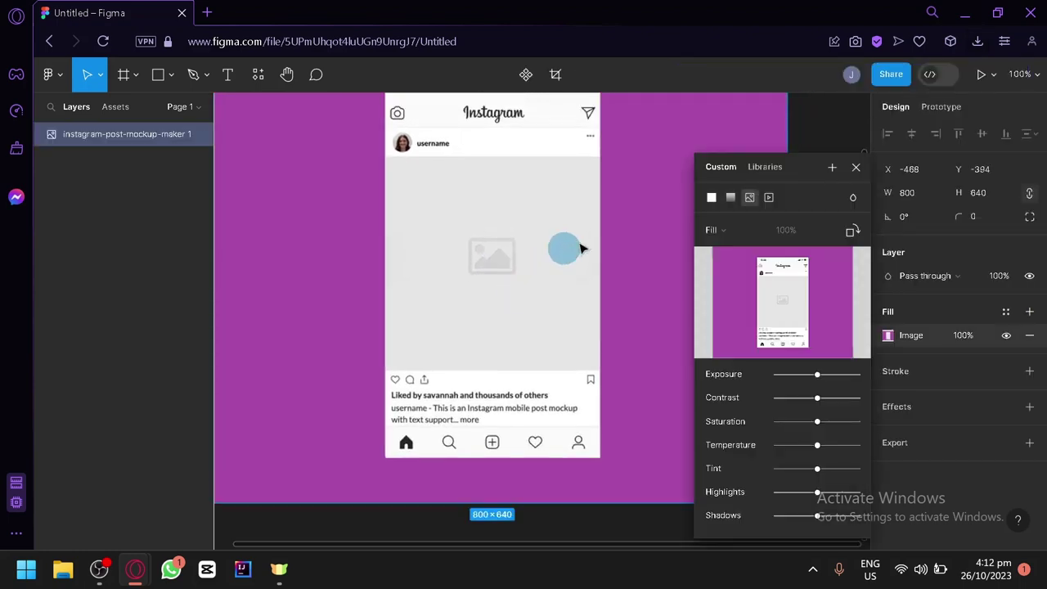
{"action": "left_click", "coordinate": [725, 230]}
{"action": "left_click", "coordinate": [732, 273]}
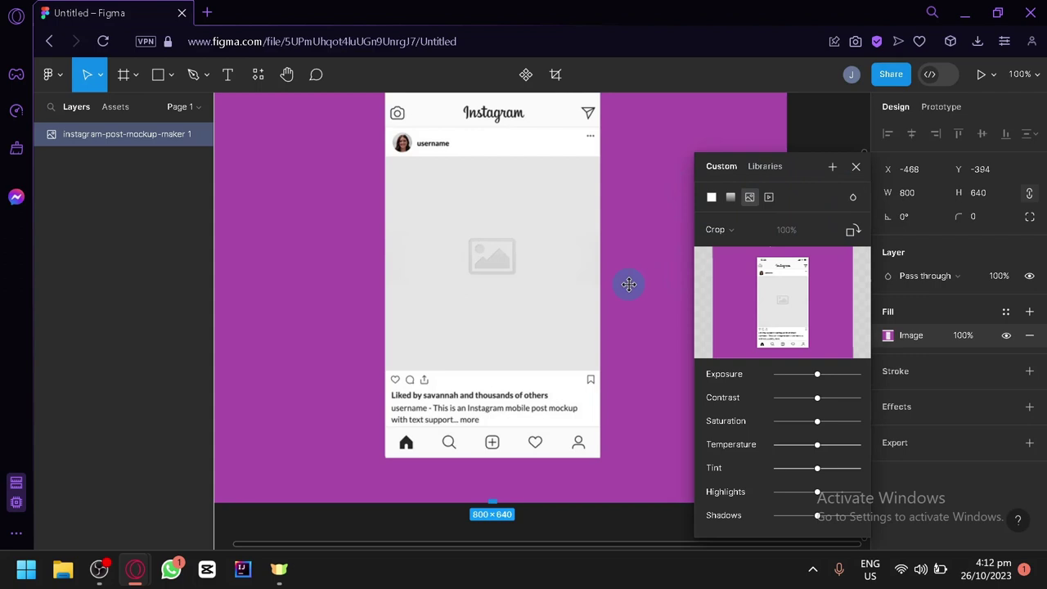
{"action": "scroll", "coordinate": [628, 270], "scroll_direction": "up", "scroll_amount": 2}
{"action": "scroll", "coordinate": [632, 256], "scroll_direction": "down", "scroll_amount": 5, "text": "ctrl"}
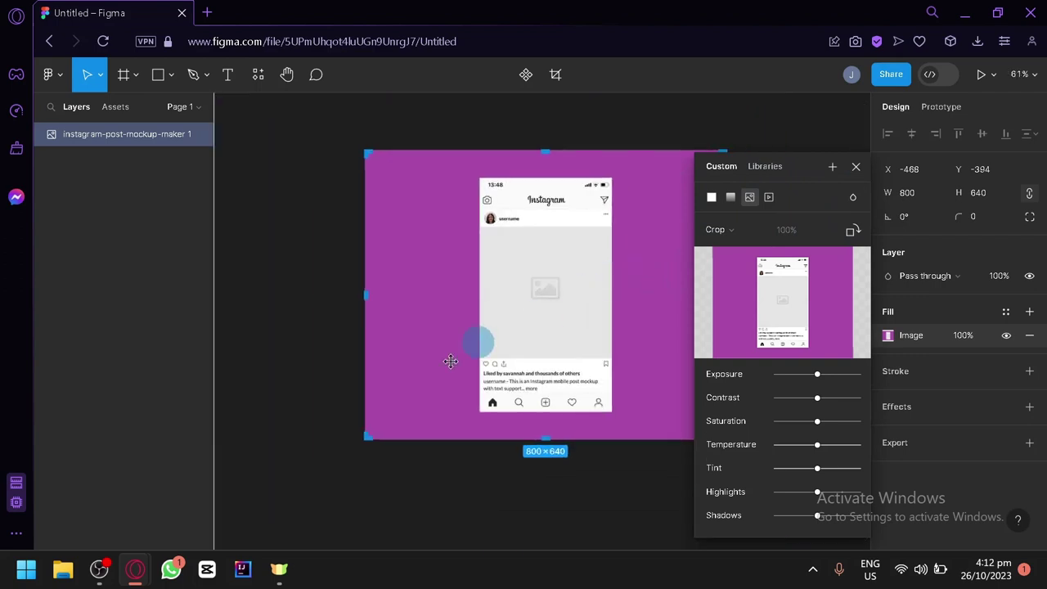
- Crop the mockup image down to just the phone screen (282×524)
{"action": "left_click_drag", "start_coordinate": [408, 417], "coordinate": [484, 412]}
{"action": "left_click", "coordinate": [853, 197]}
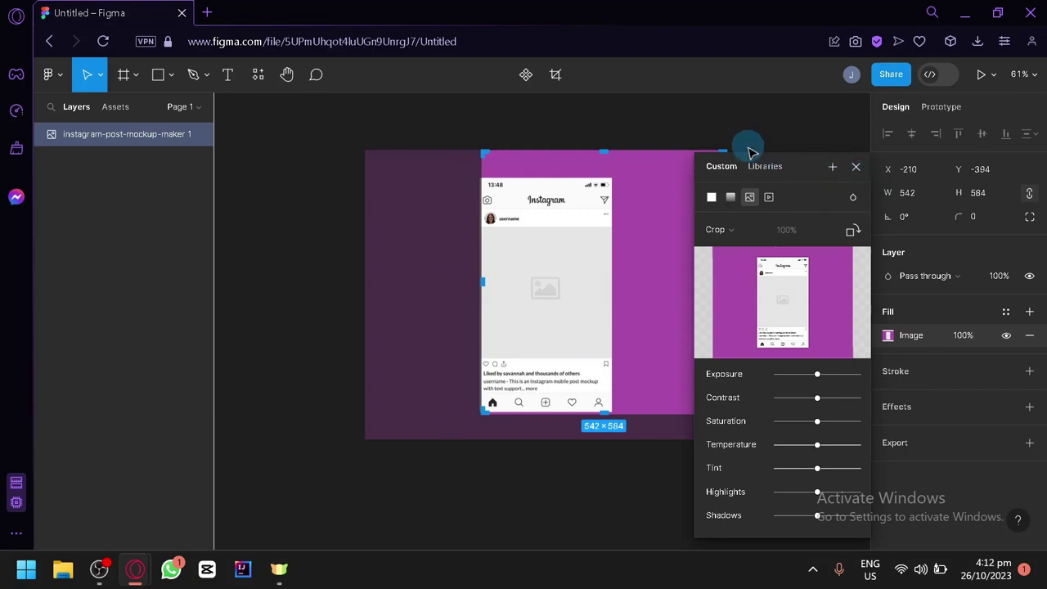
{"action": "left_click_drag", "start_coordinate": [722, 149], "coordinate": [608, 176]}
{"action": "key", "text": "Return"}
{"action": "left_click", "coordinate": [855, 166]}
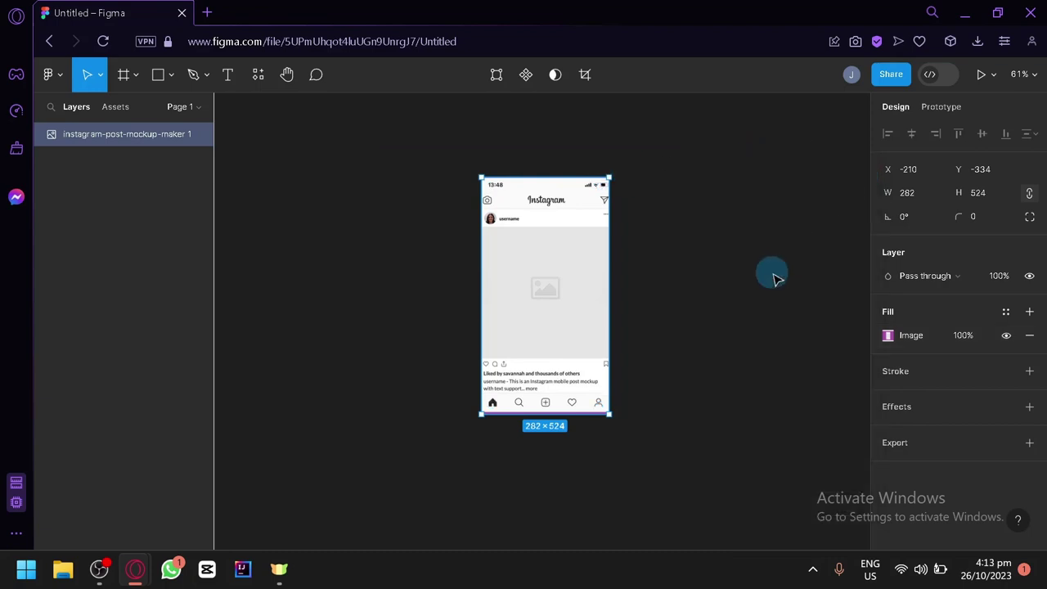
- Recentre the view and nudge the cropped mockup slightly left
{"action": "scroll", "coordinate": [771, 273], "scroll_direction": "up", "scroll_amount": 2}
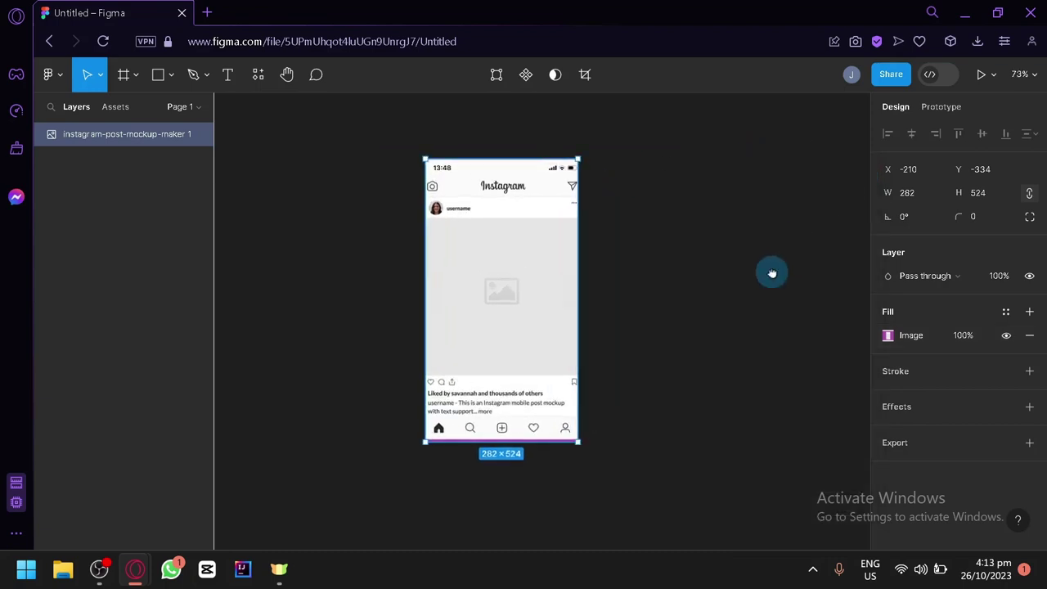
{"action": "left_click_drag", "start_coordinate": [771, 273], "coordinate": [674, 269]}
{"action": "scroll", "coordinate": [674, 269], "scroll_direction": "up", "scroll_amount": 1}
{"action": "left_click", "coordinate": [485, 283]}
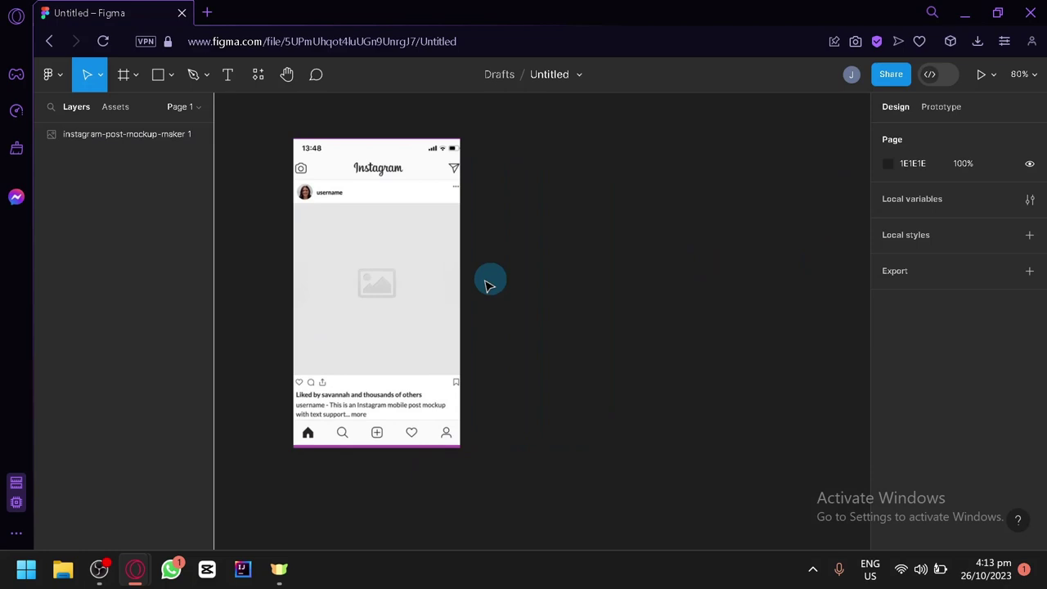
{"action": "left_click_drag", "start_coordinate": [342, 245], "coordinate": [330, 245]}
{"action": "scroll", "coordinate": [620, 262], "scroll_direction": "up", "scroll_amount": 1}
{"action": "left_click", "coordinate": [621, 264]}
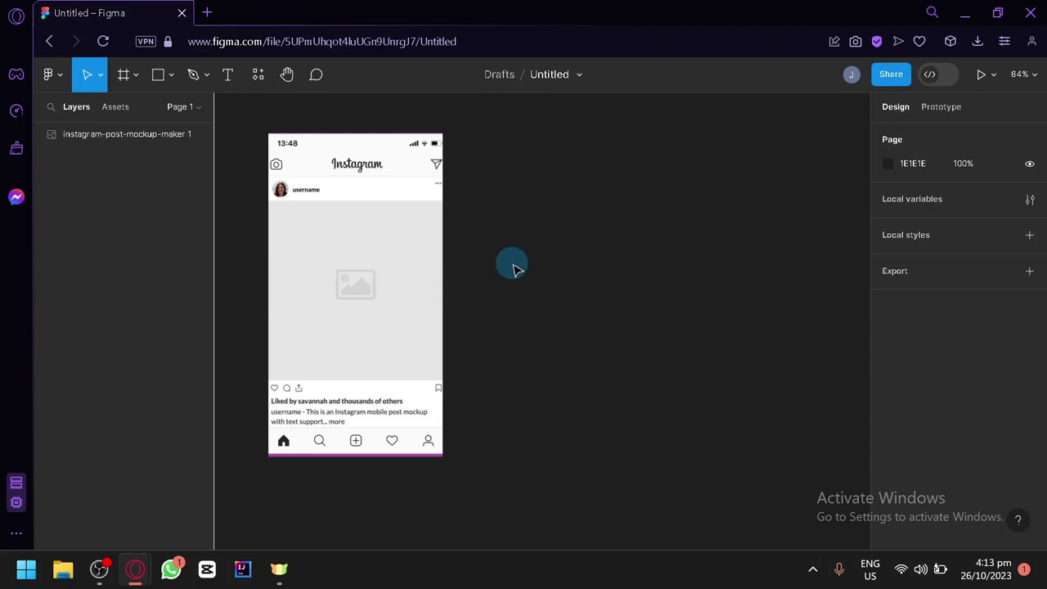
{"action": "left_click_drag", "start_coordinate": [404, 253], "coordinate": [392, 254]}
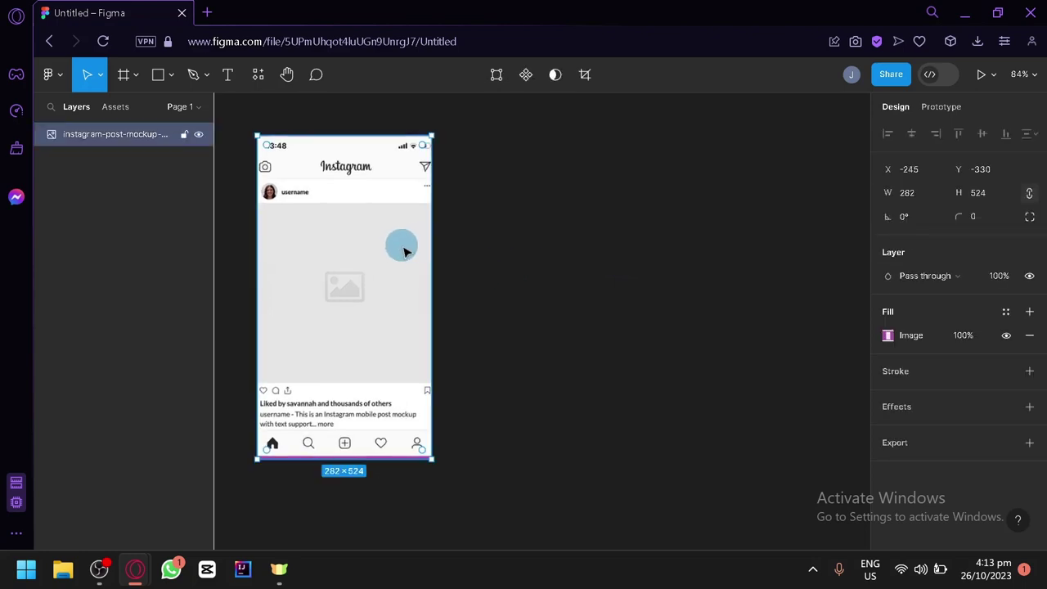
{"action": "left_click", "coordinate": [495, 227]}
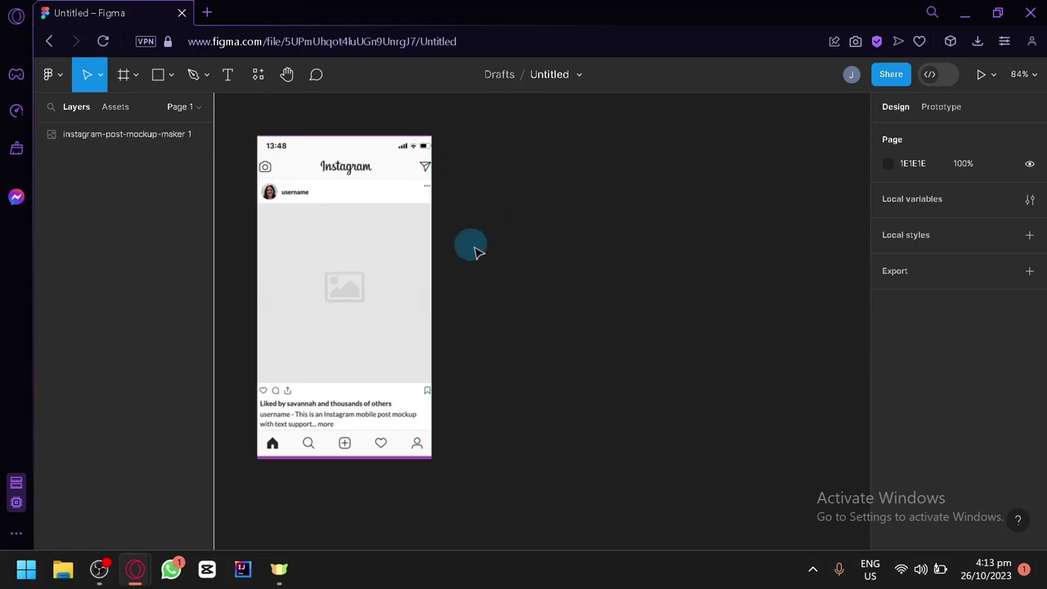
- Add an Android Small frame right of the mockup and resize it to about 294×523
{"action": "key", "text": "f"}
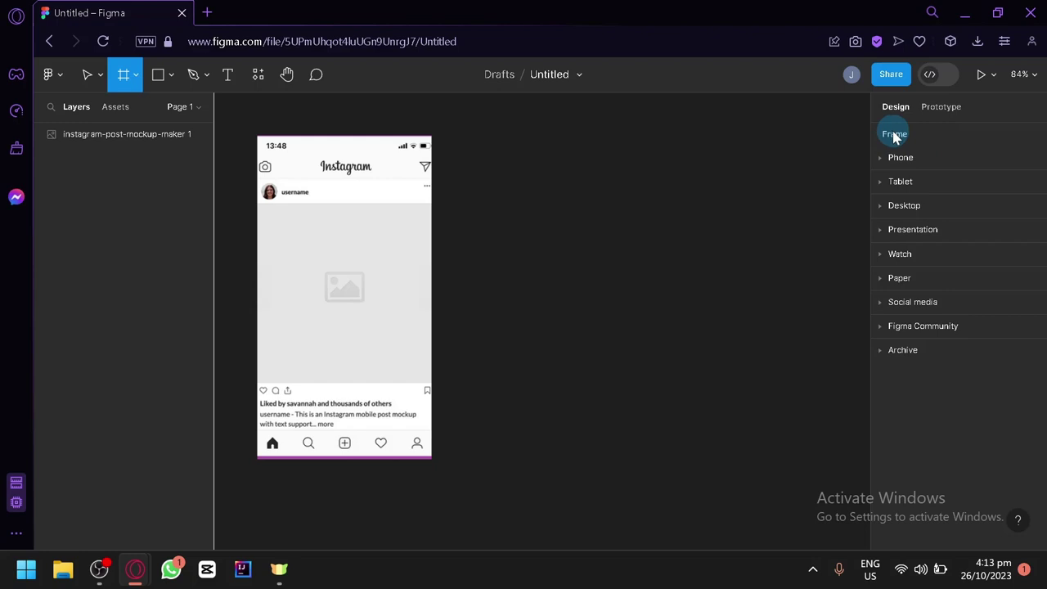
{"action": "left_click", "coordinate": [883, 163]}
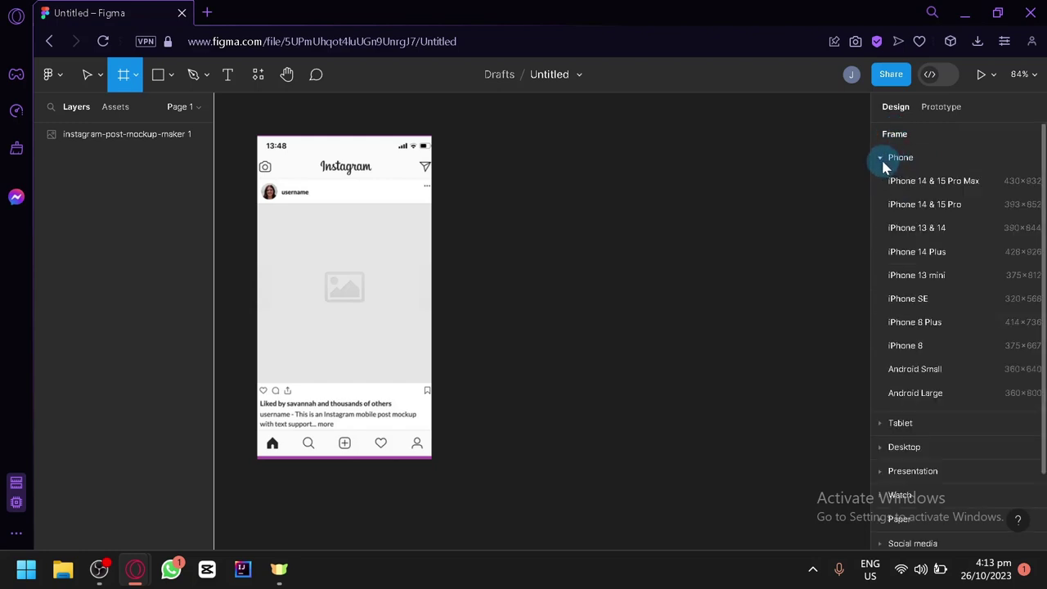
{"action": "left_click", "coordinate": [883, 164]}
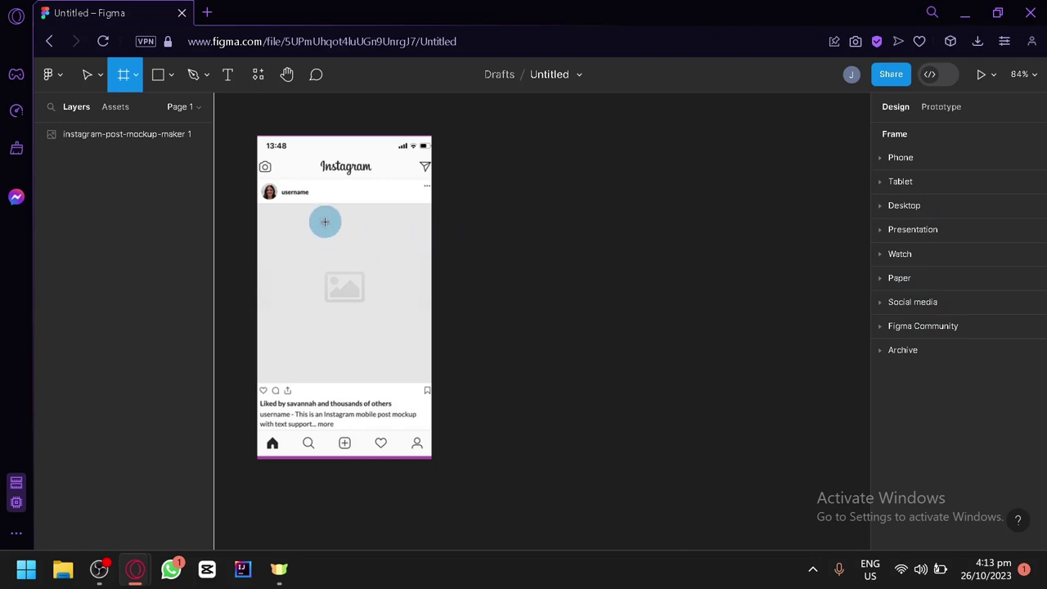
{"action": "left_click", "coordinate": [880, 160]}
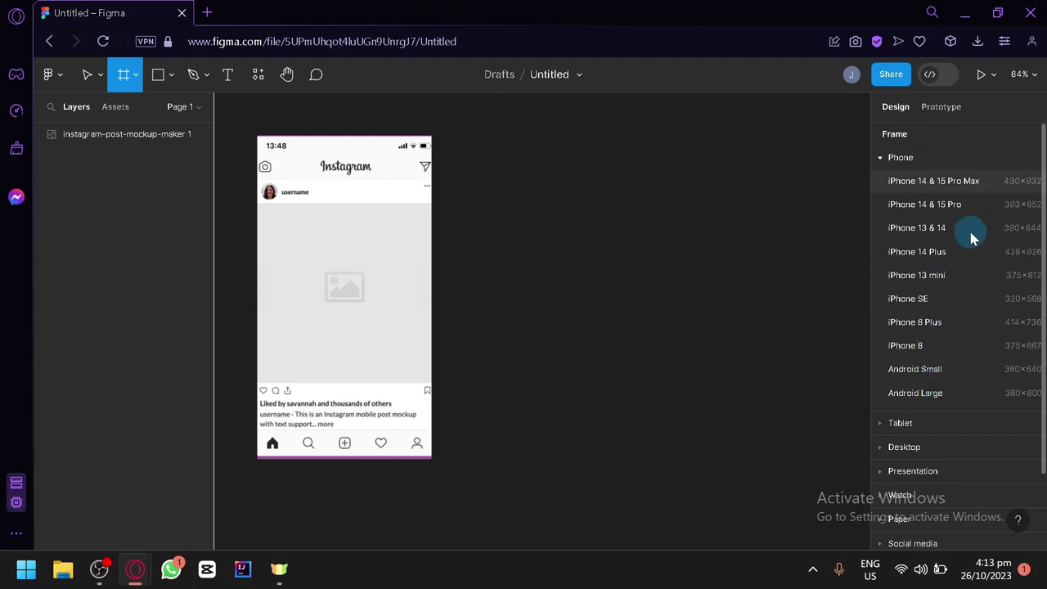
{"action": "left_click", "coordinate": [937, 375]}
{"action": "left_click_drag", "start_coordinate": [625, 309], "coordinate": [649, 320]}
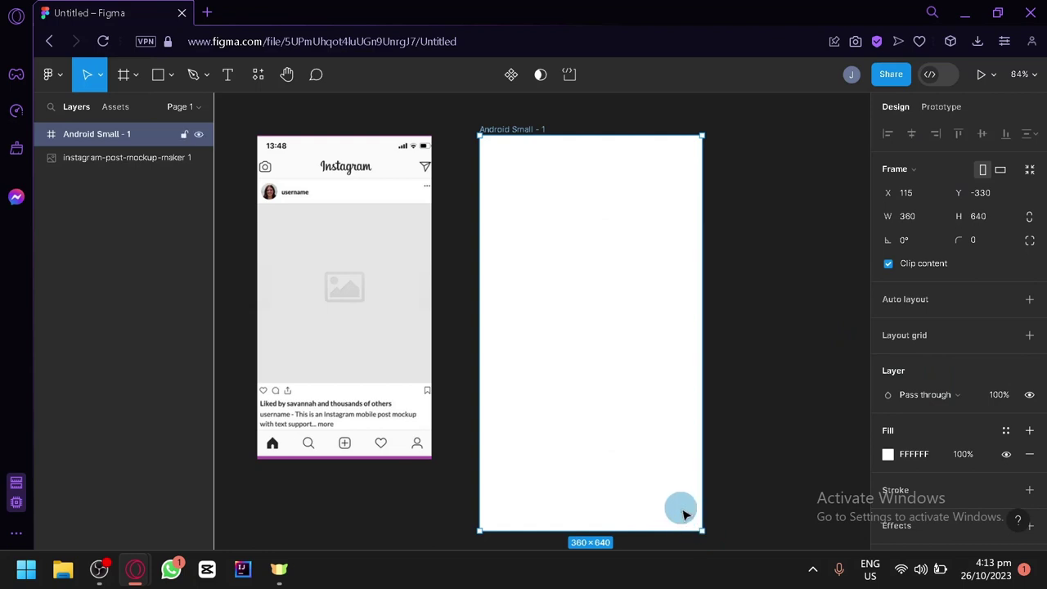
{"action": "left_click_drag", "start_coordinate": [701, 529], "coordinate": [661, 202]}
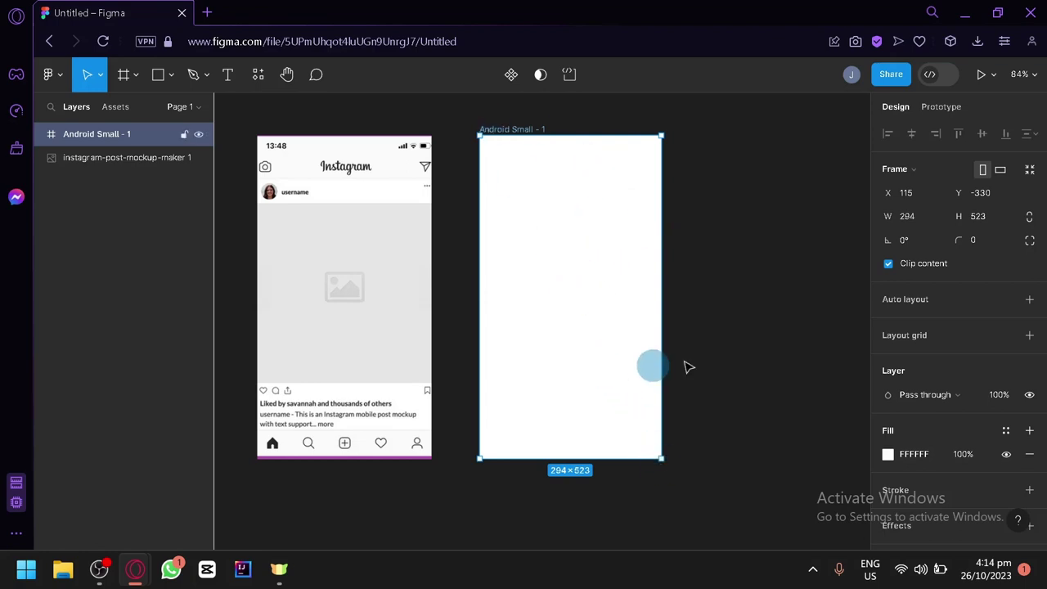
{"action": "left_click", "coordinate": [732, 353]}
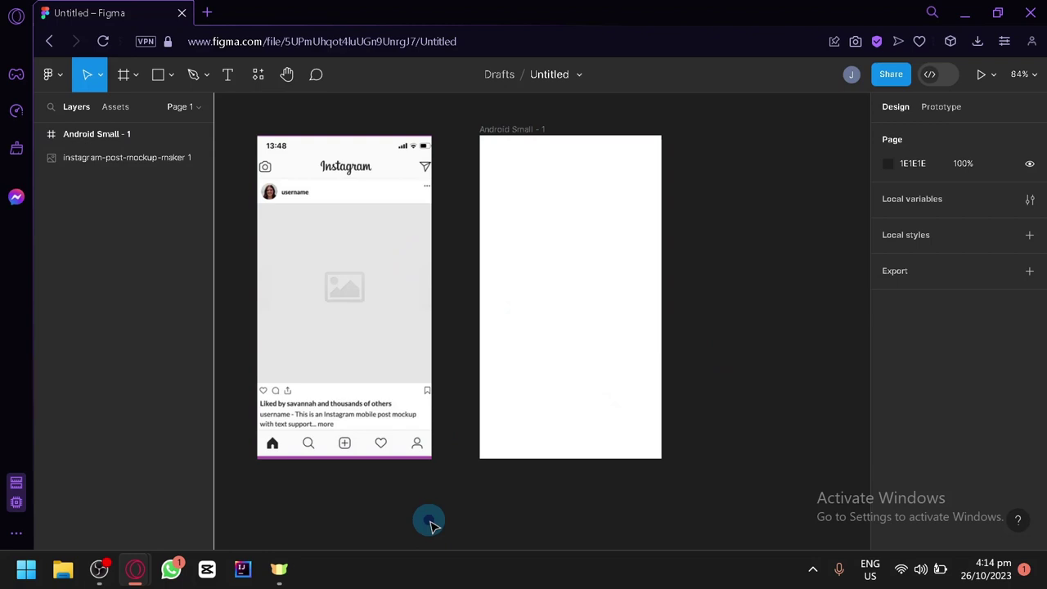
- Bring both frames into view and select the blank Android Small - 1 frame layer
{"action": "scroll", "coordinate": [501, 481], "scroll_direction": "up", "scroll_amount": 3}
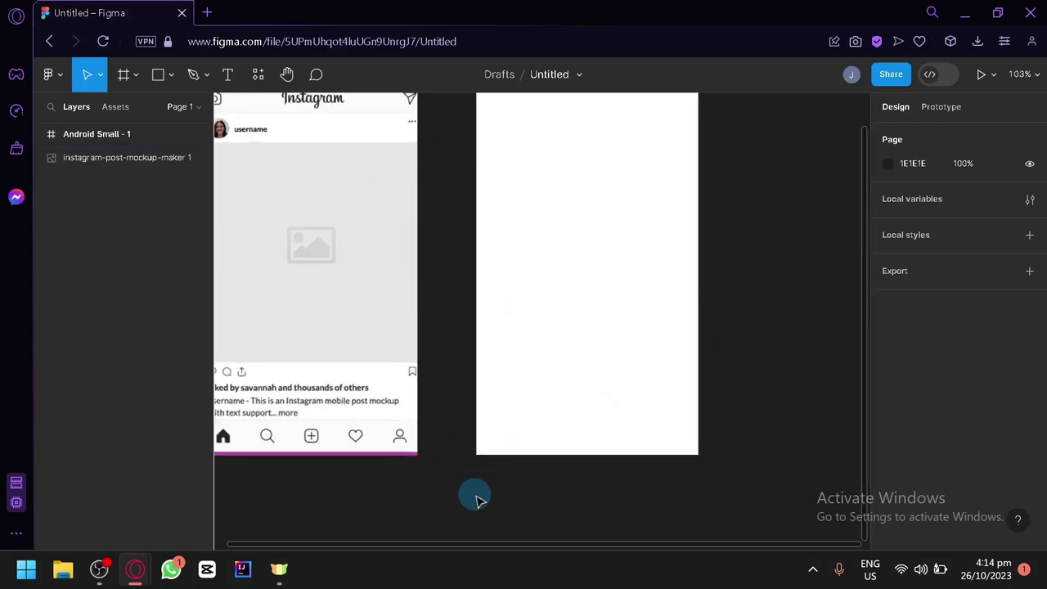
{"action": "left_click_drag", "start_coordinate": [549, 532], "coordinate": [564, 563]}
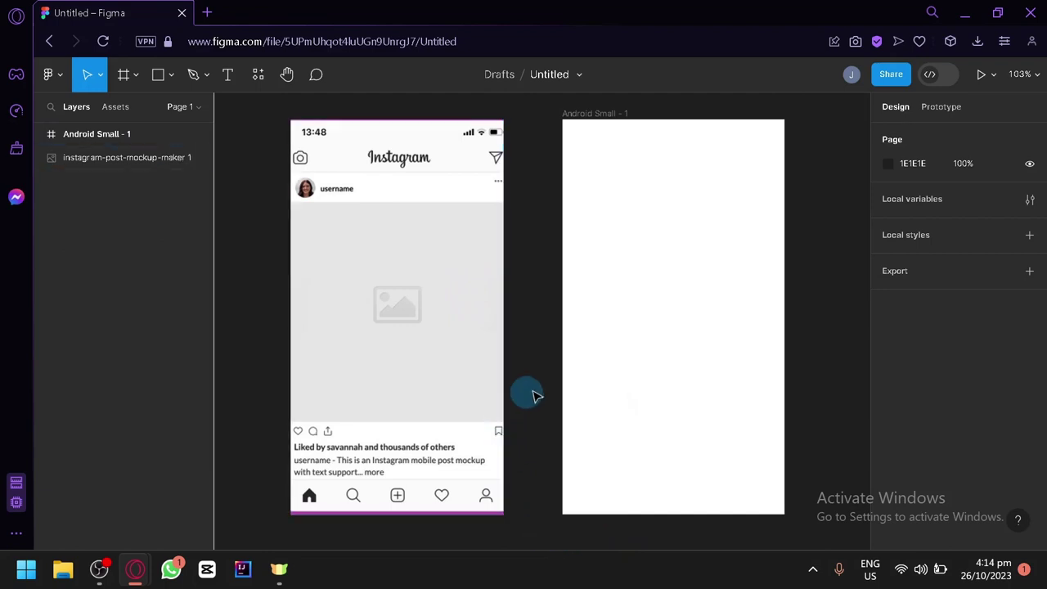
{"action": "scroll", "coordinate": [551, 364], "scroll_direction": "right", "scroll_amount": 1}
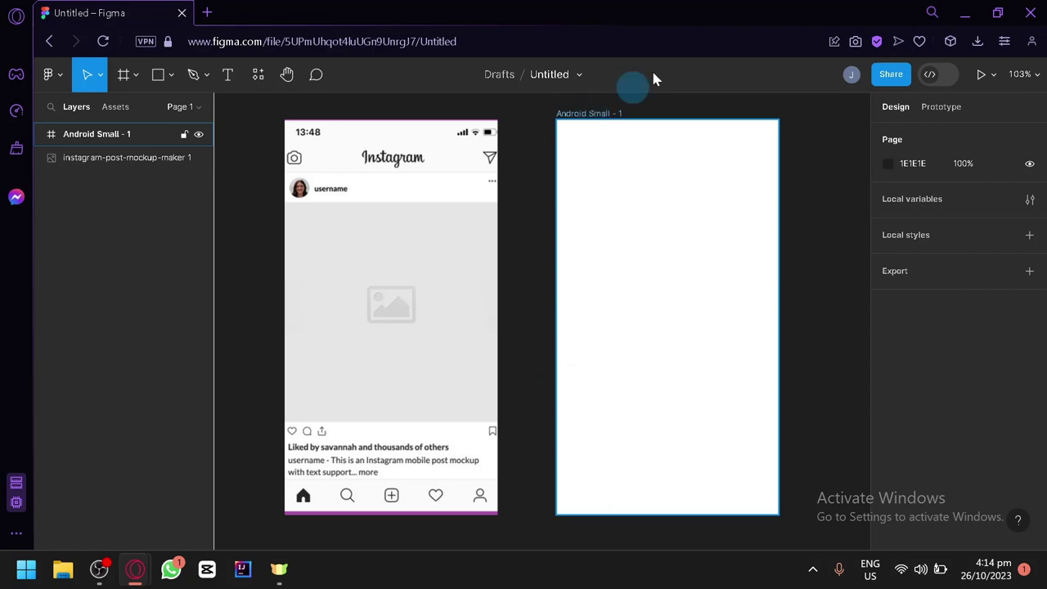
{"action": "left_click", "coordinate": [650, 172]}
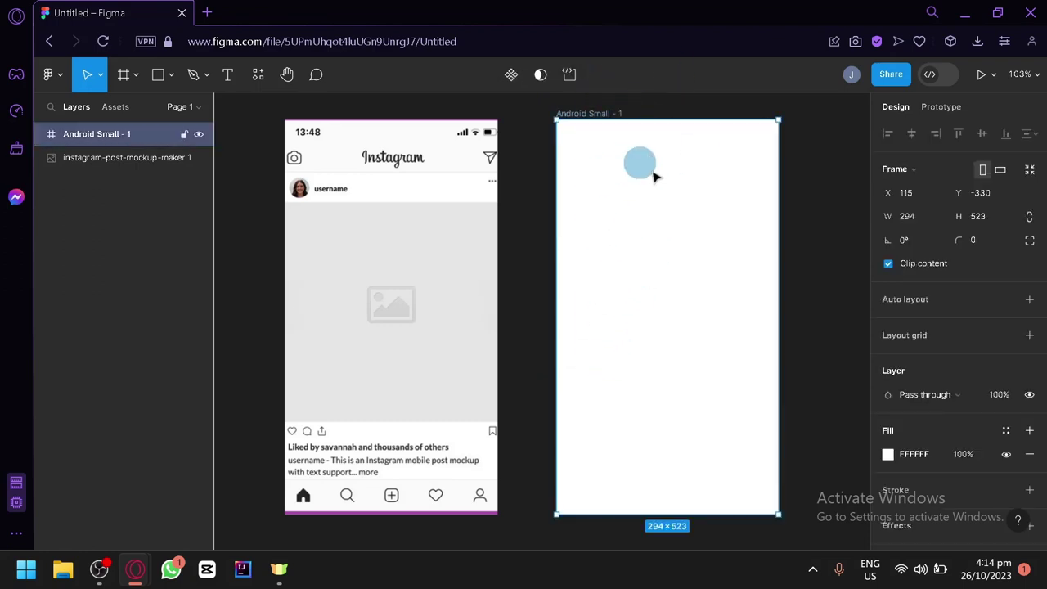
{"action": "left_click", "coordinate": [92, 161]}
{"action": "left_click", "coordinate": [88, 139]}
{"action": "left_click", "coordinate": [87, 157]}
{"action": "left_click", "coordinate": [89, 139]}
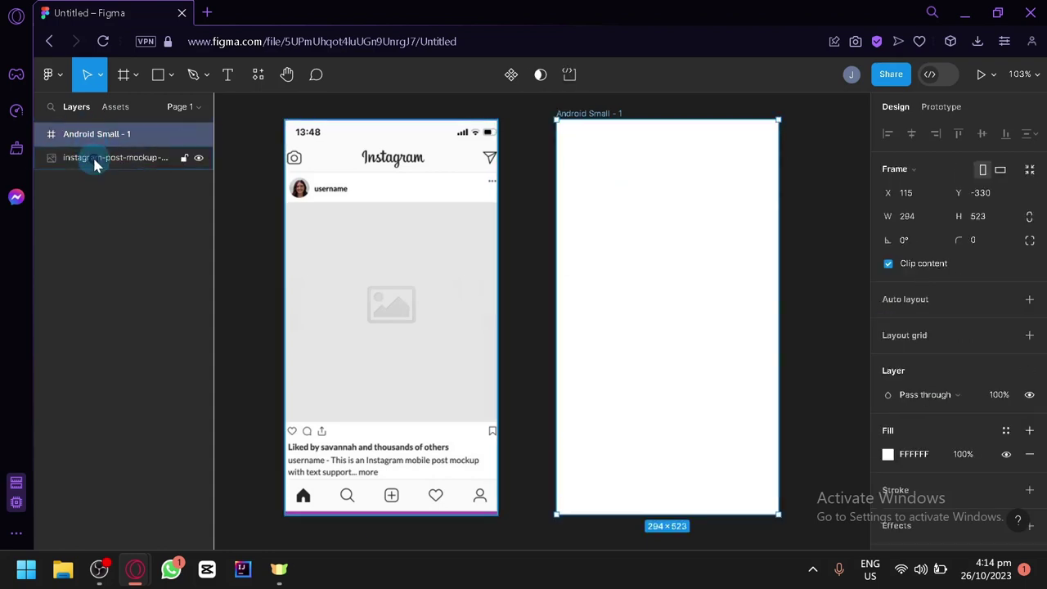
{"action": "left_click", "coordinate": [94, 163]}
{"action": "left_click", "coordinate": [93, 140]}
- Rename the Android Small - 1 layer to 'Wireframe'
{"action": "double_click", "coordinate": [94, 135]}
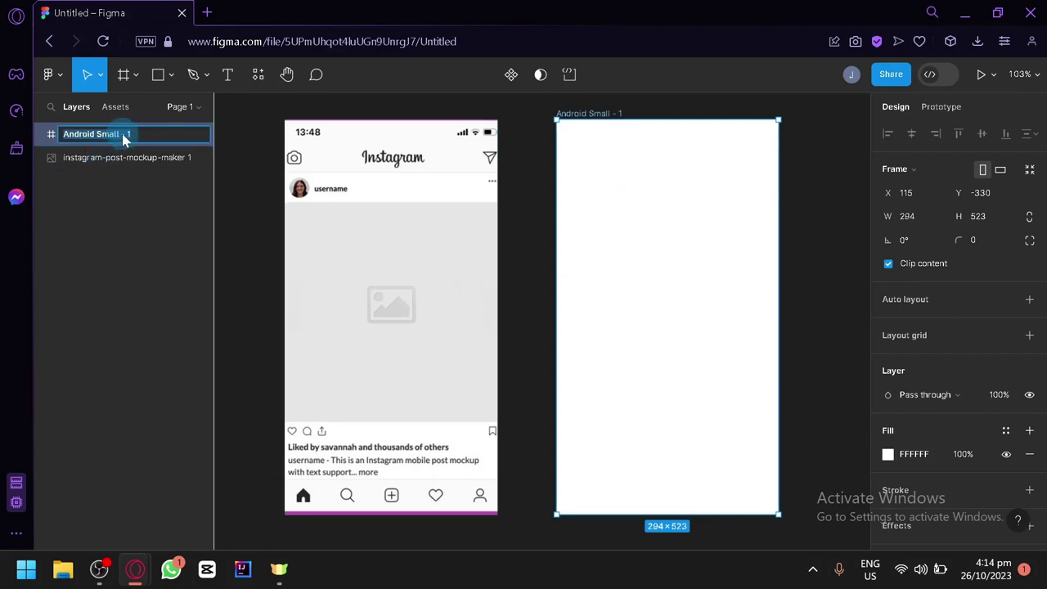
{"action": "type", "text": "Wire"}
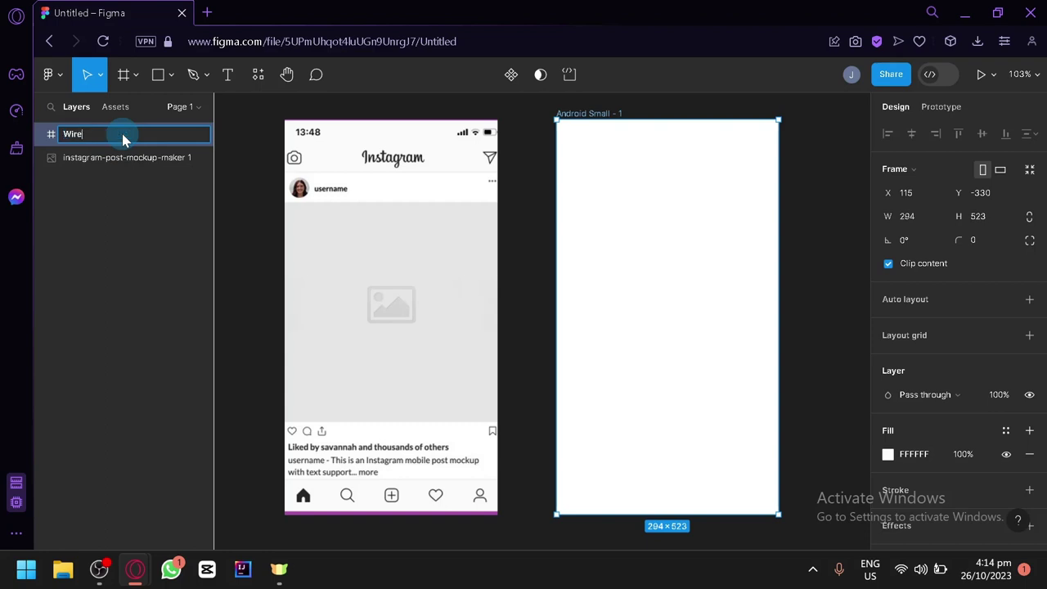
{"action": "type", "text": "frame"}
{"action": "key", "text": "Return"}
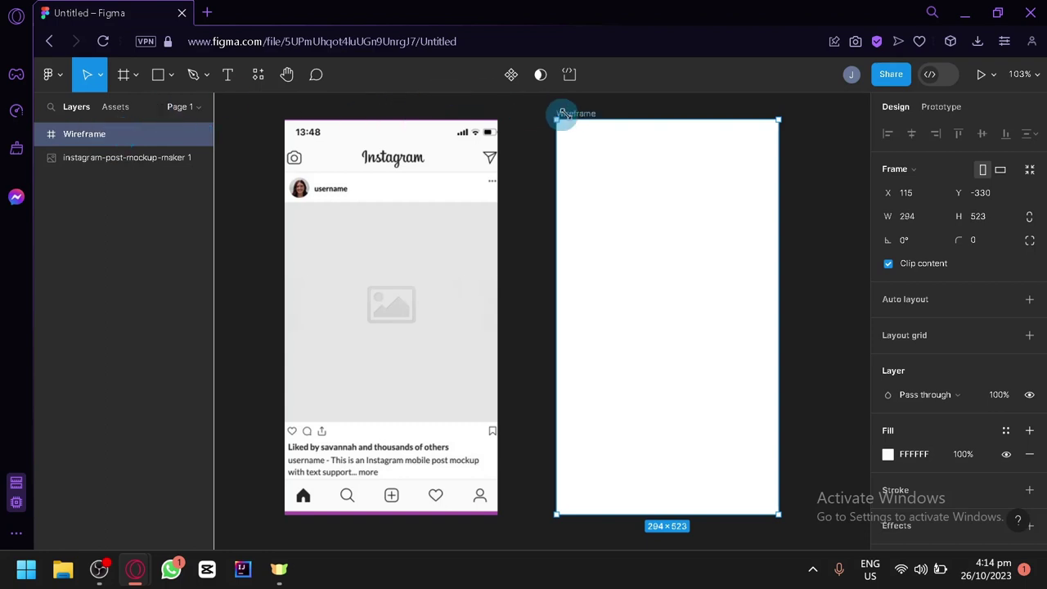
{"action": "left_click", "coordinate": [533, 175]}
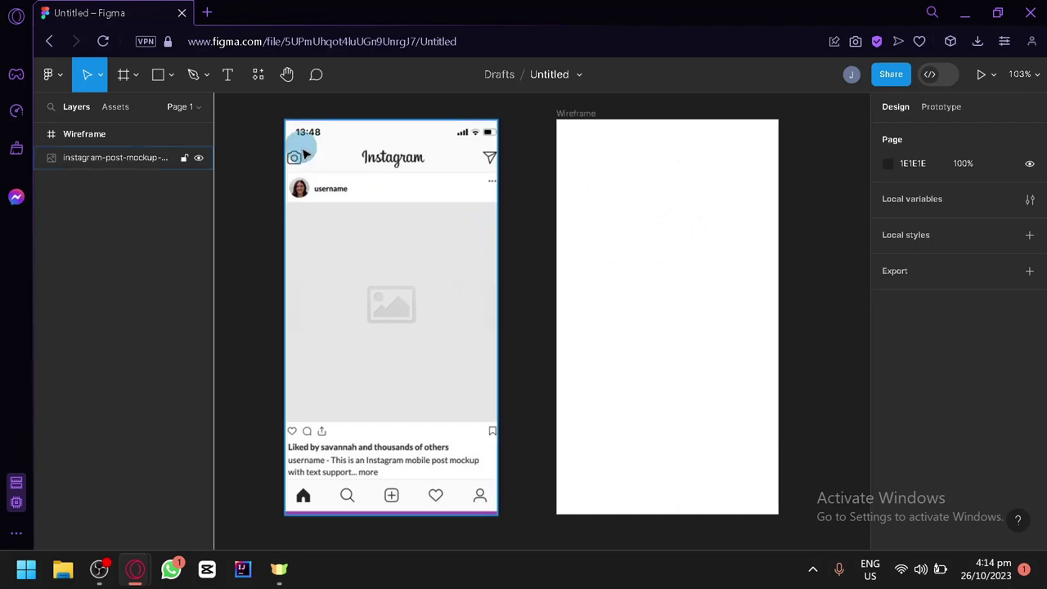
- Draw a 294×291 grey rectangle across the middle of Wireframe as the photo placeholder
{"action": "left_click", "coordinate": [272, 148]}
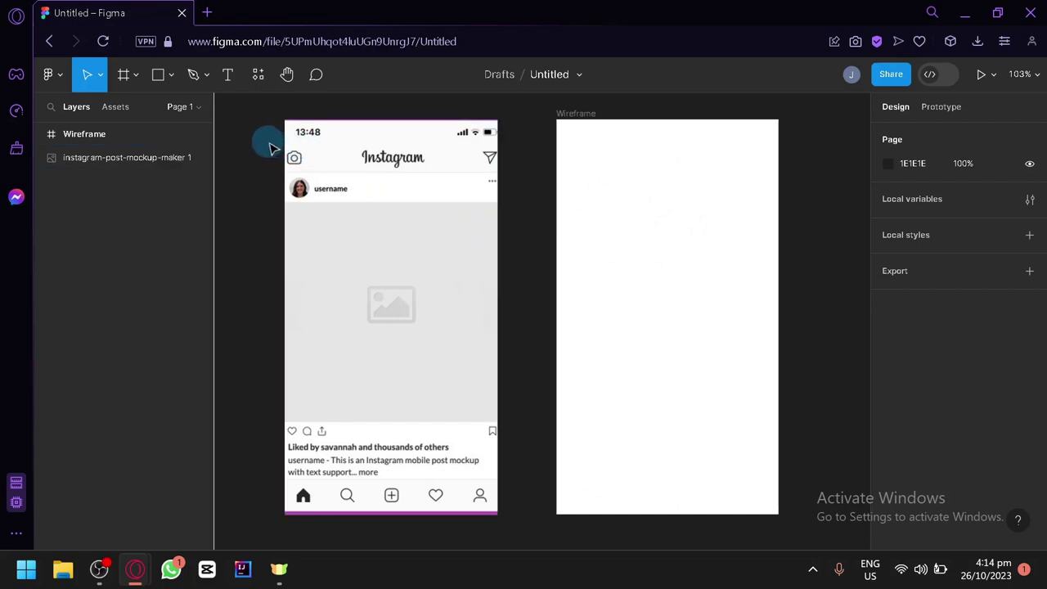
{"action": "left_click", "coordinate": [171, 76]}
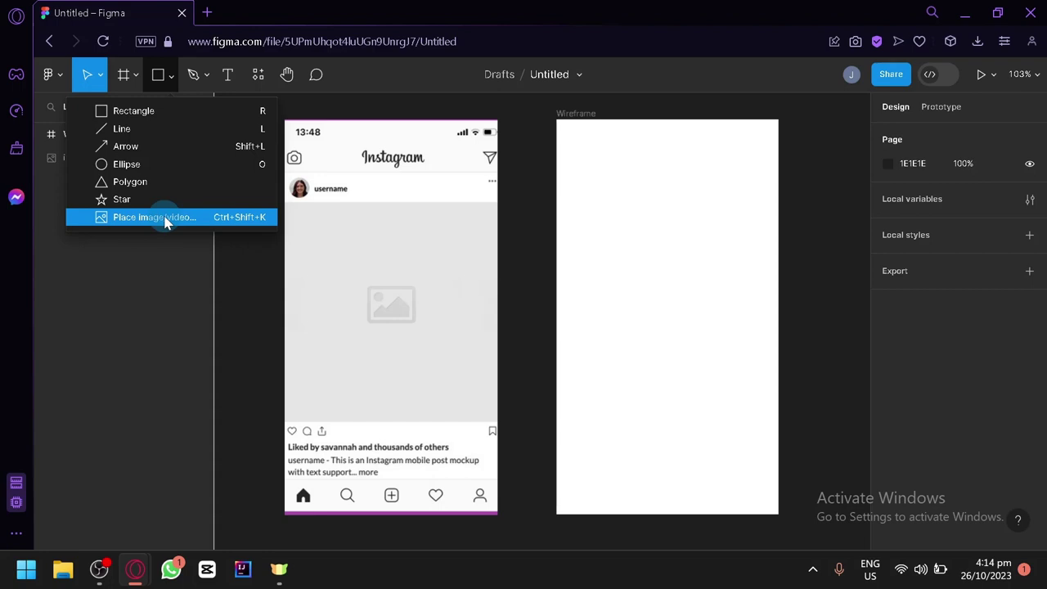
{"action": "left_click", "coordinate": [231, 288]}
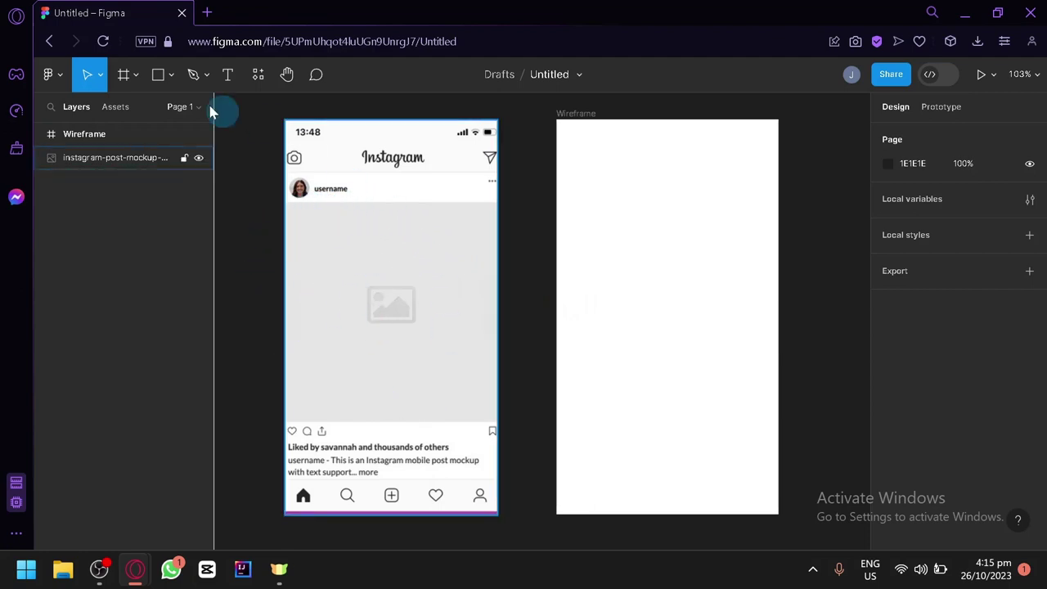
{"action": "left_click", "coordinate": [167, 77]}
{"action": "left_click", "coordinate": [171, 111]}
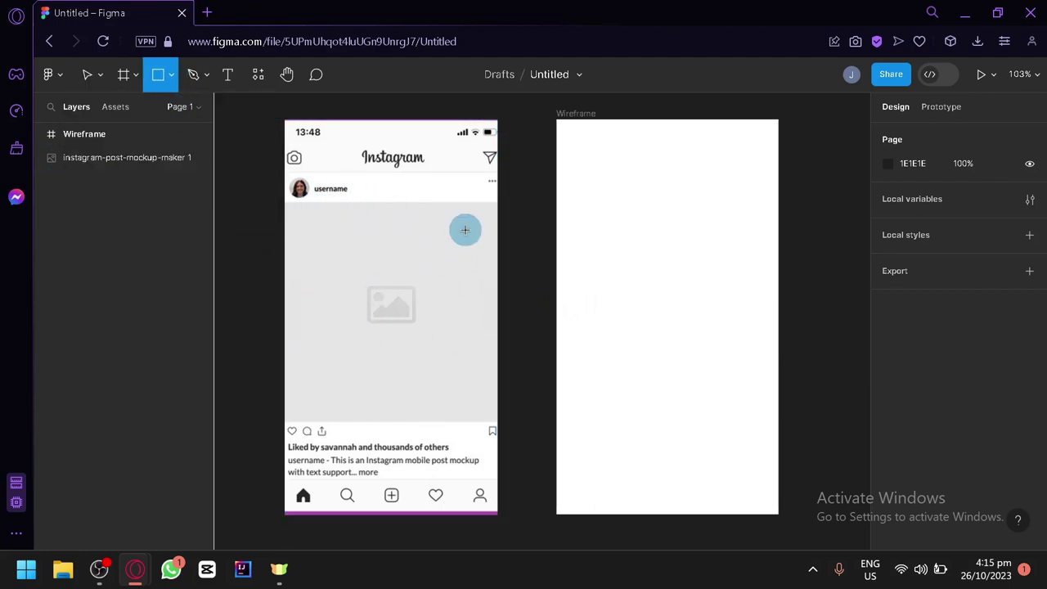
{"action": "mouse_move", "coordinate": [554, 200]}
{"action": "left_mouse_down"}
{"action": "mouse_move", "coordinate": [756, 363]}
{"action": "mouse_move", "coordinate": [785, 424]}
{"action": "mouse_move", "coordinate": [770, 420]}
{"action": "left_mouse_up"}
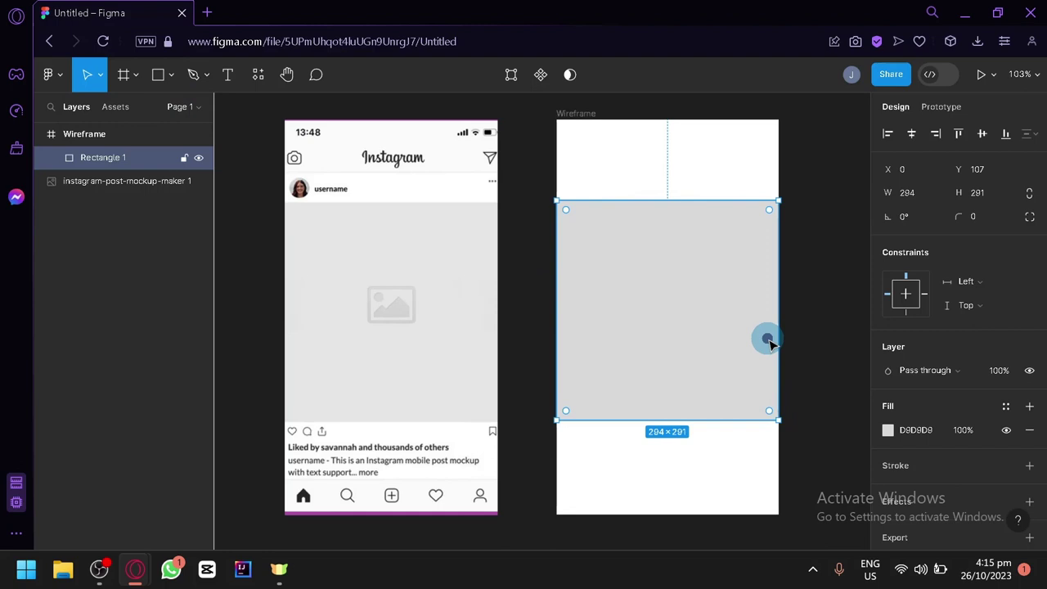
{"action": "left_click", "coordinate": [741, 458]}
{"action": "left_click", "coordinate": [725, 376]}
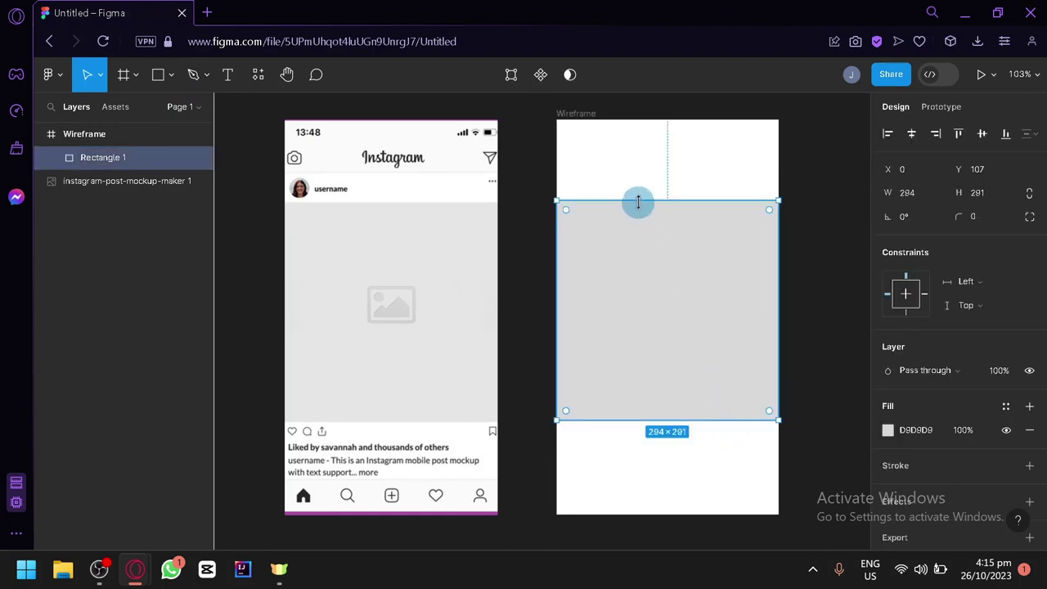
{"action": "left_click_drag", "start_coordinate": [638, 202], "coordinate": [637, 205]}
{"action": "left_click", "coordinate": [694, 466]}
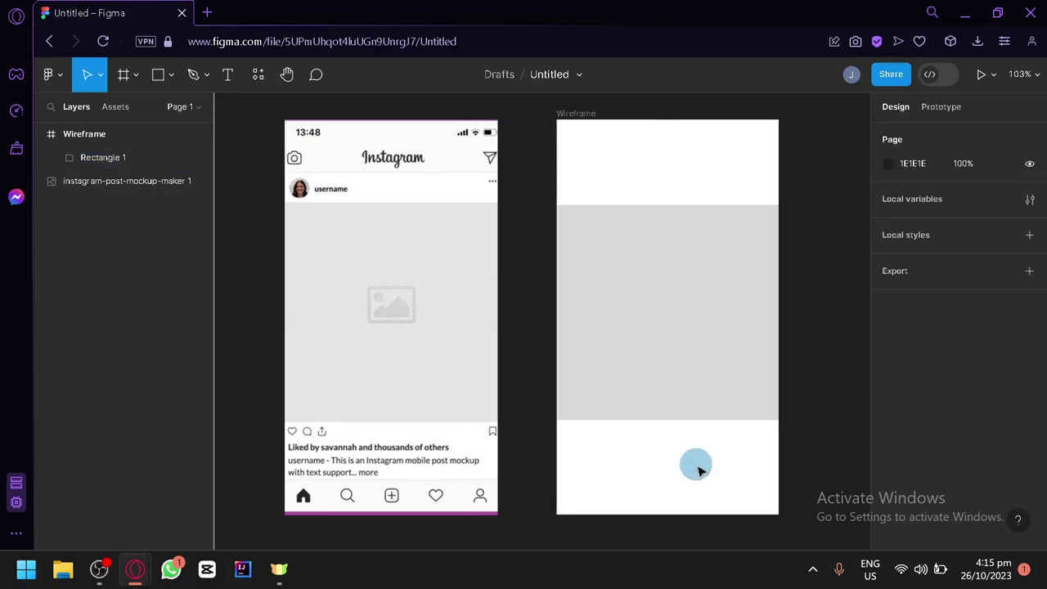
- Draw a 294×43 rectangle along the bottom of the Wireframe frame
{"action": "scroll", "coordinate": [321, 449], "scroll_direction": "up", "scroll_amount": 5}
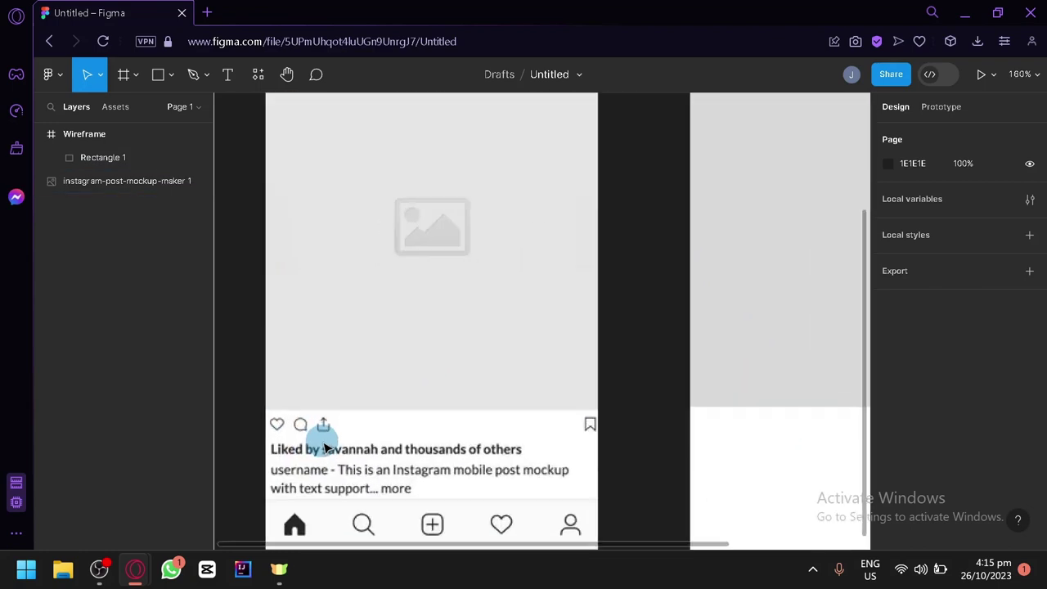
{"action": "scroll", "coordinate": [278, 398], "scroll_direction": "down", "scroll_amount": 3}
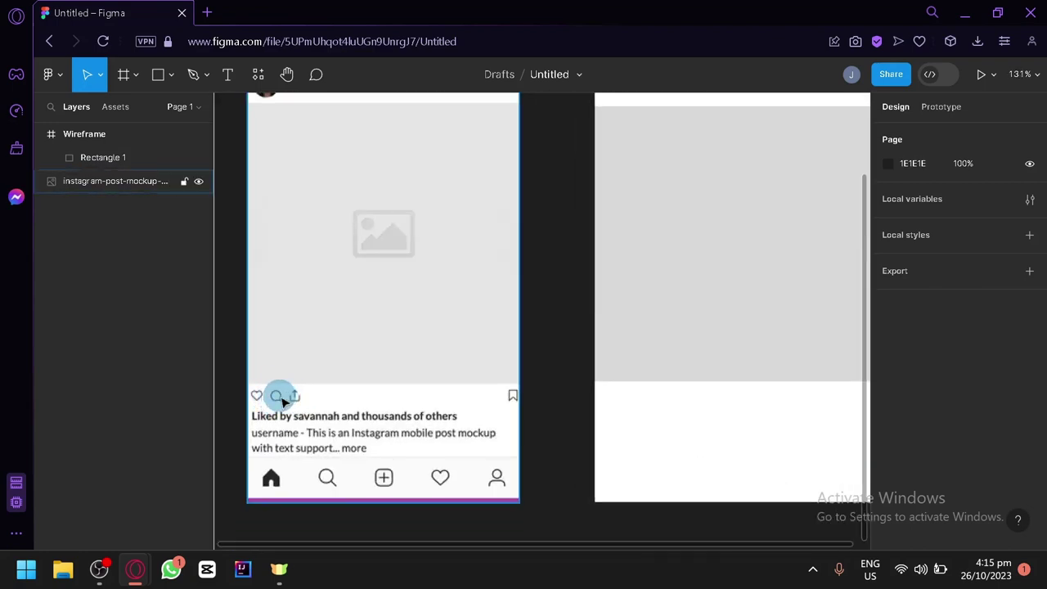
{"action": "scroll", "coordinate": [482, 415], "scroll_direction": "down", "scroll_amount": 3}
{"action": "scroll", "coordinate": [503, 438], "scroll_direction": "right", "scroll_amount": 2}
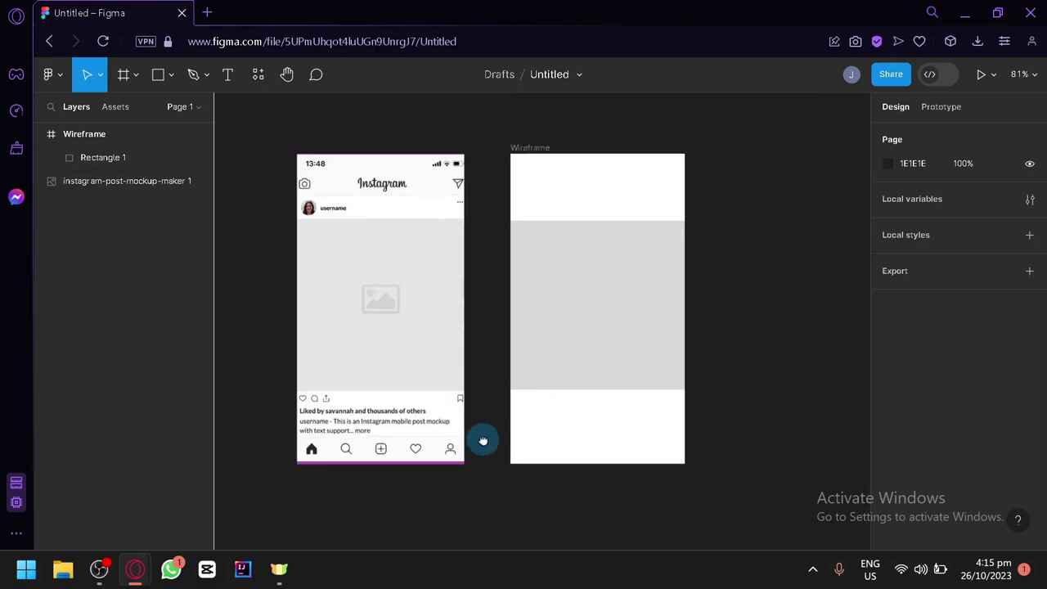
{"action": "scroll", "coordinate": [483, 436], "scroll_direction": "up", "scroll_amount": 3}
{"action": "scroll", "coordinate": [458, 414], "scroll_direction": "right", "scroll_amount": 1}
{"action": "scroll", "coordinate": [456, 414], "scroll_direction": "down", "scroll_amount": 2}
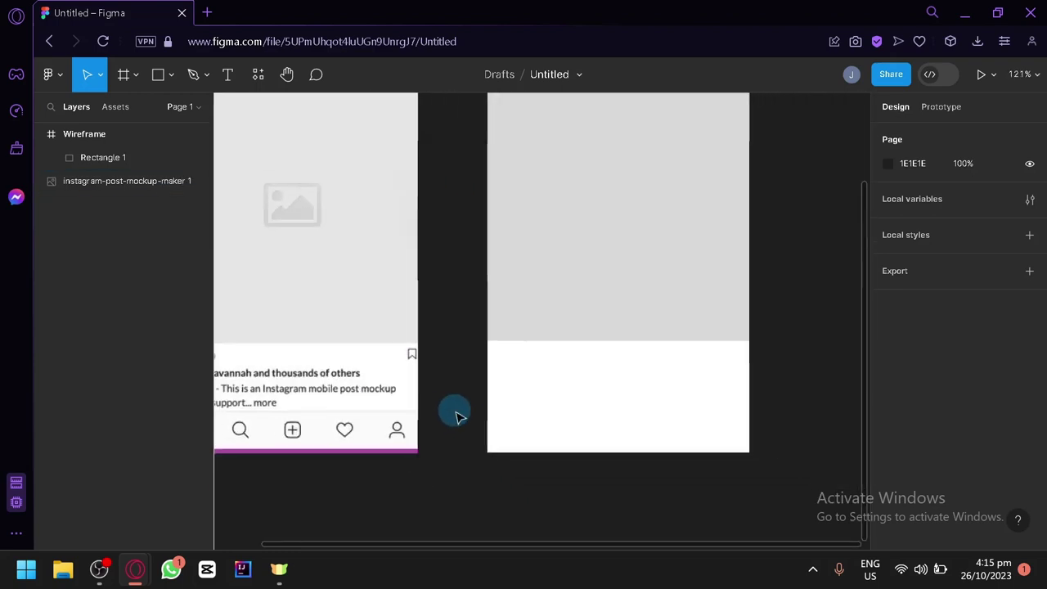
{"action": "scroll", "coordinate": [456, 413], "scroll_direction": "down", "scroll_amount": 2}
{"action": "scroll", "coordinate": [463, 412], "scroll_direction": "left", "scroll_amount": 1}
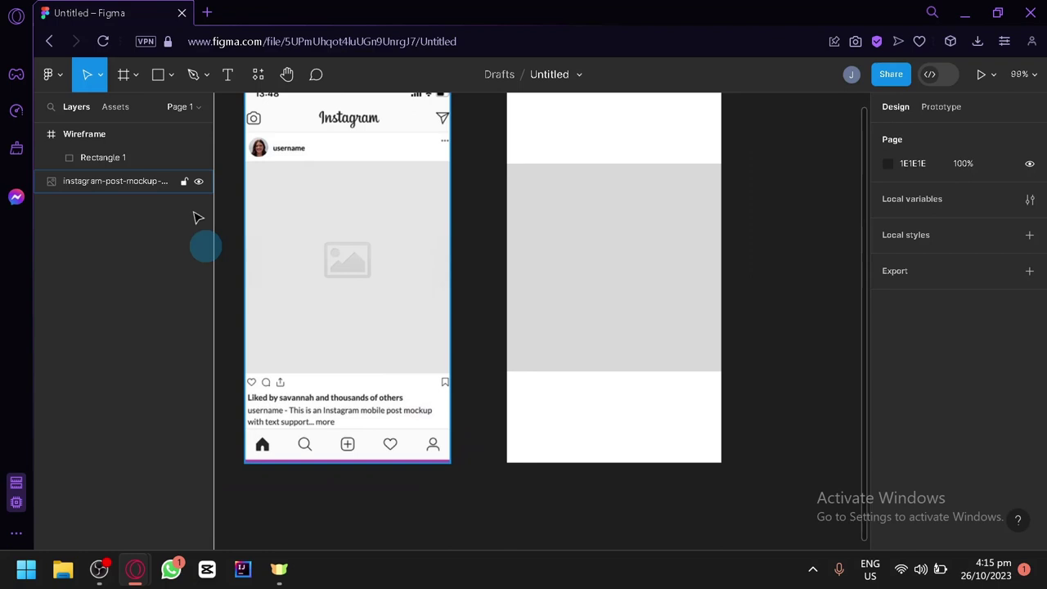
{"action": "left_click", "coordinate": [158, 75]}
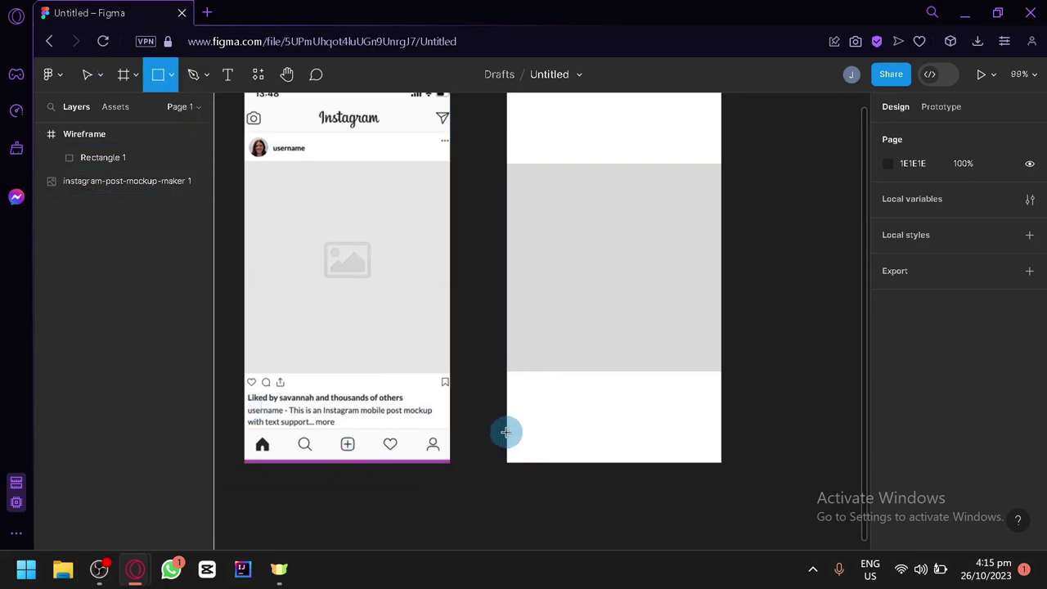
{"action": "left_click_drag", "start_coordinate": [506, 432], "coordinate": [722, 466]}
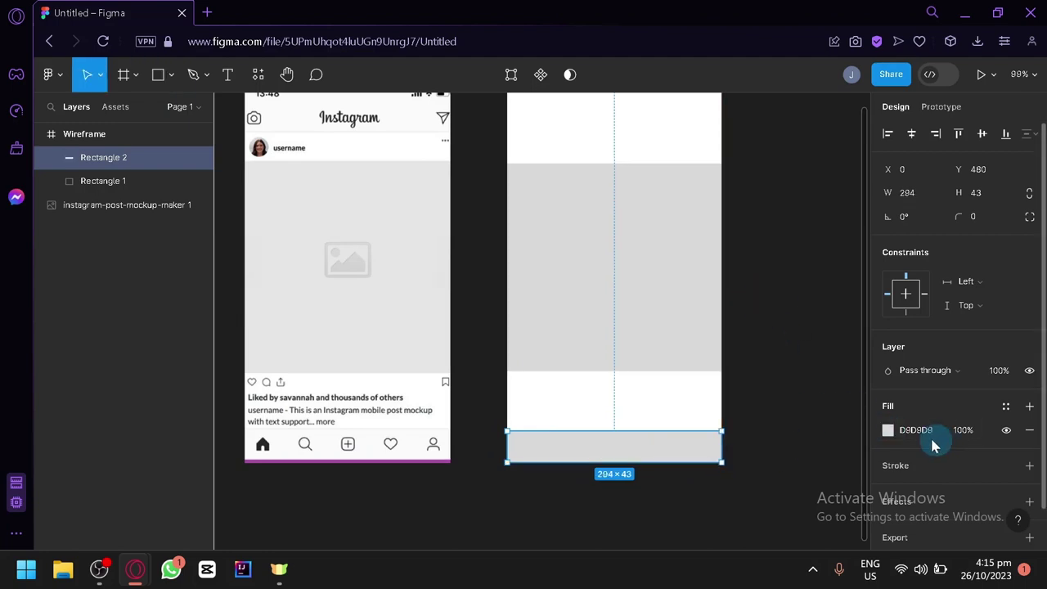
- Set the bottom bar's fill to light grey E8E8E8
{"action": "left_click", "coordinate": [889, 431]}
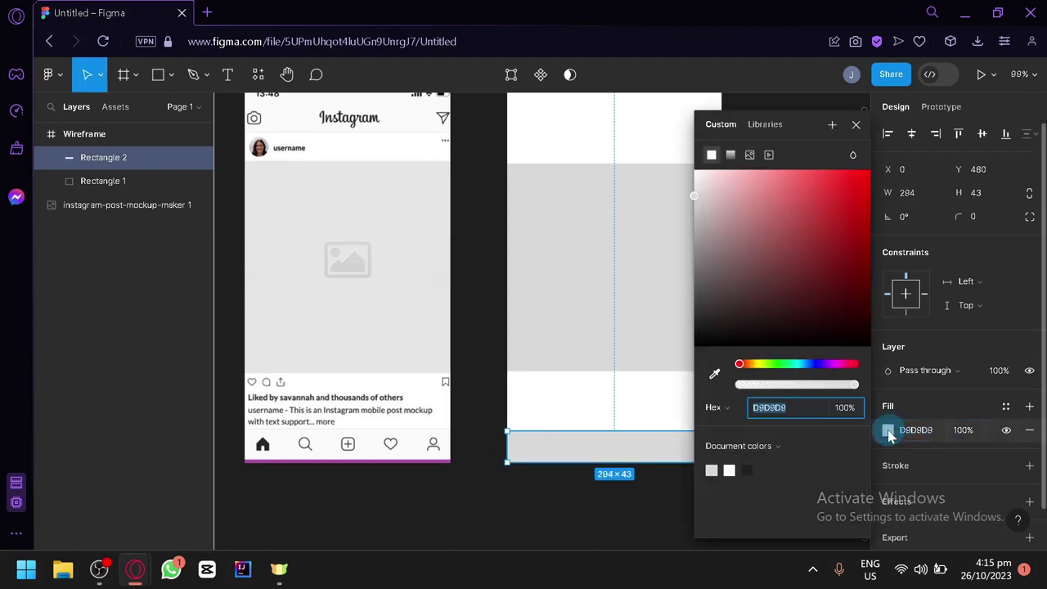
{"action": "left_click", "coordinate": [691, 175]}
{"action": "left_click", "coordinate": [689, 193]}
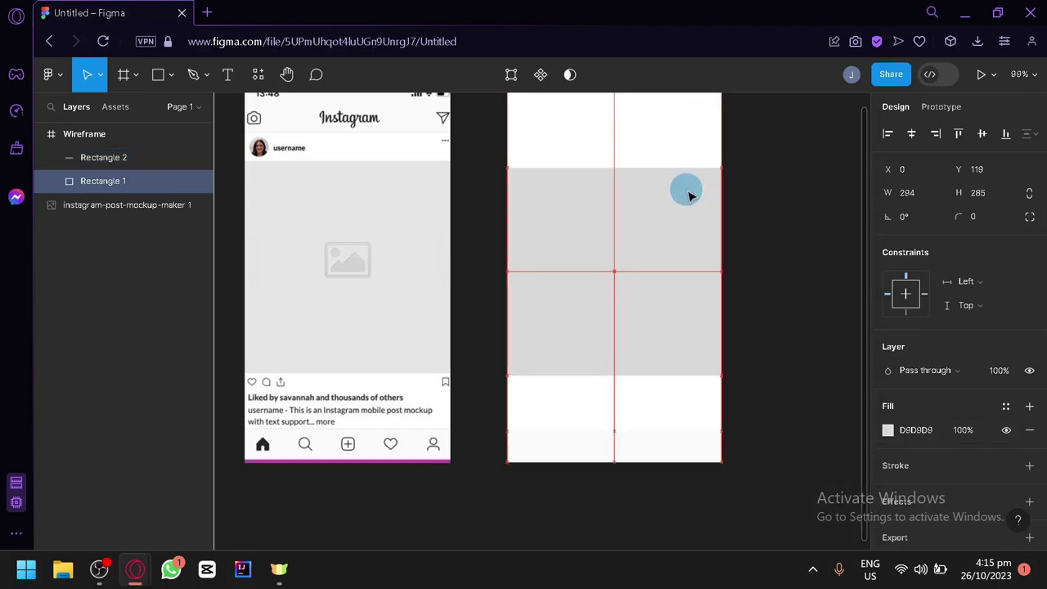
{"action": "left_click", "coordinate": [704, 448]}
{"action": "left_click", "coordinate": [889, 431]}
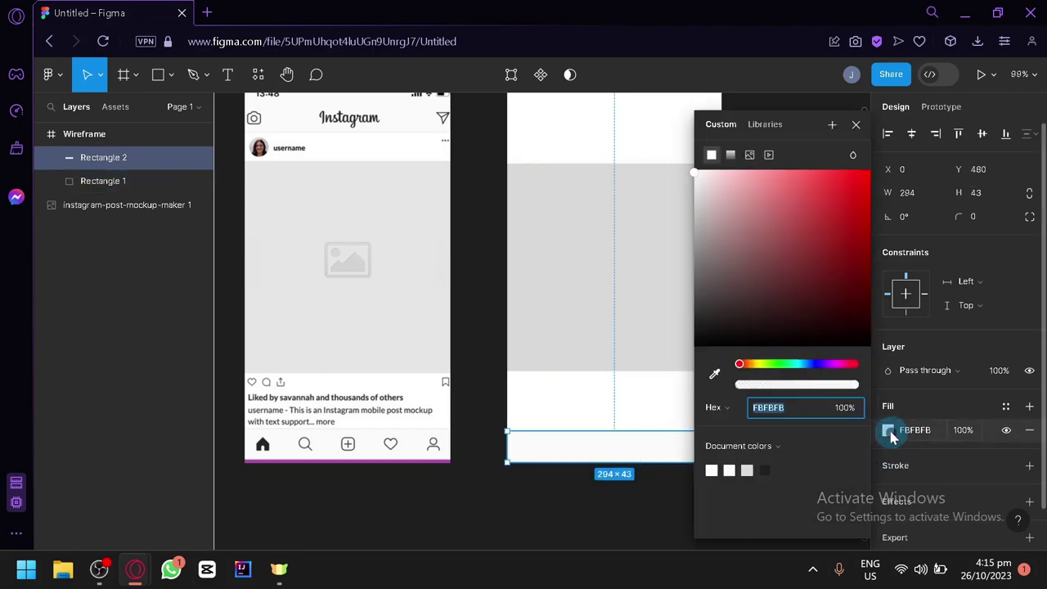
{"action": "left_click_drag", "start_coordinate": [704, 202], "coordinate": [691, 198]}
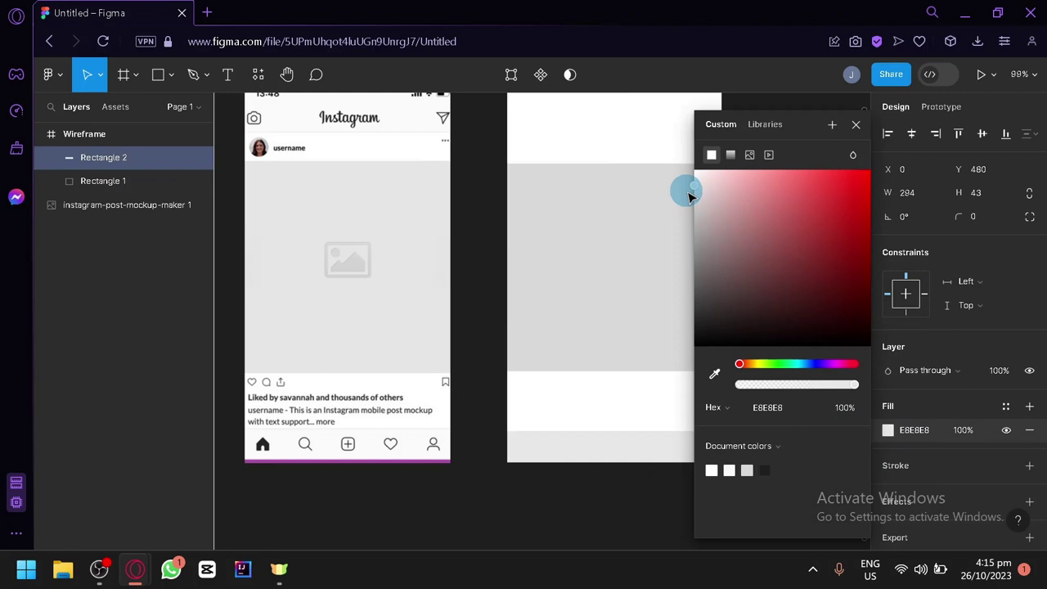
{"action": "left_click", "coordinate": [587, 528]}
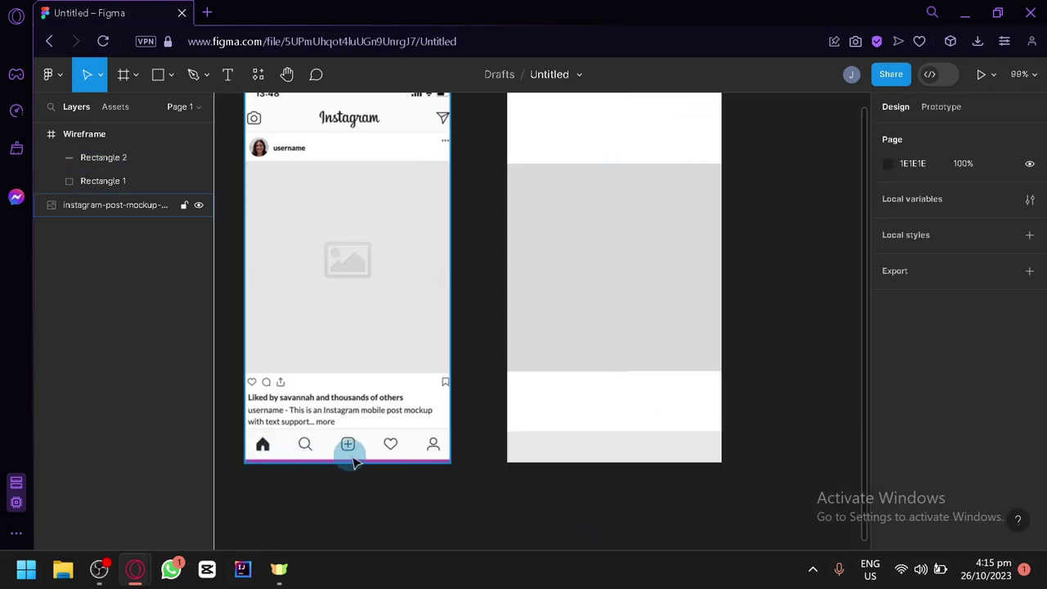
- Draw a small circle at the bottom bar's left end with fill 707070
{"action": "left_click", "coordinate": [171, 76]}
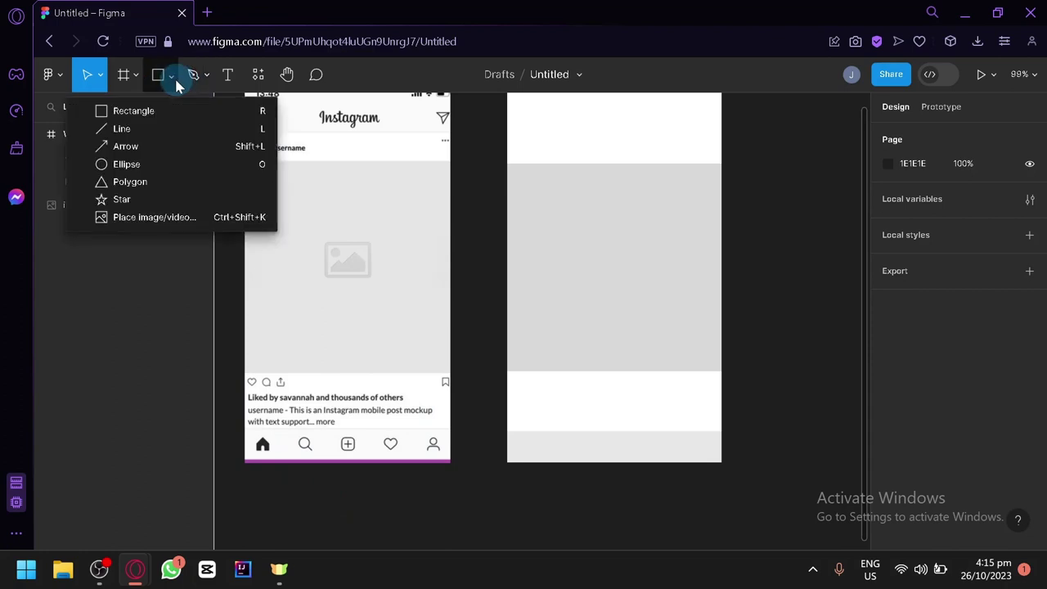
{"action": "left_click", "coordinate": [166, 170]}
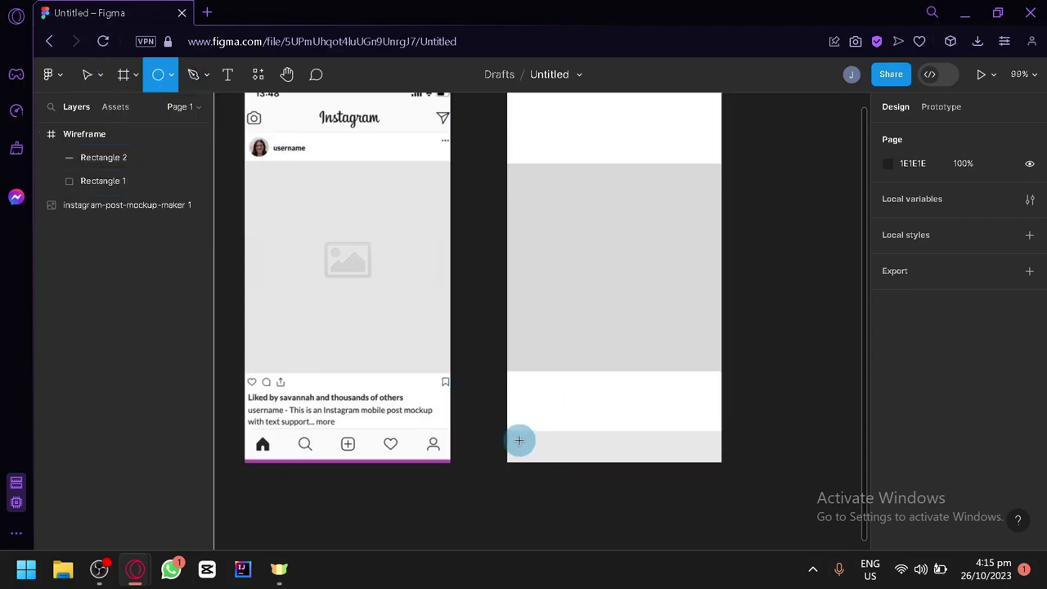
{"action": "left_click_drag", "start_coordinate": [517, 440], "coordinate": [536, 458]}
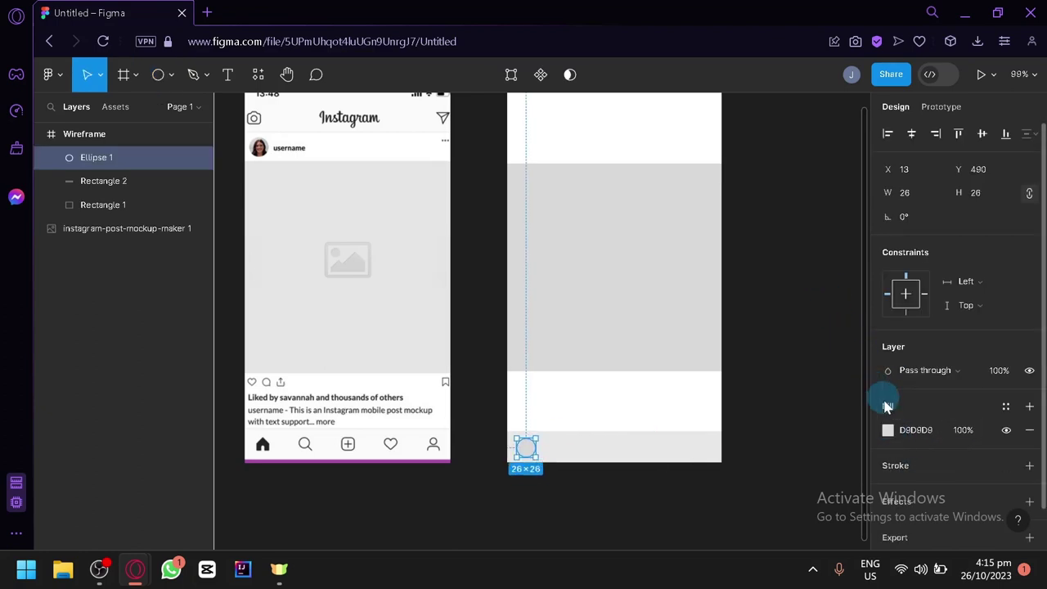
{"action": "left_click", "coordinate": [887, 430]}
{"action": "mouse_move", "coordinate": [841, 335]}
{"action": "left_mouse_down"}
{"action": "mouse_move", "coordinate": [728, 271]}
{"action": "mouse_move", "coordinate": [684, 268]}
{"action": "left_mouse_up"}
{"action": "left_click", "coordinate": [557, 515]}
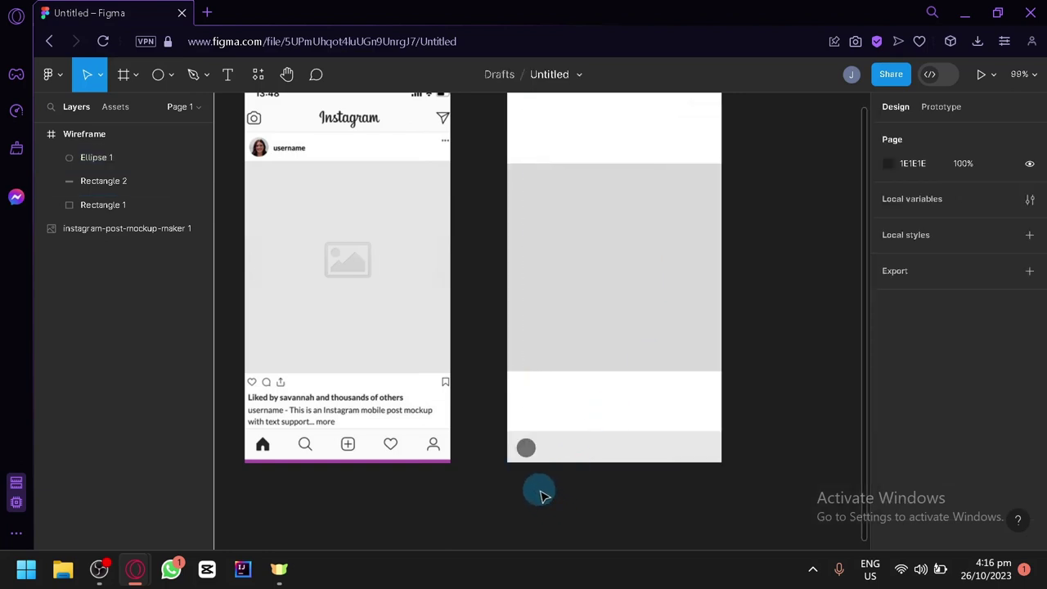
- Enlarge the circle to 38×38 and copy it further along the bar
{"action": "scroll", "coordinate": [539, 494], "scroll_direction": "up", "scroll_amount": 5}
{"action": "left_click", "coordinate": [513, 409]}
{"action": "mouse_move", "coordinate": [532, 392]}
{"action": "left_mouse_down"}
{"action": "mouse_move", "coordinate": [546, 388]}
{"action": "mouse_move", "coordinate": [532, 416]}
{"action": "left_mouse_up"}
{"action": "double_click", "coordinate": [536, 409]}
{"action": "left_click", "coordinate": [566, 484]}
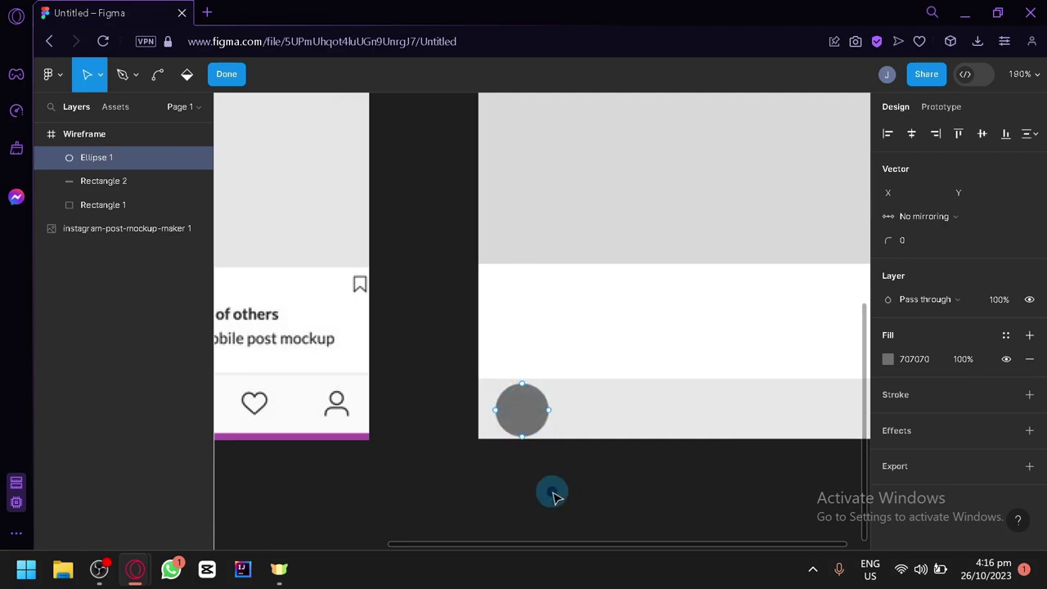
{"action": "left_click", "coordinate": [227, 75]}
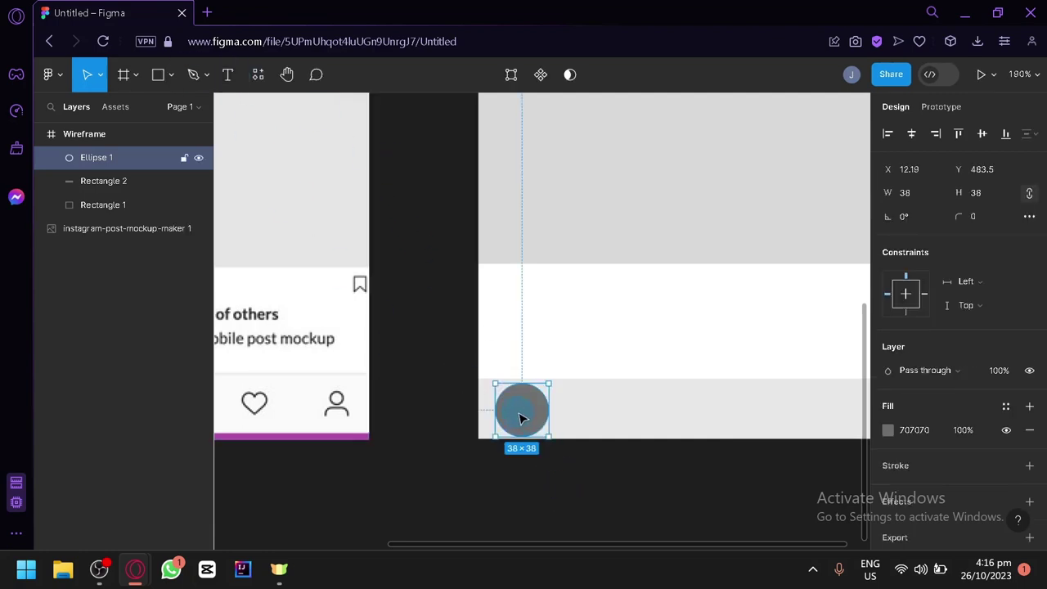
{"action": "left_click_drag", "start_coordinate": [527, 417], "coordinate": [687, 431]}
- Add circles up to five and space them evenly 18 px apart along the bar
{"action": "scroll", "coordinate": [618, 445], "scroll_direction": "down", "scroll_amount": 6}
{"action": "left_click_drag", "start_coordinate": [686, 430], "coordinate": [721, 430]}
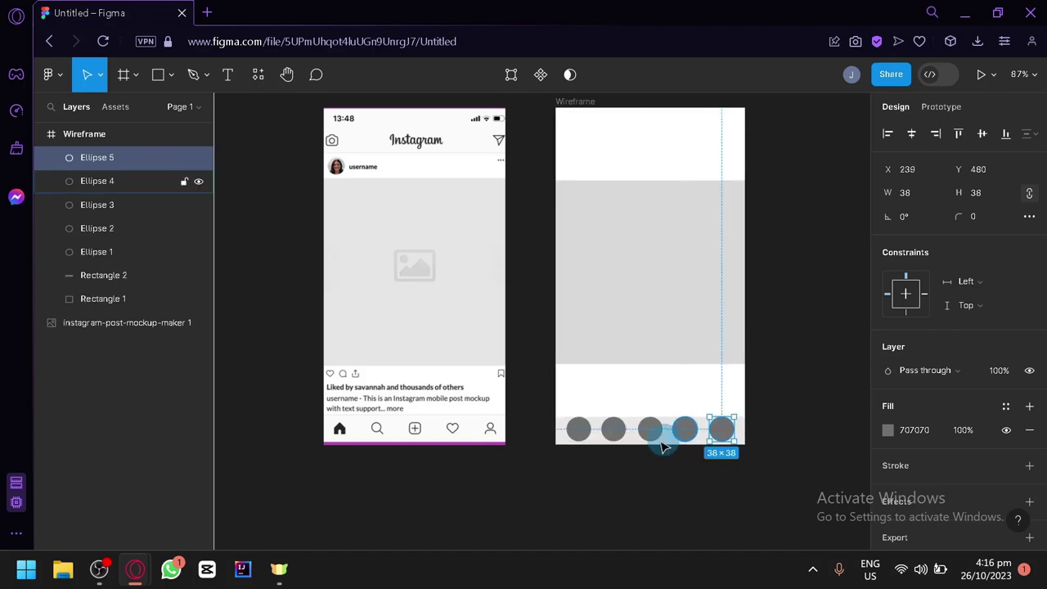
{"action": "left_click", "coordinate": [617, 433]}
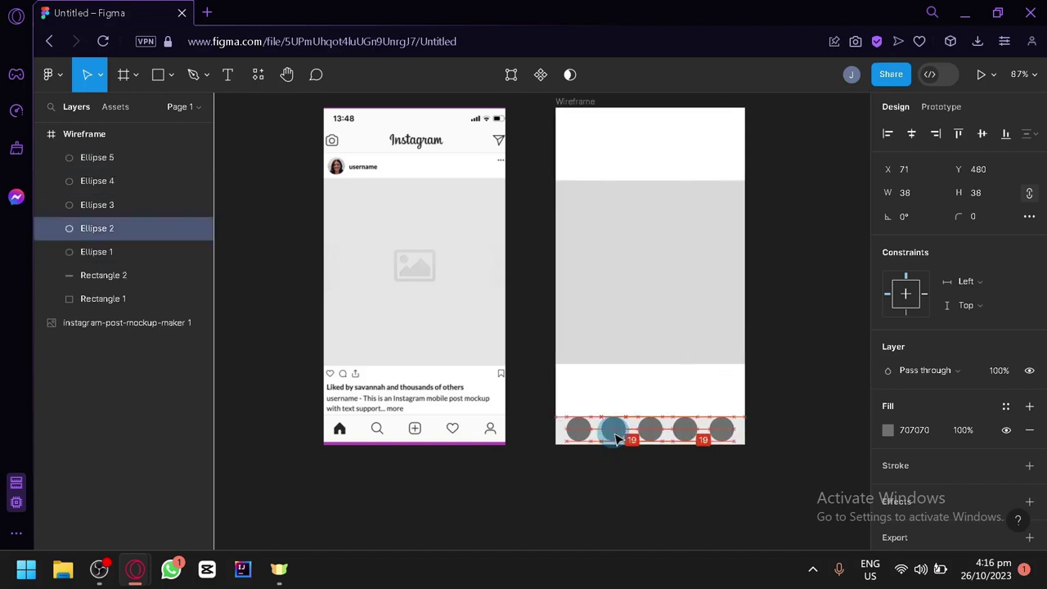
{"action": "left_click", "coordinate": [653, 430]}
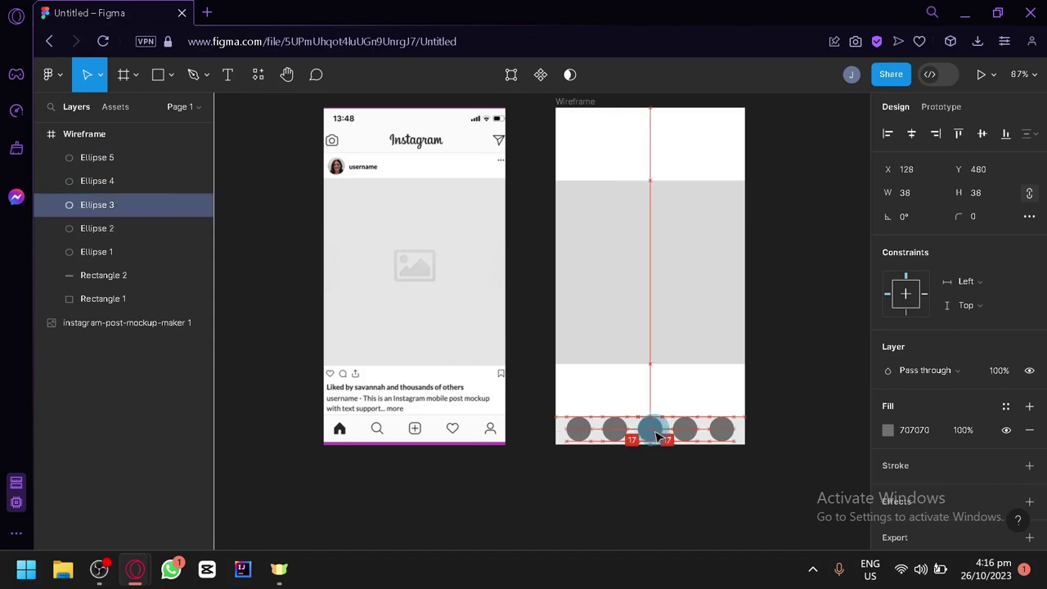
{"action": "left_click_drag", "start_coordinate": [681, 430], "coordinate": [689, 431]}
{"action": "scroll", "coordinate": [683, 464], "scroll_direction": "up", "scroll_amount": 5}
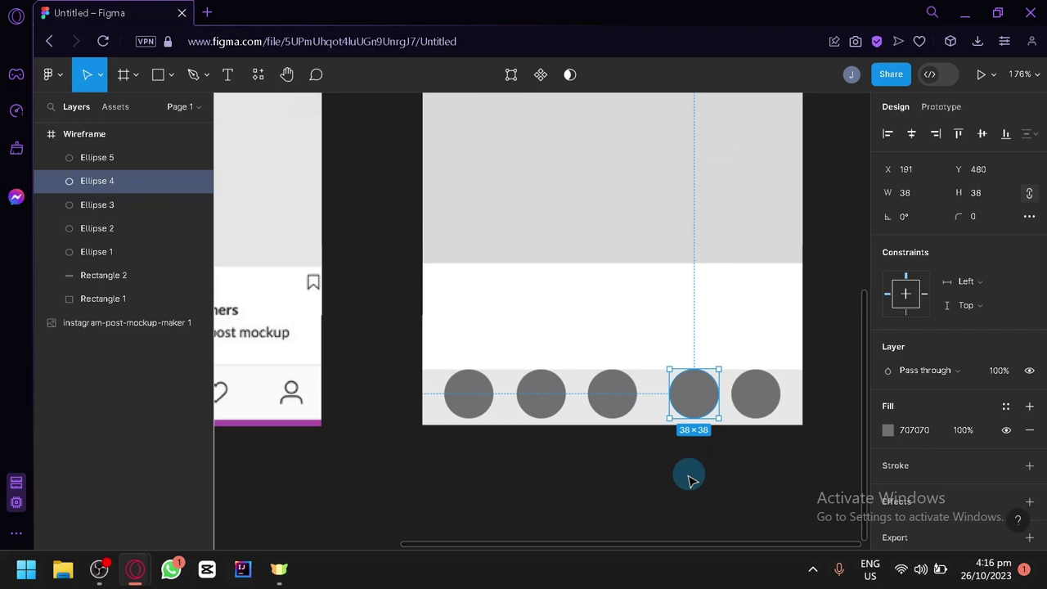
{"action": "left_click_drag", "start_coordinate": [620, 404], "coordinate": [615, 406]}
{"action": "left_click_drag", "start_coordinate": [691, 393], "coordinate": [687, 397]}
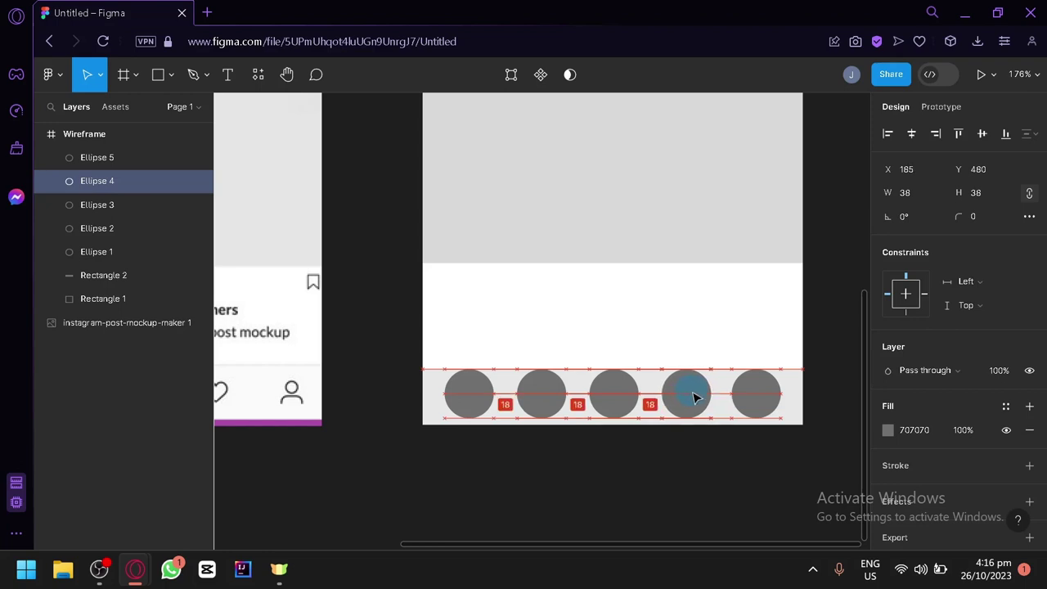
{"action": "left_click_drag", "start_coordinate": [750, 391], "coordinate": [754, 397]}
{"action": "left_click", "coordinate": [708, 512]}
- Select all five circles and move them down to Y 483, centred in the bar
{"action": "scroll", "coordinate": [703, 510], "scroll_direction": "down", "scroll_amount": 2}
{"action": "scroll", "coordinate": [703, 509], "scroll_direction": "up", "scroll_amount": 3}
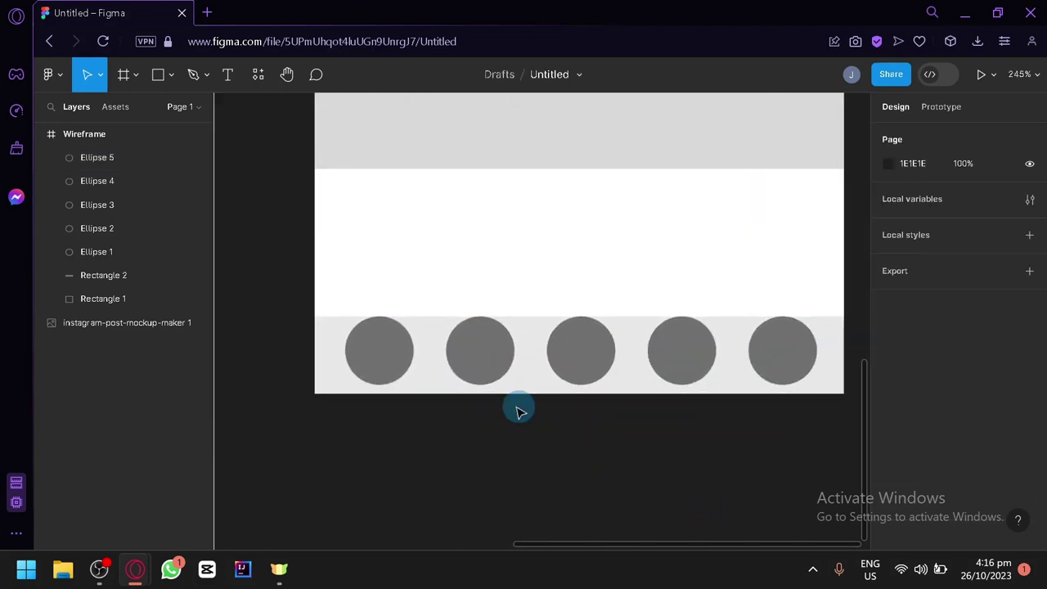
{"action": "left_click", "coordinate": [397, 343]}
{"action": "left_click", "coordinate": [491, 357], "text": "shift"}
{"action": "left_click", "coordinate": [596, 350], "text": "shift"}
{"action": "left_click", "coordinate": [685, 348], "text": "shift"}
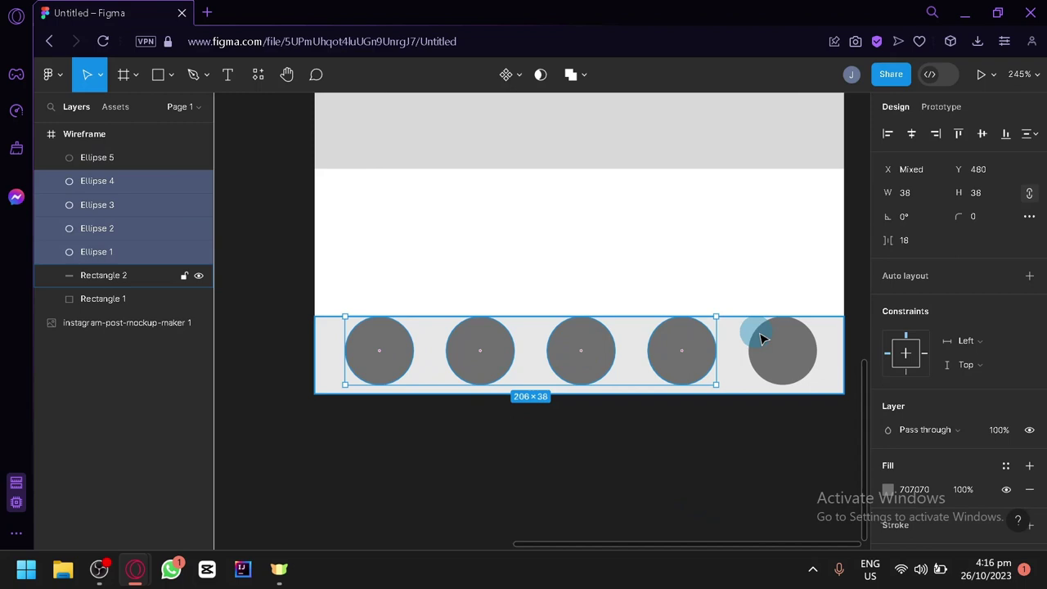
{"action": "left_click", "coordinate": [781, 347], "text": "shift"}
{"action": "left_click_drag", "start_coordinate": [783, 369], "coordinate": [734, 379]}
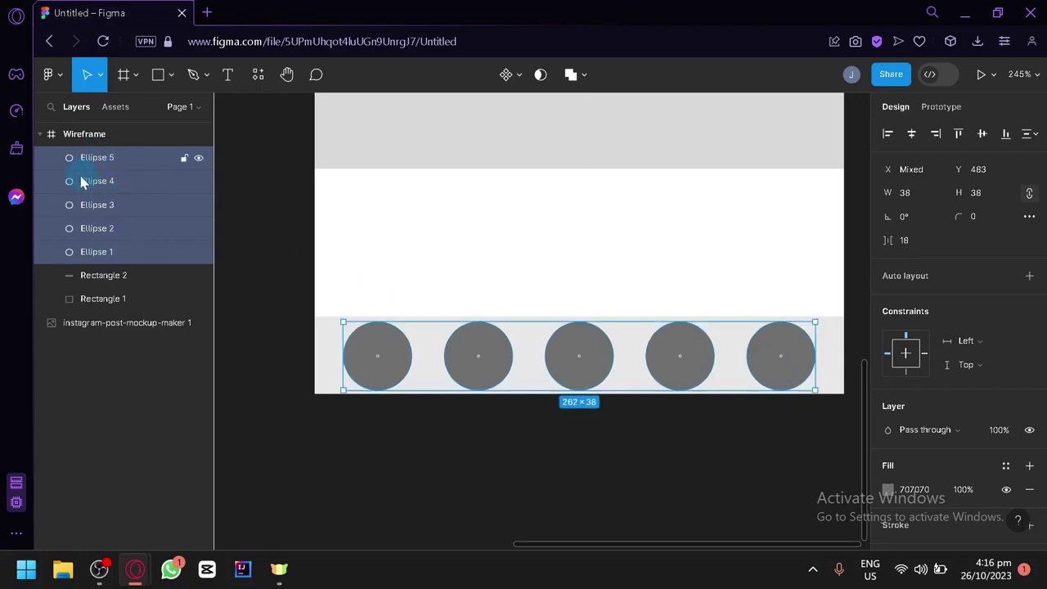
- Group the five circles, undo an accidental move, and name the group Main buttons
{"action": "right_click", "coordinate": [98, 196]}
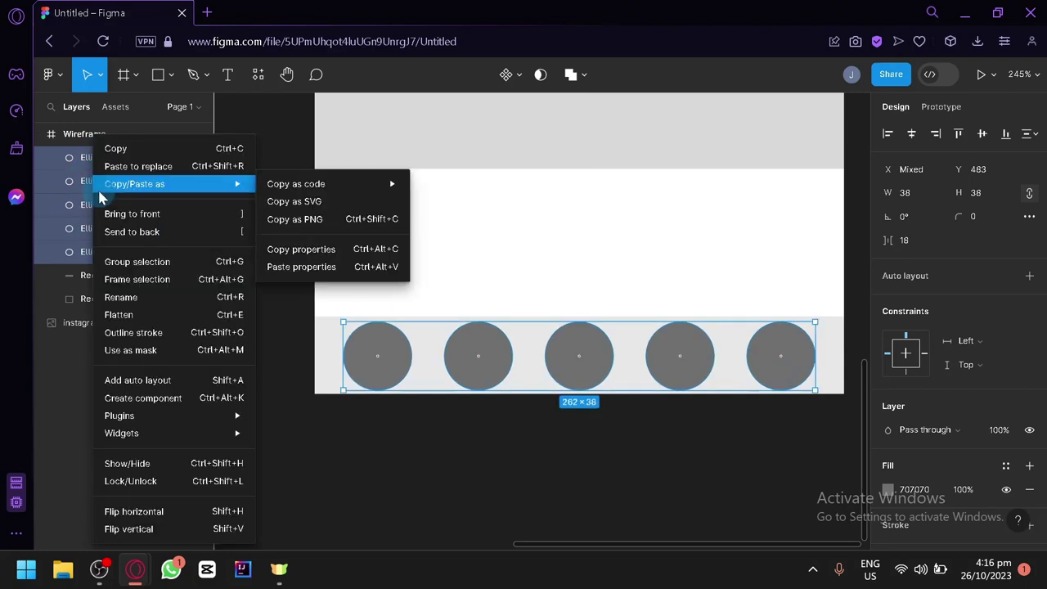
{"action": "left_click", "coordinate": [160, 263]}
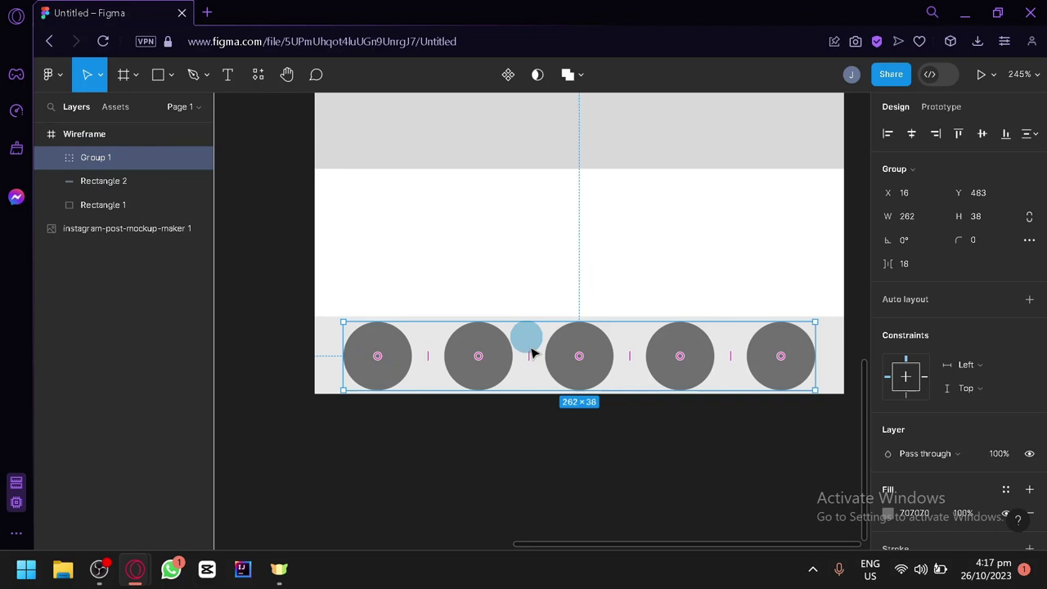
{"action": "left_click_drag", "start_coordinate": [535, 387], "coordinate": [571, 342]}
{"action": "key", "text": "ctrl+z"}
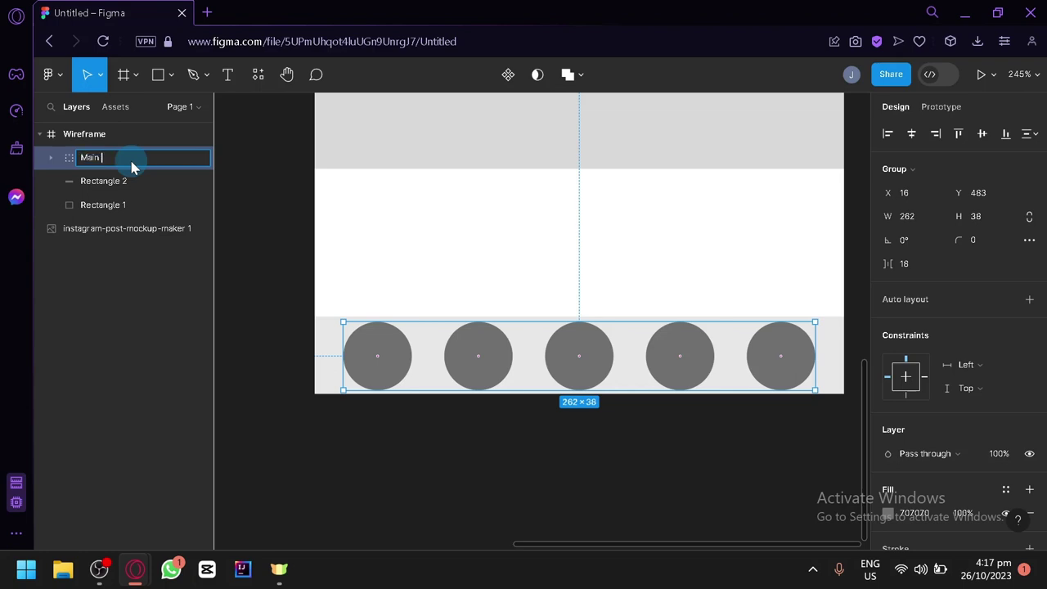
{"action": "left_click", "coordinate": [244, 208]}
{"action": "scroll", "coordinate": [355, 310], "scroll_direction": "down", "scroll_amount": 5}
- Draw a small square just below the Wireframe's image area
{"action": "left_click_drag", "start_coordinate": [342, 436], "coordinate": [542, 554]}
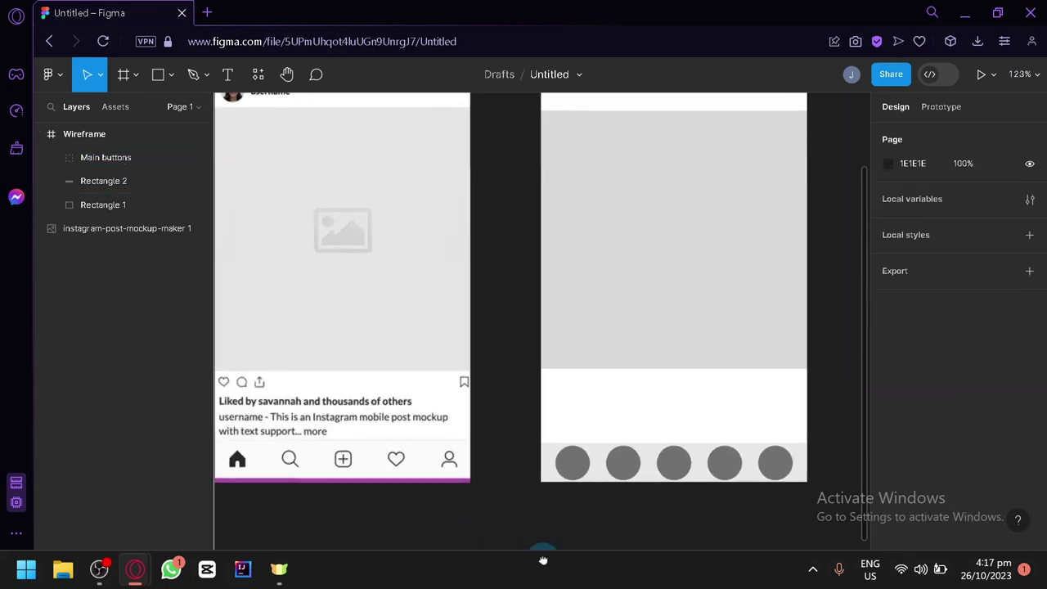
{"action": "scroll", "coordinate": [485, 495], "scroll_direction": "down", "scroll_amount": 3}
{"action": "left_click_drag", "start_coordinate": [486, 495], "coordinate": [520, 499]}
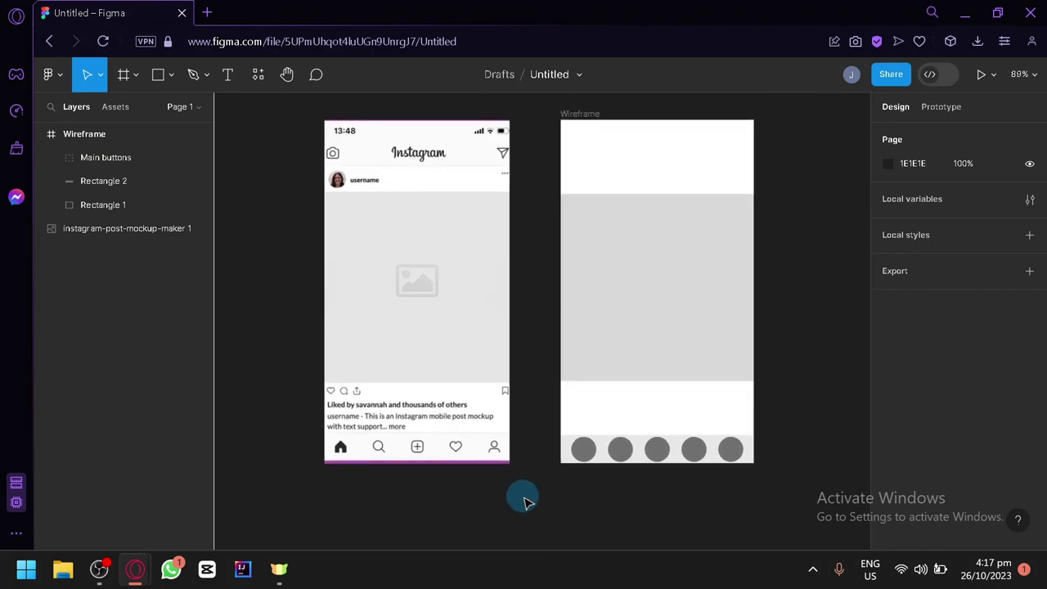
{"action": "scroll", "coordinate": [343, 393], "scroll_direction": "up", "scroll_amount": 3}
{"action": "scroll", "coordinate": [335, 395], "scroll_direction": "up", "scroll_amount": 3}
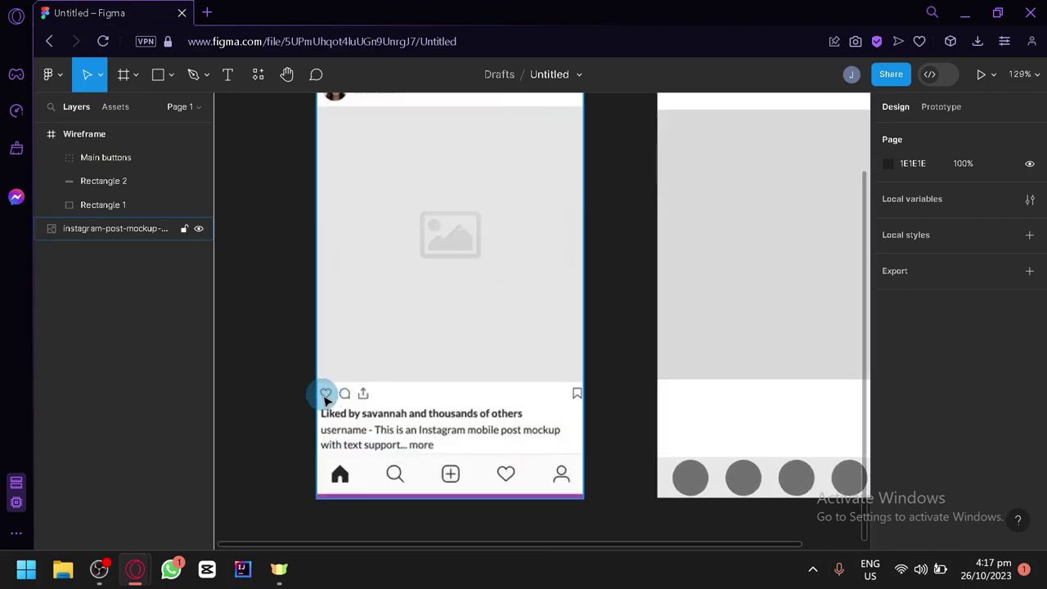
{"action": "scroll", "coordinate": [608, 416], "scroll_direction": "right", "scroll_amount": 2}
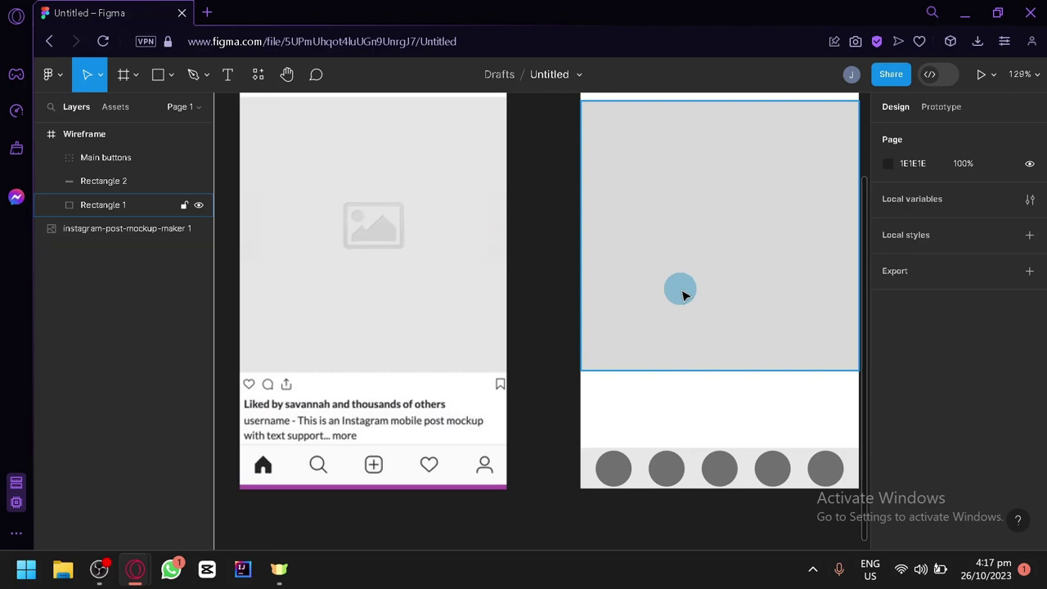
{"action": "left_click", "coordinate": [538, 407]}
{"action": "scroll", "coordinate": [542, 411], "scroll_direction": "right", "scroll_amount": 2}
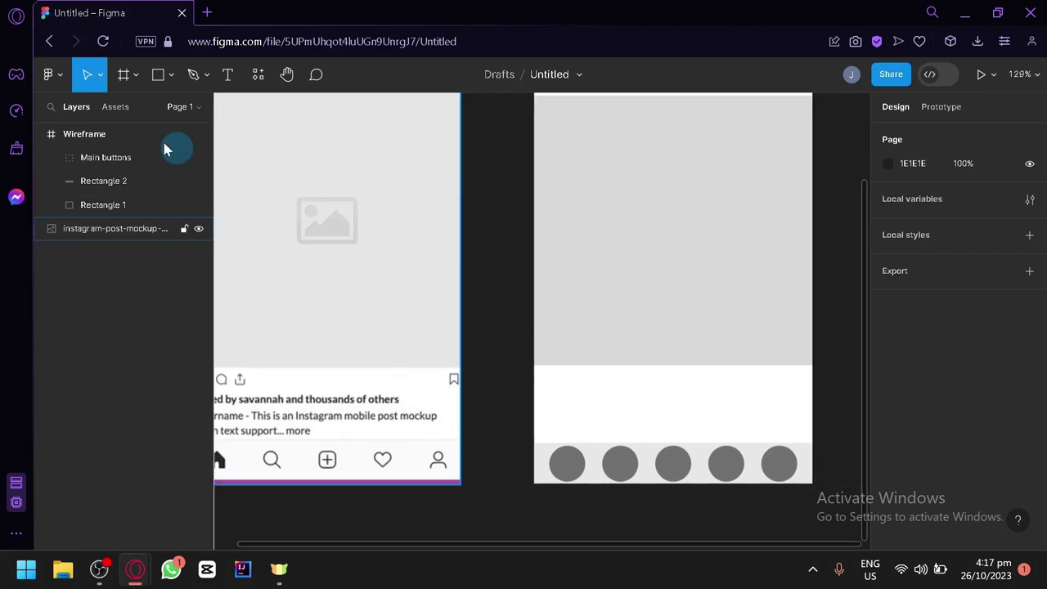
{"action": "left_click", "coordinate": [159, 75]}
{"action": "left_click_drag", "start_coordinate": [539, 373], "coordinate": [552, 391]}
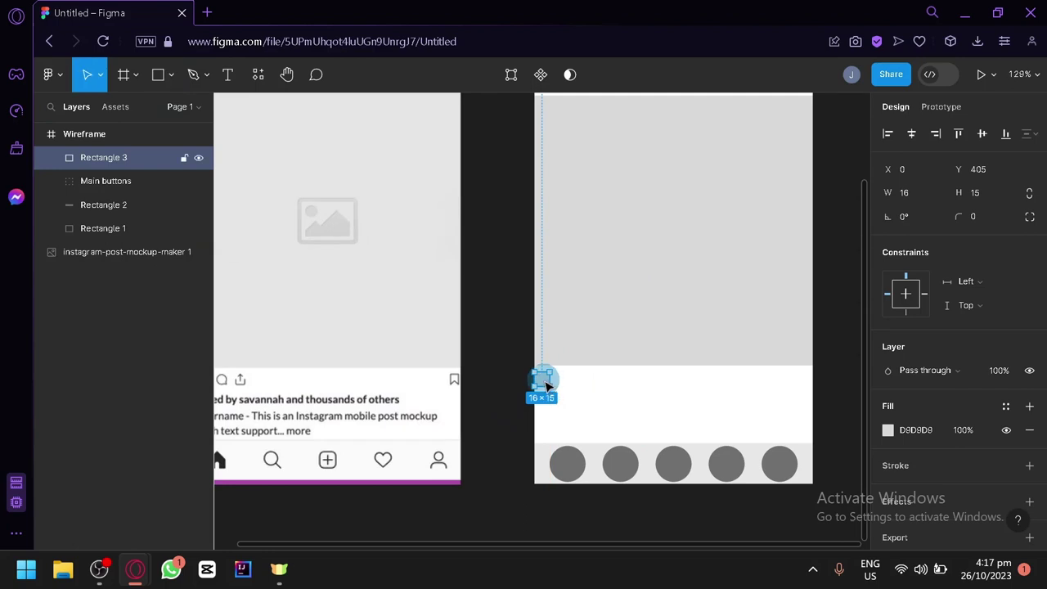
{"action": "scroll", "coordinate": [523, 428], "scroll_direction": "up", "scroll_amount": 3}
{"action": "left_click", "coordinate": [573, 419]}
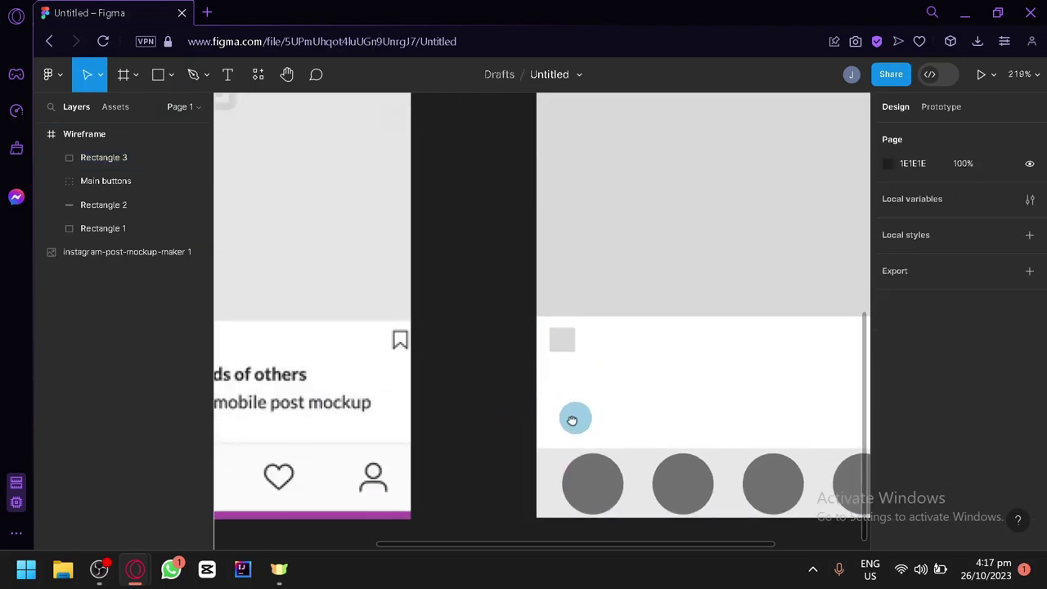
{"action": "left_click_drag", "start_coordinate": [572, 419], "coordinate": [525, 436]}
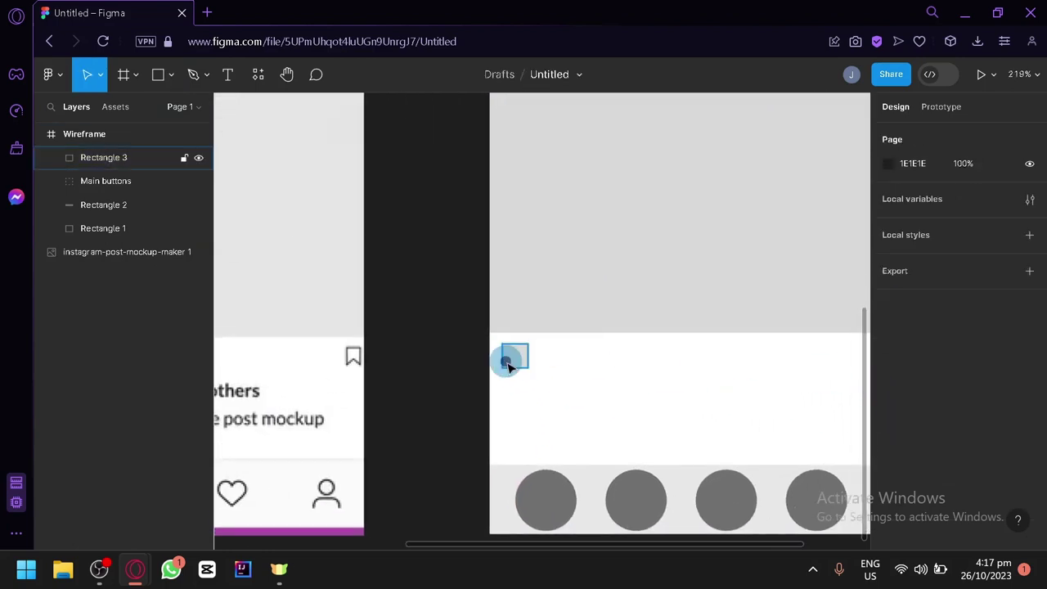
- Fill the square with 7E7E7E grey and enlarge it to about 17×18
{"action": "left_click", "coordinate": [514, 357]}
{"action": "left_click", "coordinate": [887, 429]}
{"action": "left_click", "coordinate": [711, 272]}
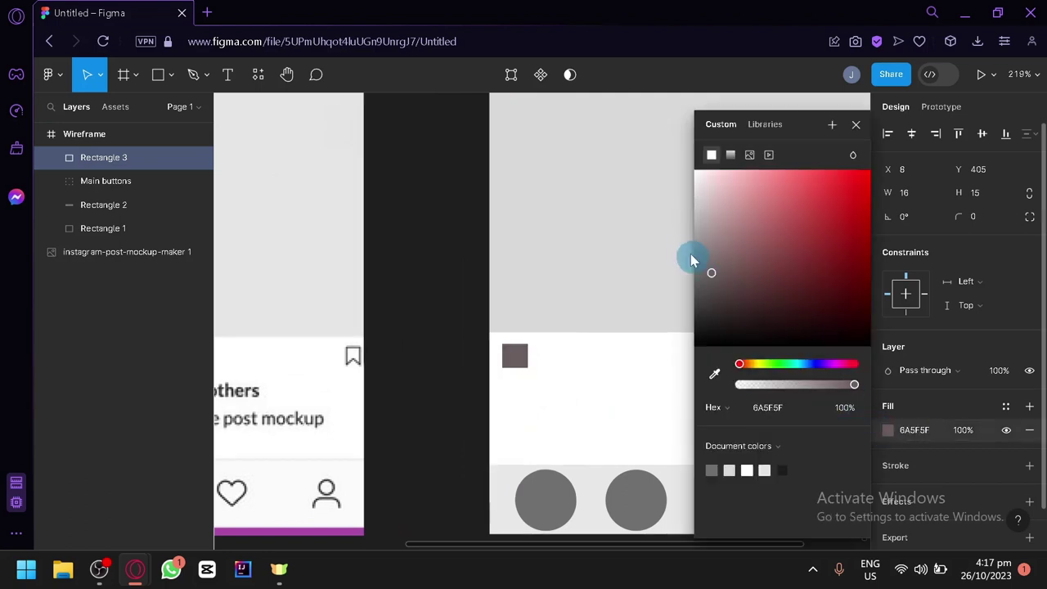
{"action": "left_click_drag", "start_coordinate": [690, 258], "coordinate": [678, 261]}
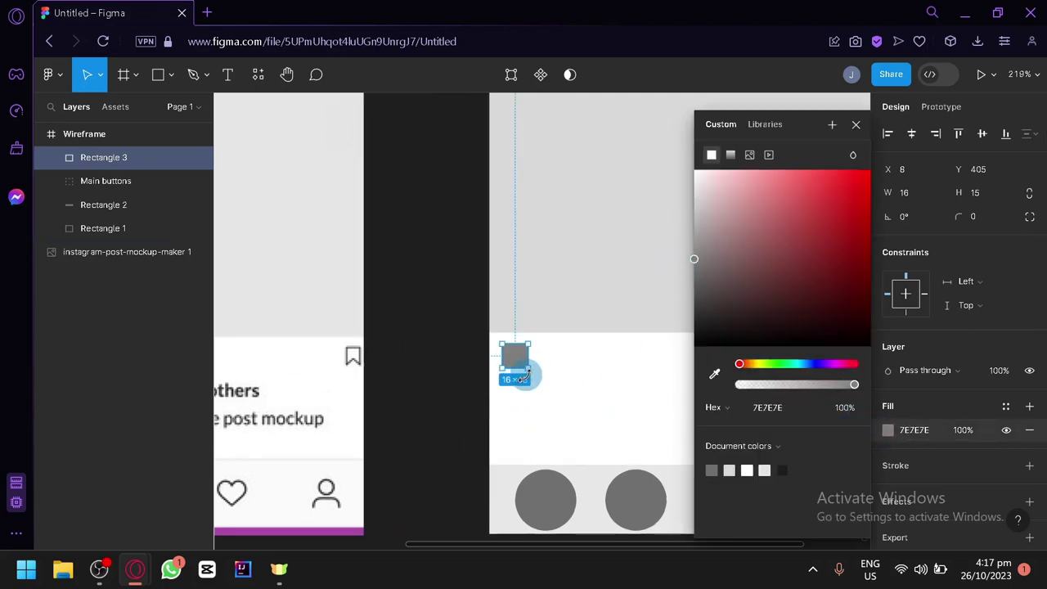
{"action": "left_click_drag", "start_coordinate": [528, 368], "coordinate": [529, 375]}
{"action": "left_click", "coordinate": [462, 409]}
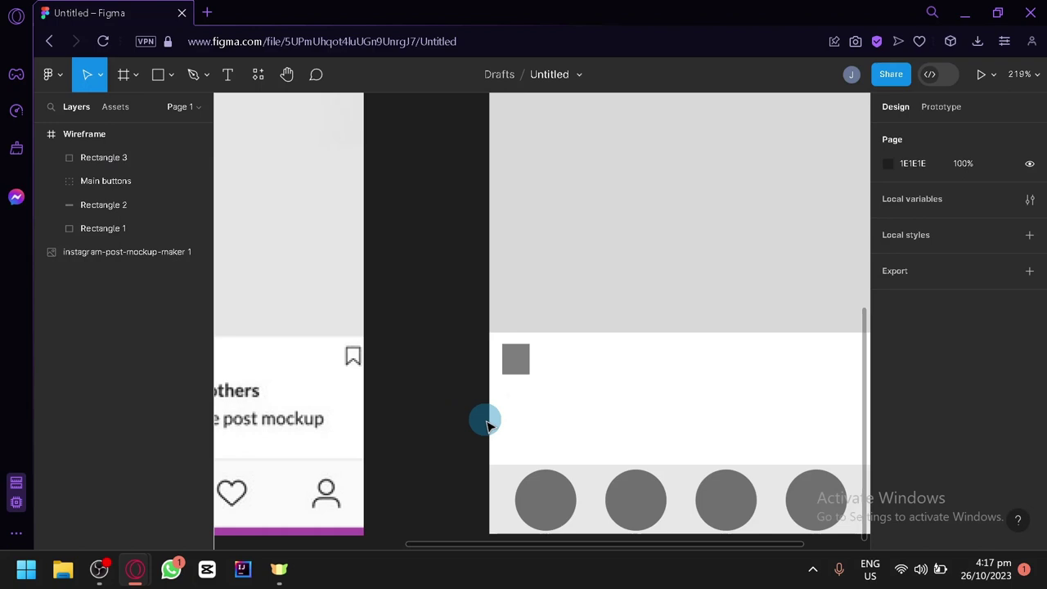
- Duplicate the grey square twice beside it to form a row of three
{"action": "left_click_drag", "start_coordinate": [483, 420], "coordinate": [432, 423]}
{"action": "left_click_drag", "start_coordinate": [467, 375], "coordinate": [548, 377]}
{"action": "left_click", "coordinate": [408, 428]}
{"action": "scroll", "coordinate": [409, 434], "scroll_direction": "down", "scroll_amount": 4}
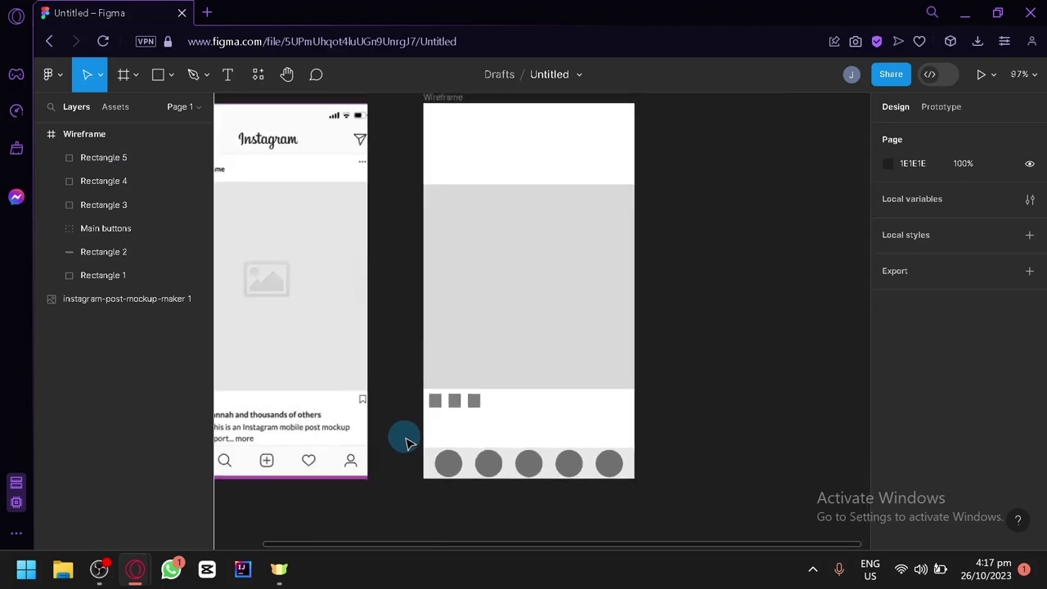
{"action": "left_click_drag", "start_coordinate": [409, 442], "coordinate": [434, 428]}
{"action": "left_click", "coordinate": [313, 353]}
{"action": "left_click", "coordinate": [518, 423]}
- Copy the third grey square to the frame's right edge
{"action": "left_click", "coordinate": [446, 360]}
{"action": "scroll", "coordinate": [471, 392], "scroll_direction": "up", "scroll_amount": 3}
{"action": "left_click", "coordinate": [576, 359]}
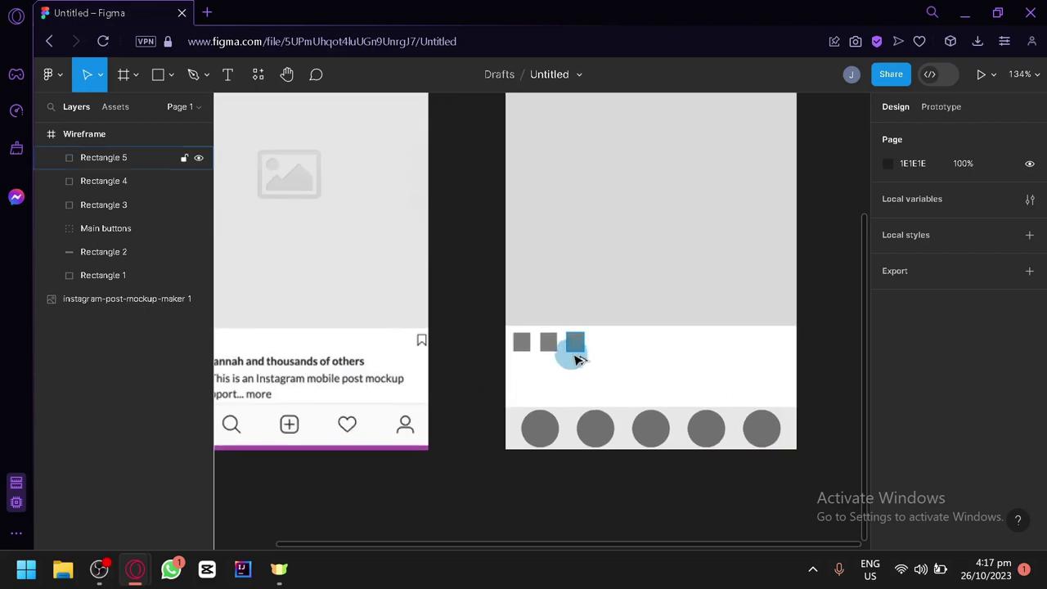
{"action": "left_click_drag", "start_coordinate": [579, 347], "coordinate": [782, 348]}
{"action": "left_click", "coordinate": [806, 363]}
{"action": "scroll", "coordinate": [799, 354], "scroll_direction": "down", "scroll_amount": 5}
{"action": "scroll", "coordinate": [661, 423], "scroll_direction": "up", "scroll_amount": 4}
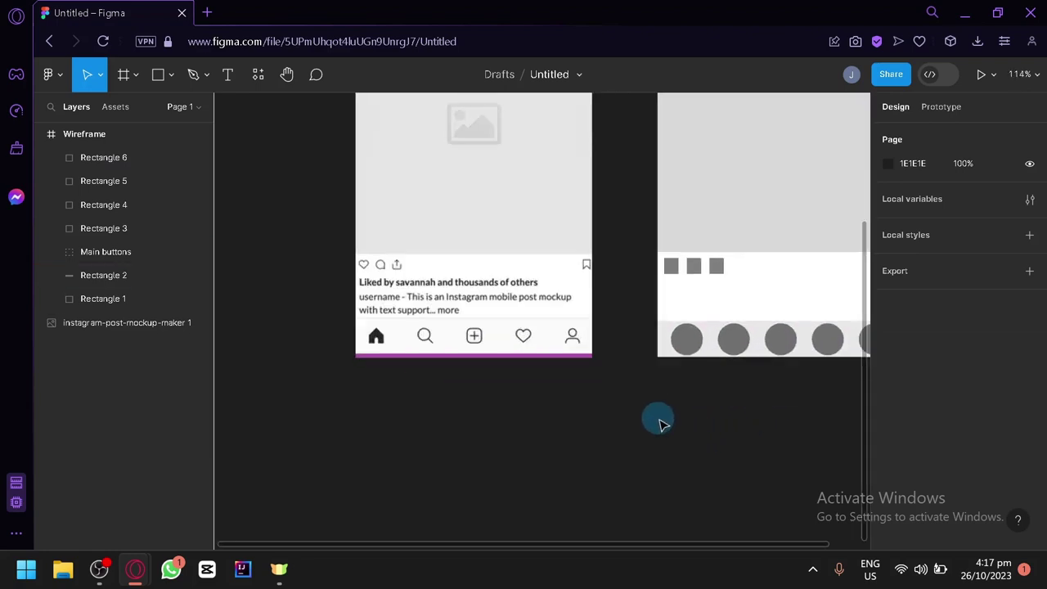
{"action": "scroll", "coordinate": [602, 496], "scroll_direction": "up", "scroll_amount": 3}
{"action": "scroll", "coordinate": [433, 325], "scroll_direction": "up", "scroll_amount": 2}
{"action": "scroll", "coordinate": [432, 324], "scroll_direction": "right", "scroll_amount": 1}
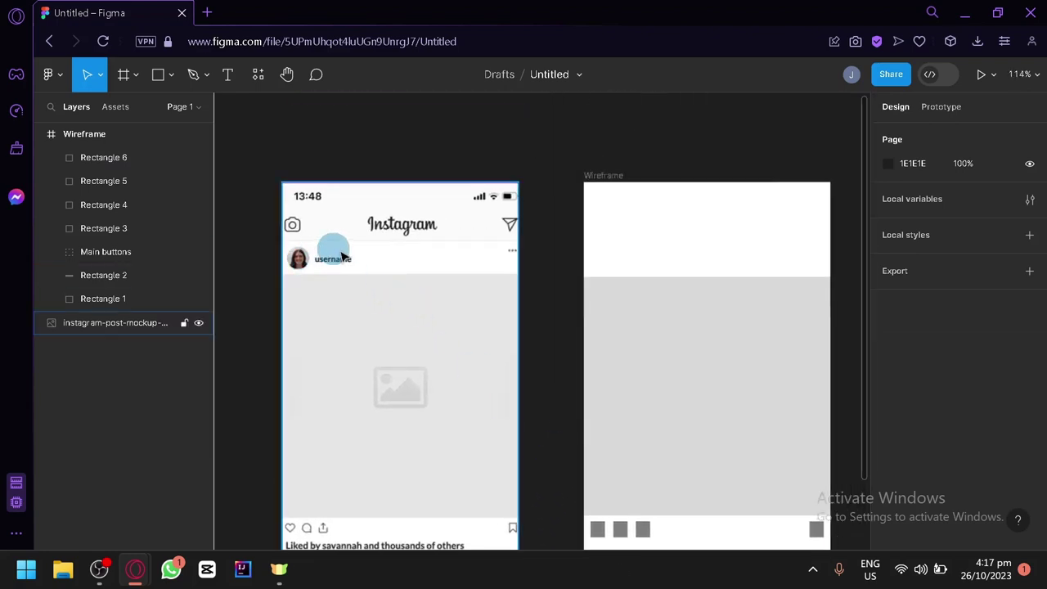
{"action": "scroll", "coordinate": [538, 338], "scroll_direction": "up", "scroll_amount": 1}
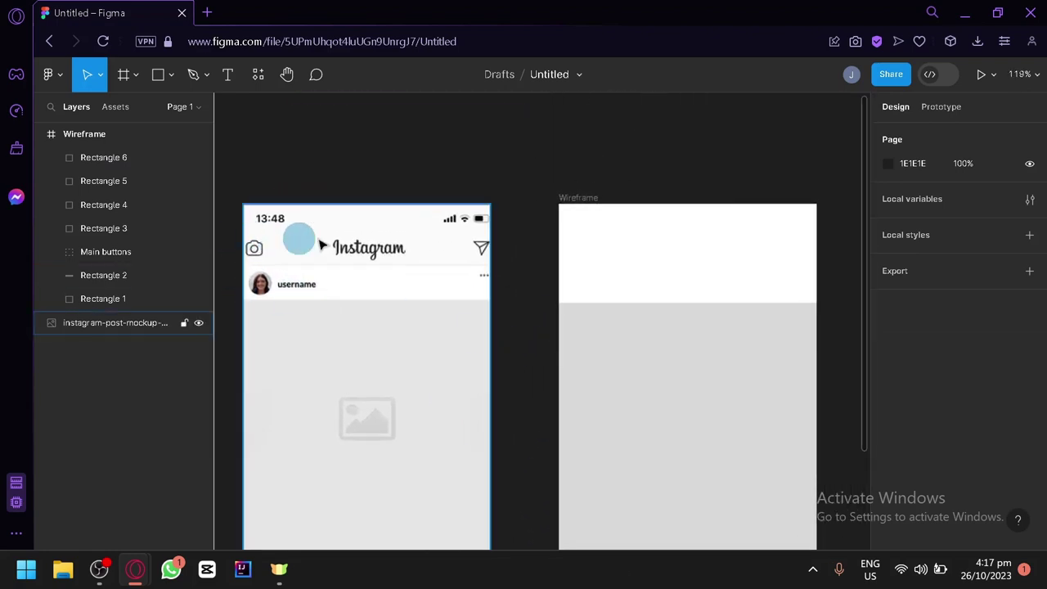
- Draw a 294×66 rectangle across the Wireframe frame's top and fill it very light grey F7F7F7
{"action": "left_click", "coordinate": [170, 76]}
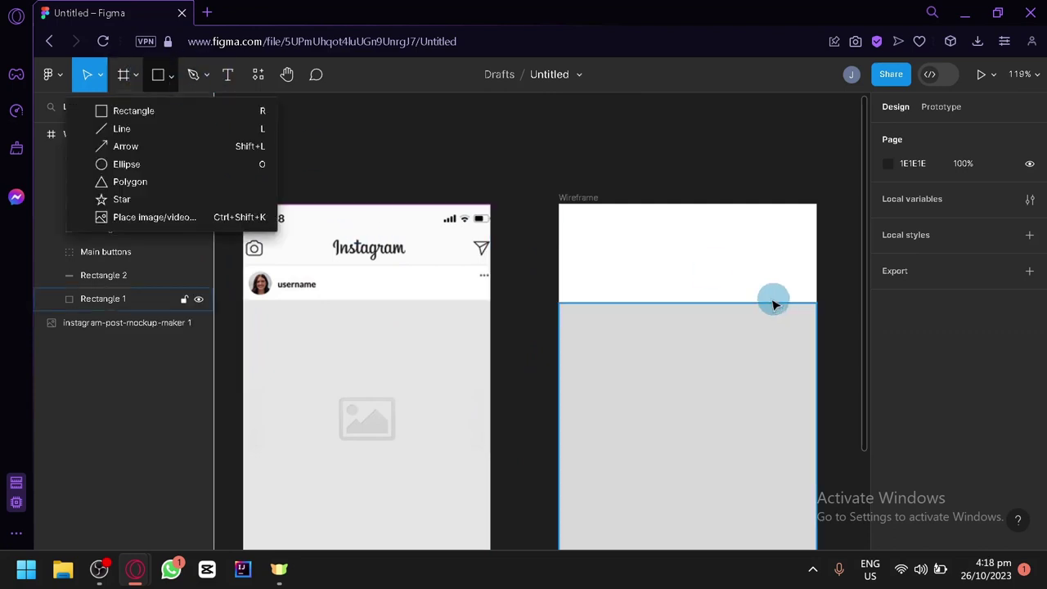
{"action": "left_click", "coordinate": [147, 111]}
{"action": "left_click_drag", "start_coordinate": [599, 234], "coordinate": [814, 262]}
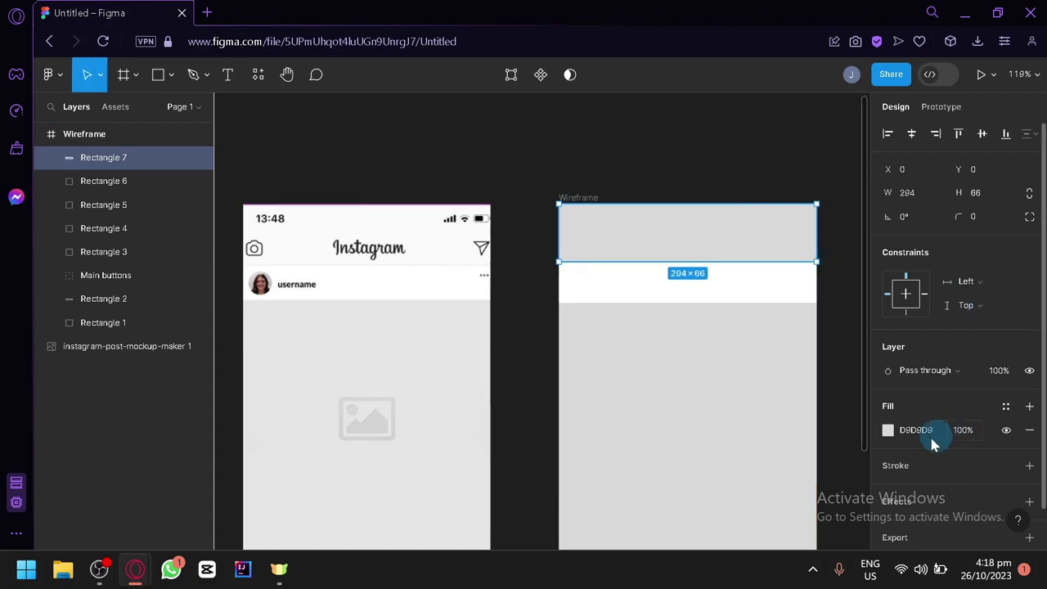
{"action": "left_click", "coordinate": [888, 431]}
{"action": "left_click_drag", "start_coordinate": [729, 205], "coordinate": [692, 184]}
{"action": "left_click", "coordinate": [654, 184]}
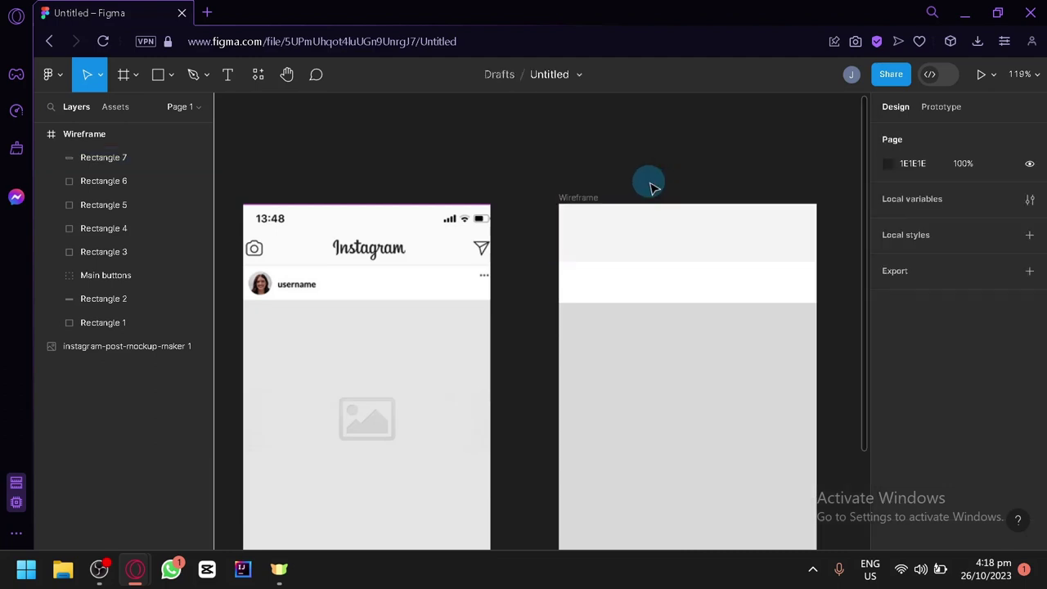
{"action": "scroll", "coordinate": [843, 357], "scroll_direction": "down", "scroll_amount": 2}
{"action": "scroll", "coordinate": [843, 358], "scroll_direction": "right", "scroll_amount": 3}
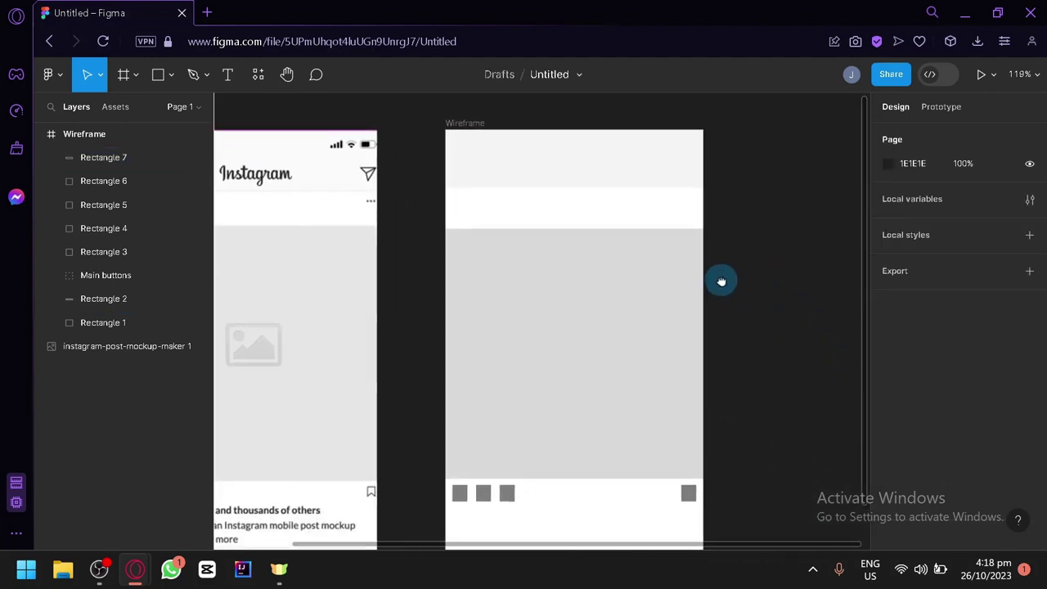
{"action": "scroll", "coordinate": [795, 321], "scroll_direction": "up", "scroll_amount": 1}
{"action": "scroll", "coordinate": [795, 320], "scroll_direction": "left", "scroll_amount": 2}
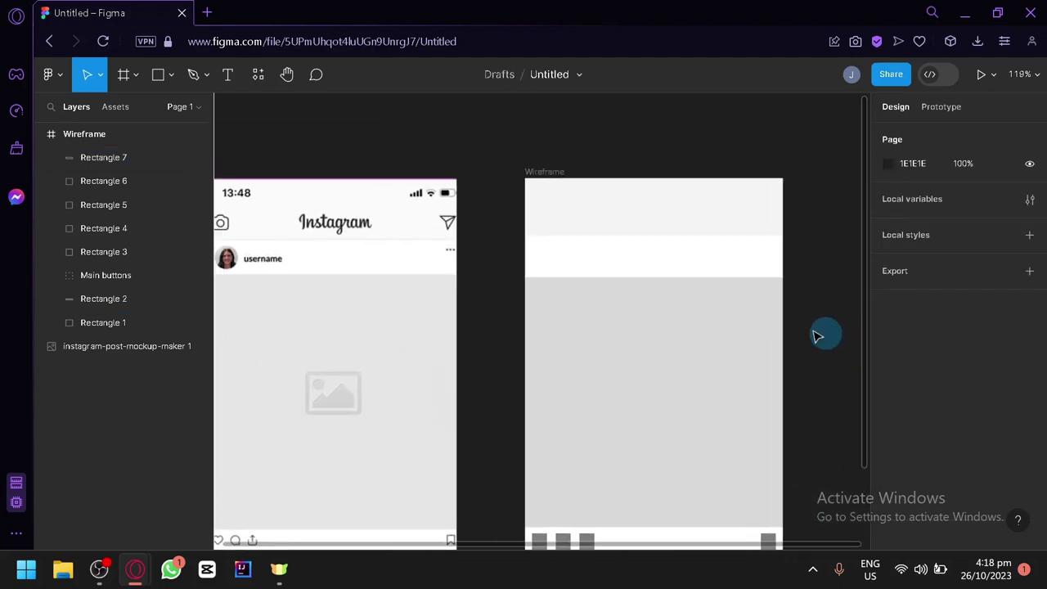
{"action": "scroll", "coordinate": [299, 158], "scroll_direction": "left", "scroll_amount": 1}
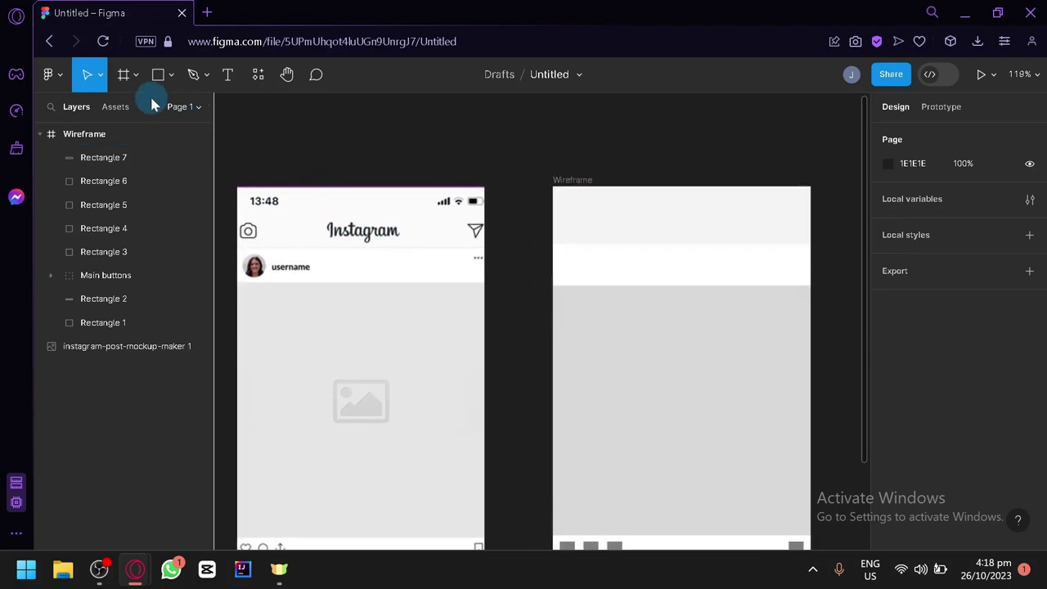
- Draw a 27×19 block at the header's top-left and fill it grey 959595
{"action": "left_click", "coordinate": [171, 74]}
{"action": "left_click", "coordinate": [171, 115]}
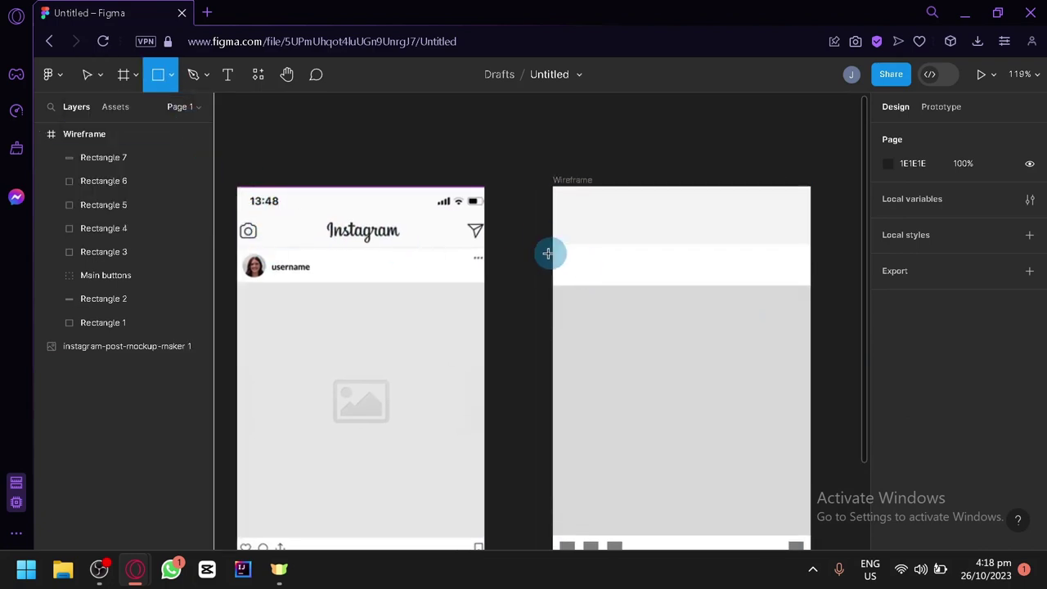
{"action": "mouse_move", "coordinate": [567, 232]}
{"action": "left_mouse_down"}
{"action": "mouse_move", "coordinate": [576, 240]}
{"action": "mouse_move", "coordinate": [563, 236]}
{"action": "mouse_move", "coordinate": [581, 228]}
{"action": "left_mouse_up"}
{"action": "left_click", "coordinate": [888, 429]}
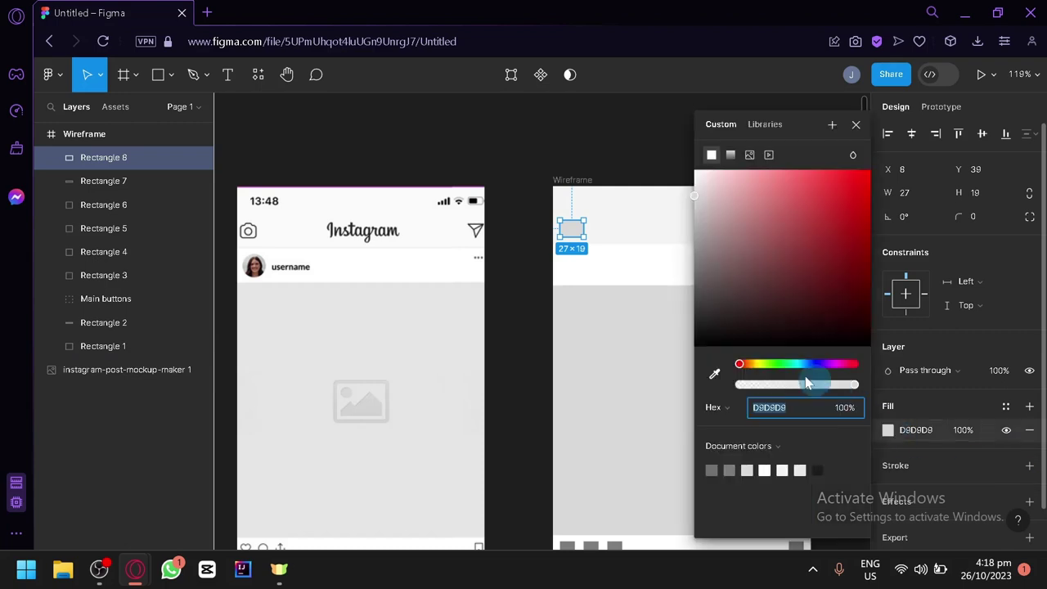
{"action": "left_click_drag", "start_coordinate": [713, 253], "coordinate": [693, 245]}
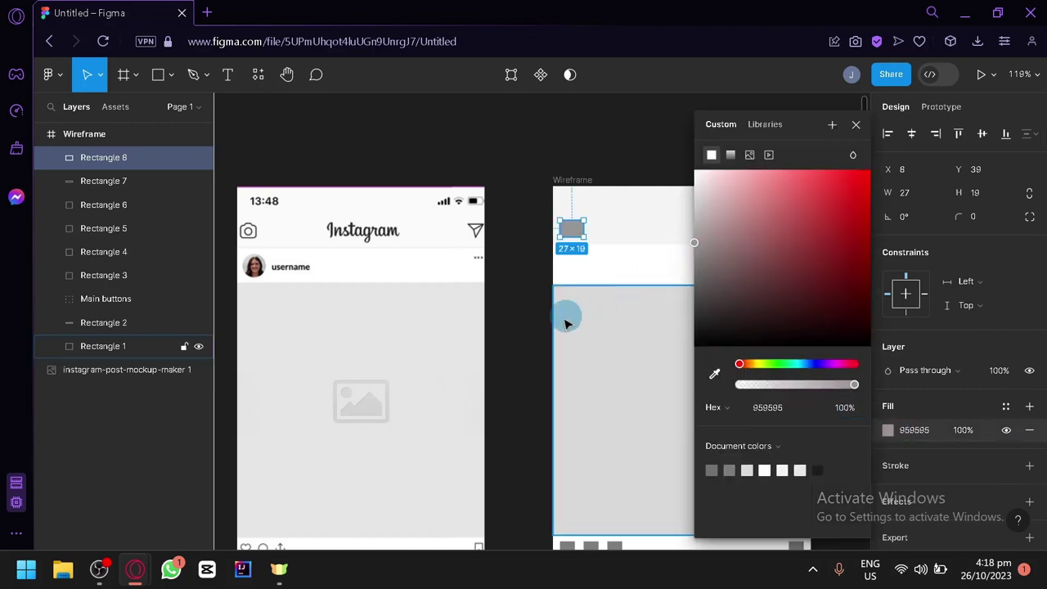
{"action": "left_click", "coordinate": [523, 320]}
- Alt-drag a copy of the grey block to the header's top-right corner
{"action": "left_click_drag", "start_coordinate": [578, 236], "coordinate": [788, 233]}
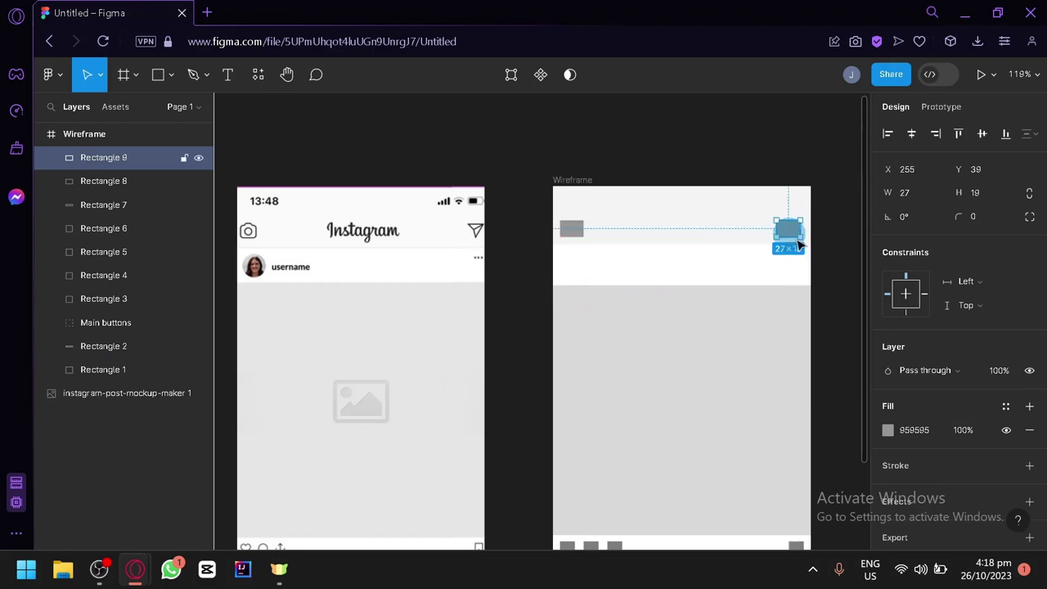
{"action": "left_click", "coordinate": [839, 278]}
{"action": "left_click_drag", "start_coordinate": [839, 278], "coordinate": [794, 234]}
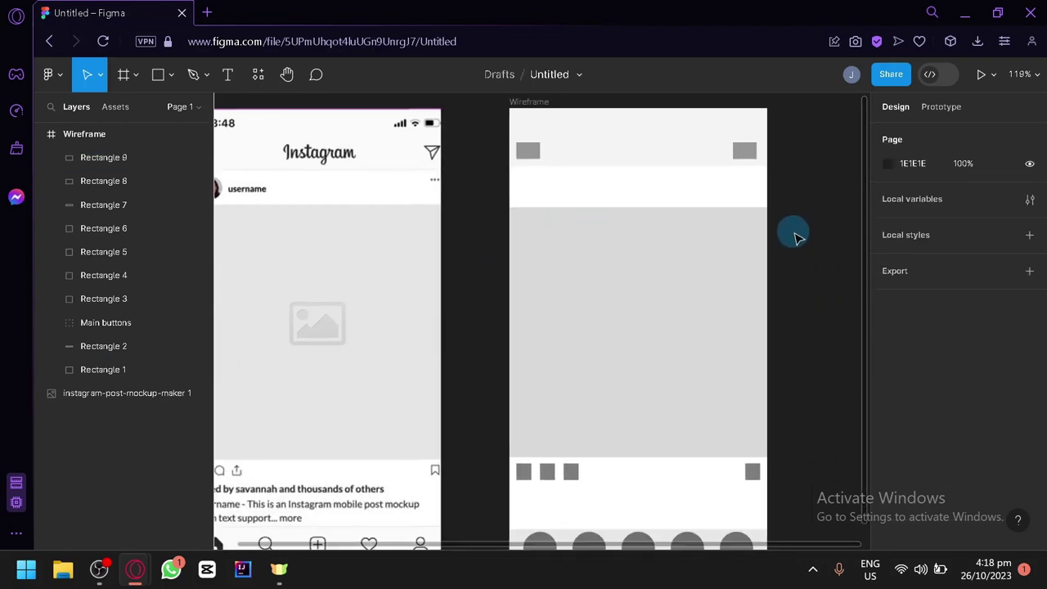
{"action": "scroll", "coordinate": [831, 311], "scroll_direction": "down", "scroll_amount": 3}
{"action": "left_click", "coordinate": [458, 239]}
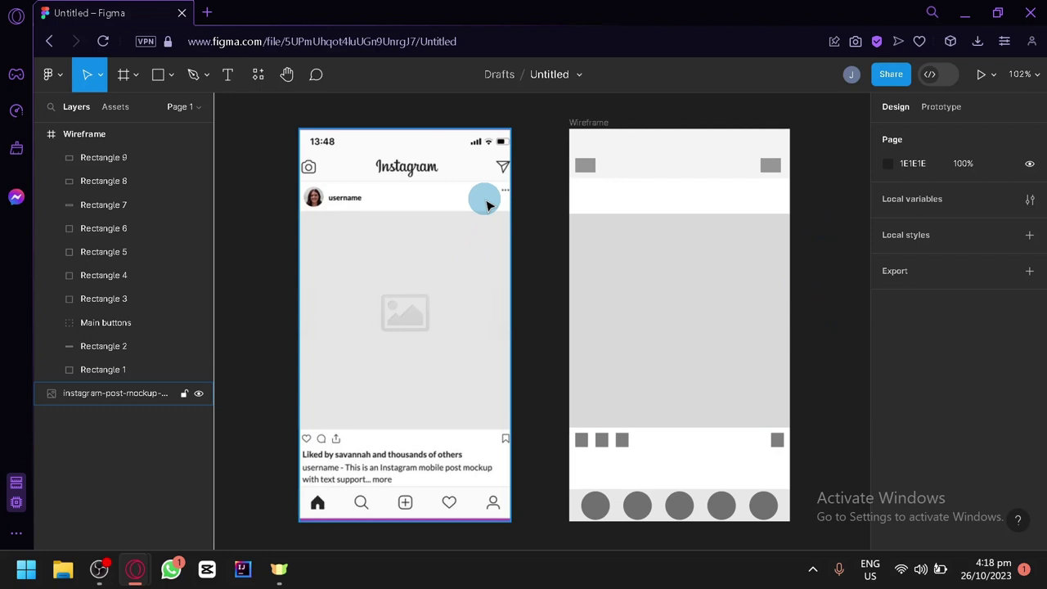
{"action": "left_click", "coordinate": [541, 175]}
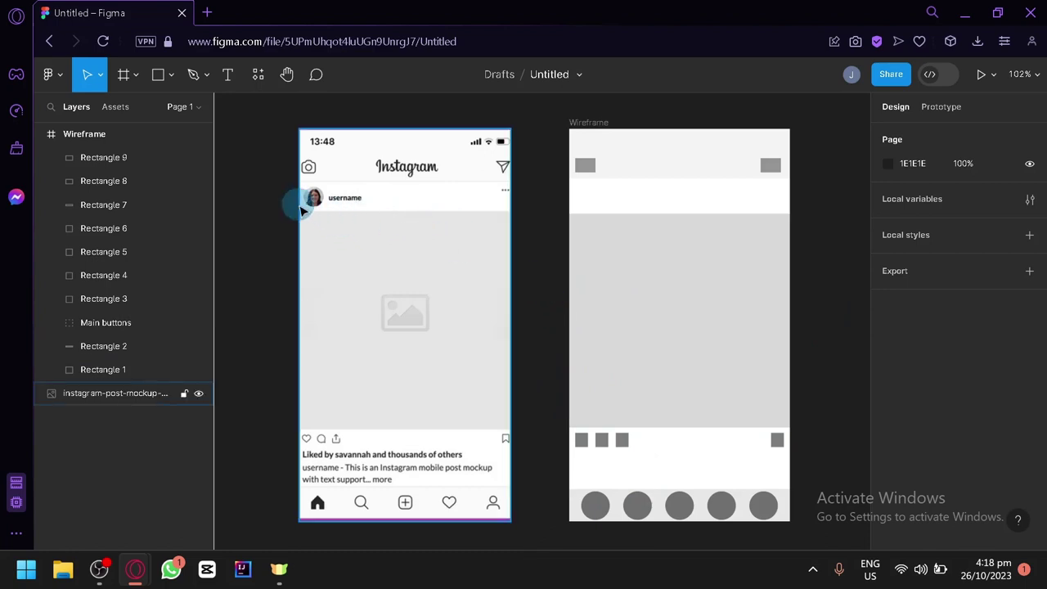
- Draw a small light-grey avatar circle just below the header
{"action": "left_click", "coordinate": [171, 80]}
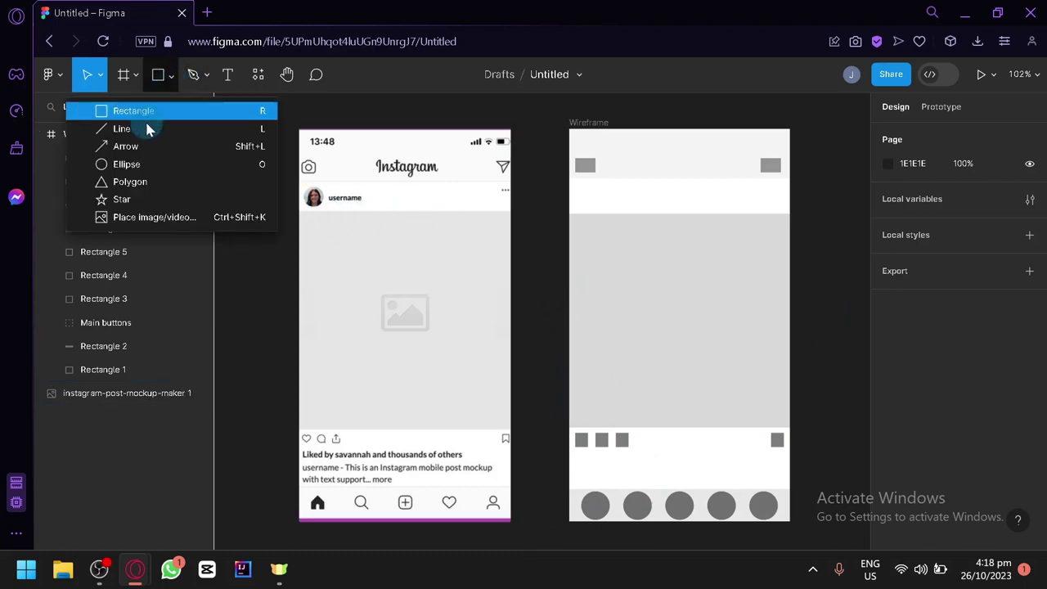
{"action": "left_click", "coordinate": [144, 165]}
{"action": "mouse_move", "coordinate": [581, 193]}
{"action": "left_mouse_down"}
{"action": "mouse_move", "coordinate": [602, 216]}
{"action": "mouse_move", "coordinate": [593, 201]}
{"action": "left_mouse_up"}
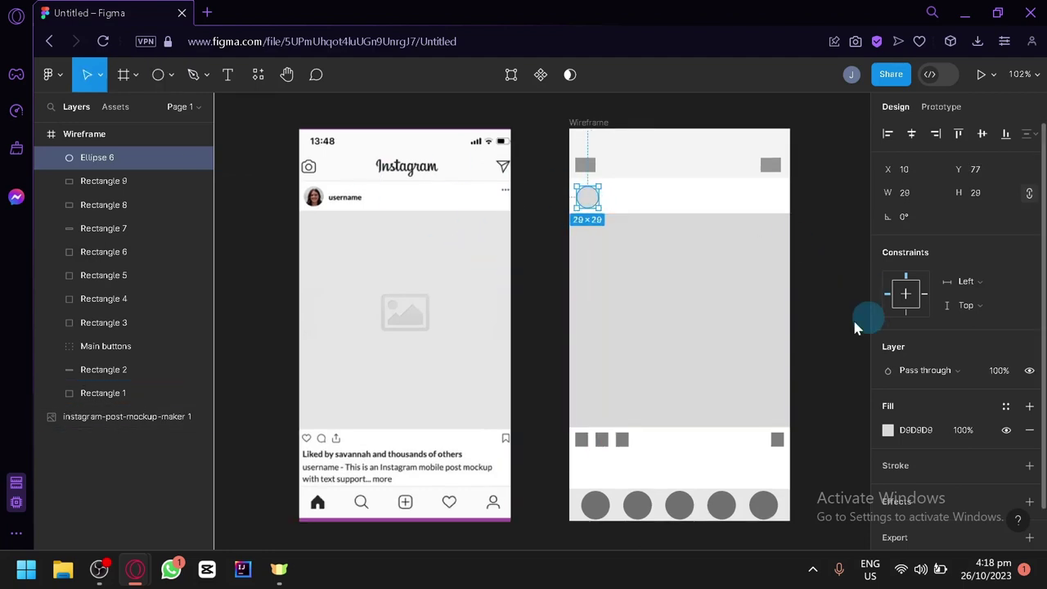
- Add the text 'Username' beside the avatar circle
{"action": "left_click", "coordinate": [234, 75]}
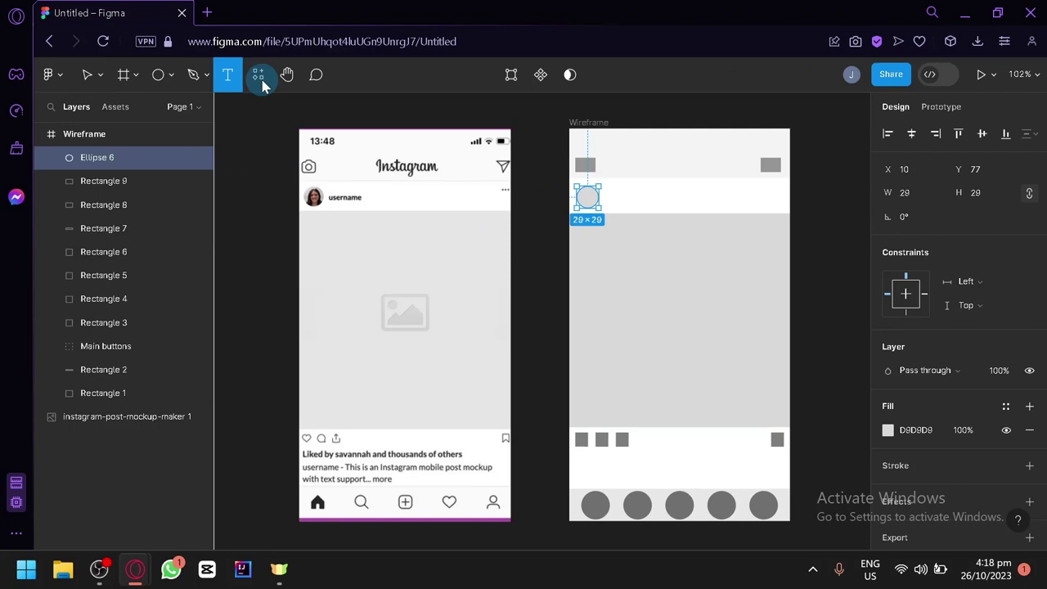
{"action": "left_click", "coordinate": [621, 196]}
{"action": "key", "text": "Escape"}
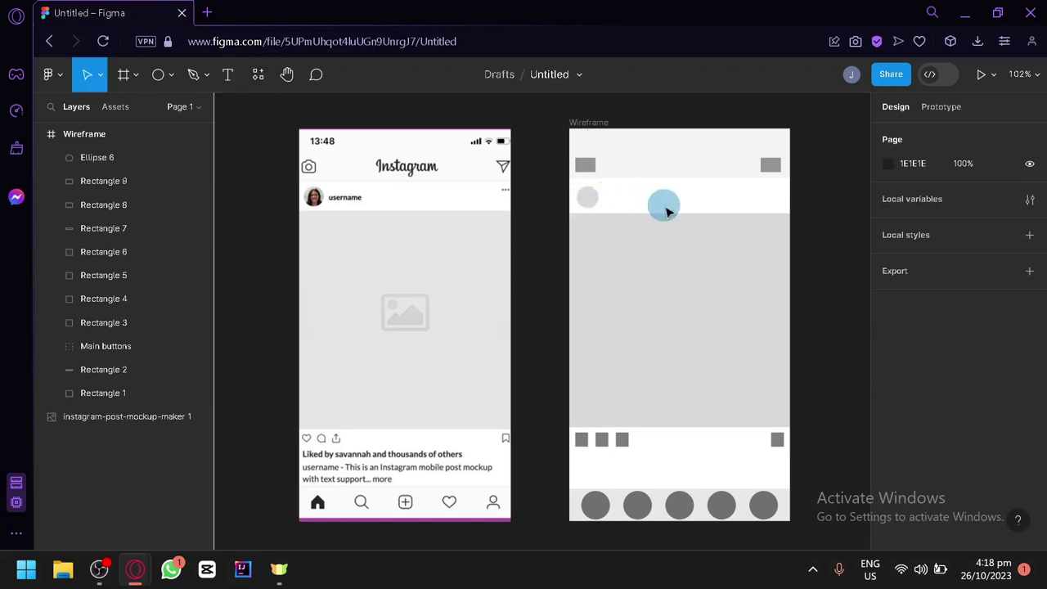
{"action": "left_click", "coordinate": [228, 74]}
{"action": "left_click_drag", "start_coordinate": [610, 188], "coordinate": [667, 209]}
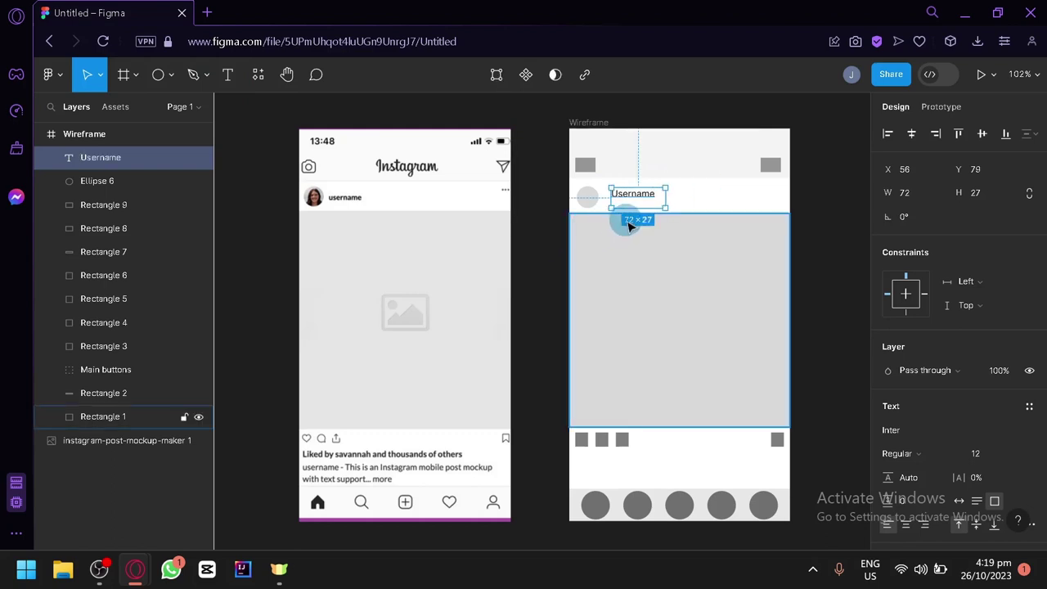
{"action": "left_click_drag", "start_coordinate": [641, 204], "coordinate": [630, 205]}
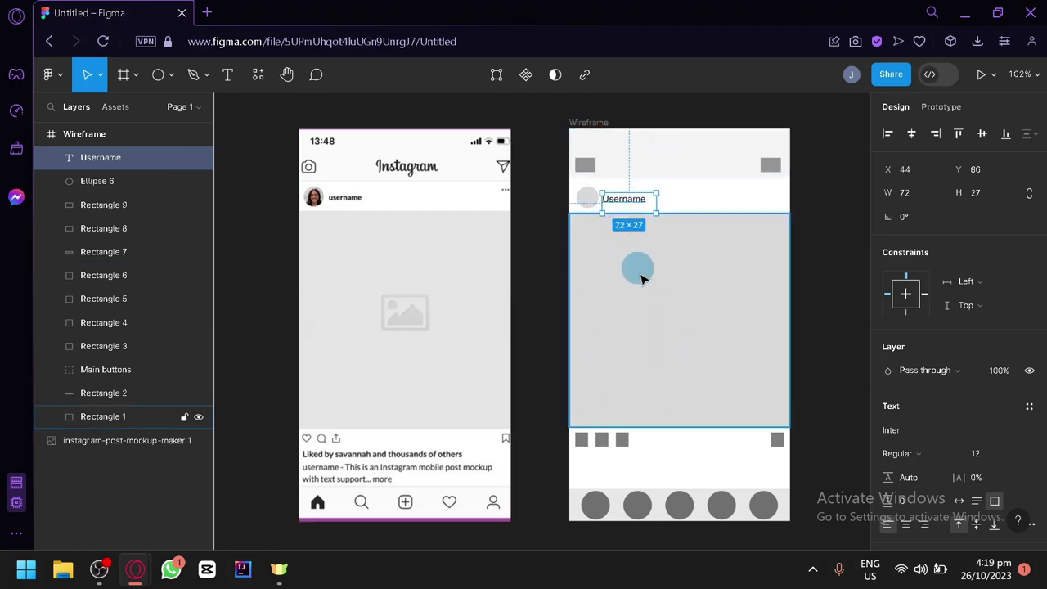
{"action": "left_click", "coordinate": [834, 331]}
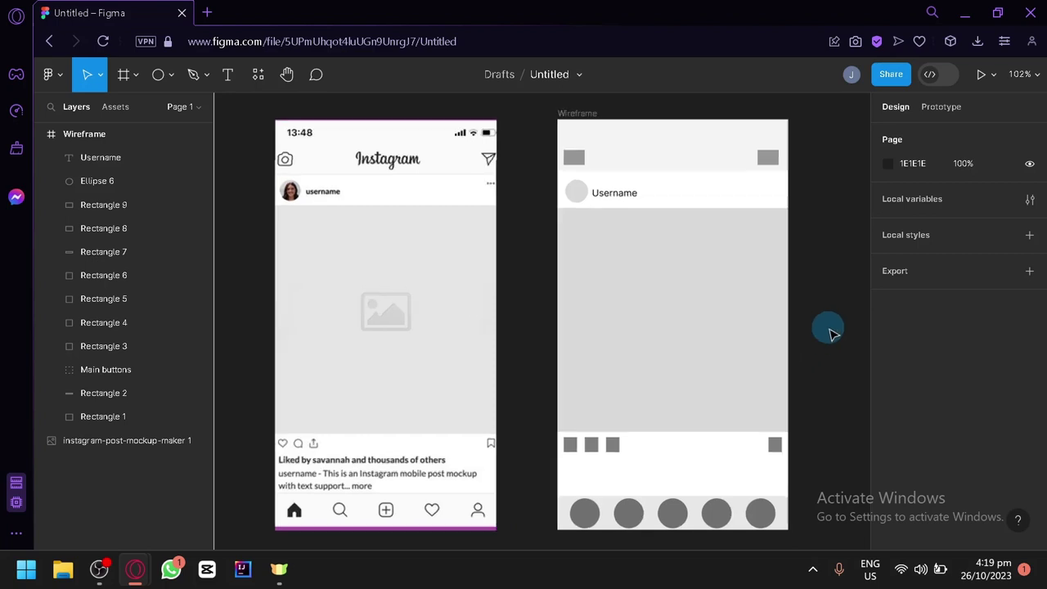
- Snip a screenshot of the mockup's likes-and-caption text with Win+Shift+S
{"action": "scroll", "coordinate": [827, 331], "scroll_direction": "up", "scroll_amount": 2}
{"action": "scroll", "coordinate": [818, 334], "scroll_direction": "up", "scroll_amount": 2}
{"action": "scroll", "coordinate": [732, 421], "scroll_direction": "down", "scroll_amount": 4}
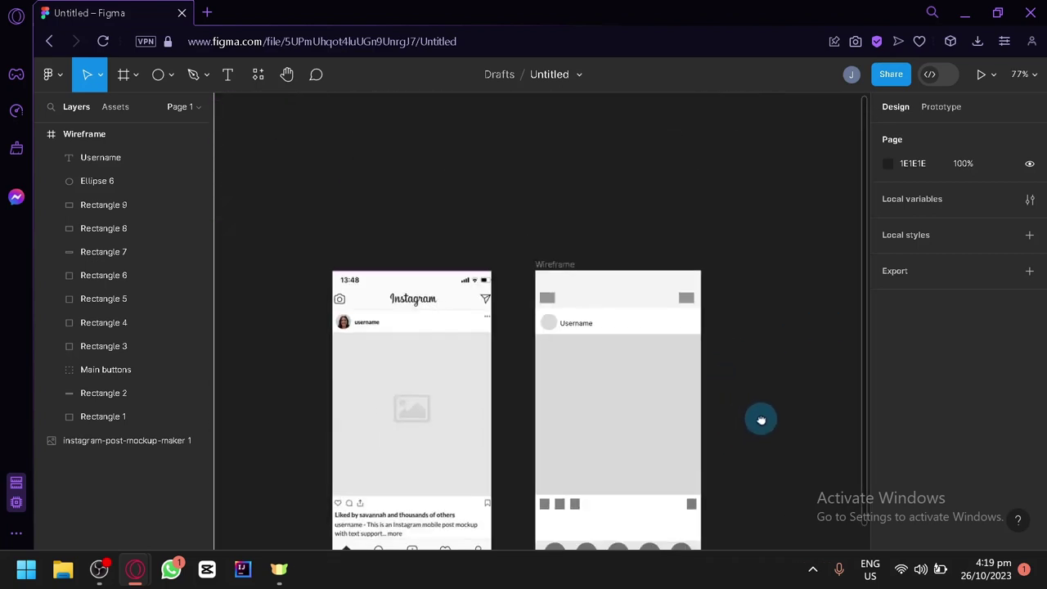
{"action": "left_click_drag", "start_coordinate": [759, 418], "coordinate": [727, 297]}
{"action": "left_click_drag", "start_coordinate": [765, 235], "coordinate": [771, 271]}
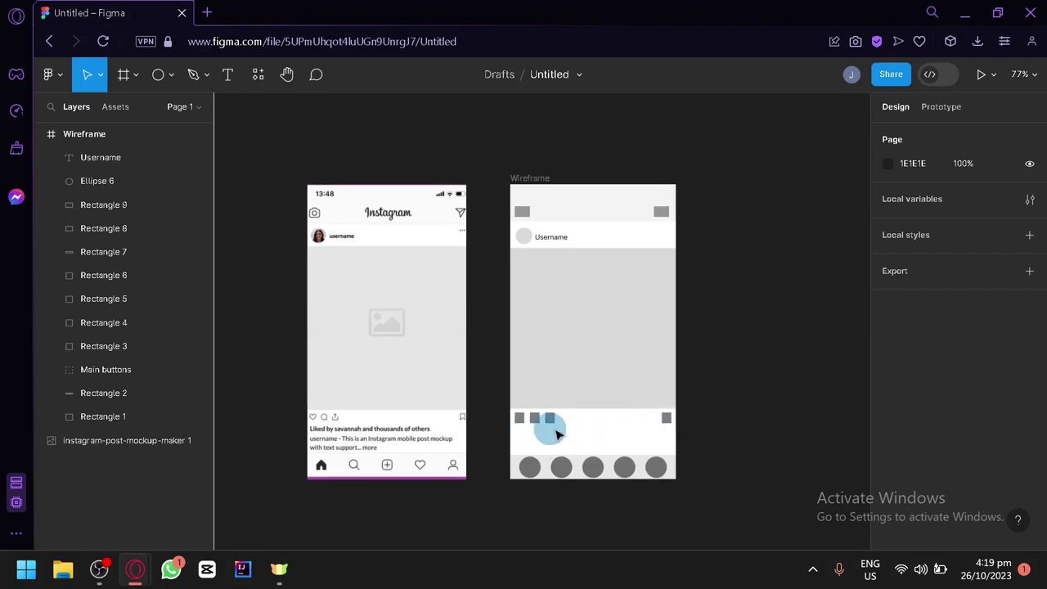
{"action": "scroll", "coordinate": [736, 418], "scroll_direction": "up", "scroll_amount": 1}
{"action": "left_click_drag", "start_coordinate": [736, 418], "coordinate": [815, 368]}
{"action": "scroll", "coordinate": [806, 401], "scroll_direction": "up", "scroll_amount": 1}
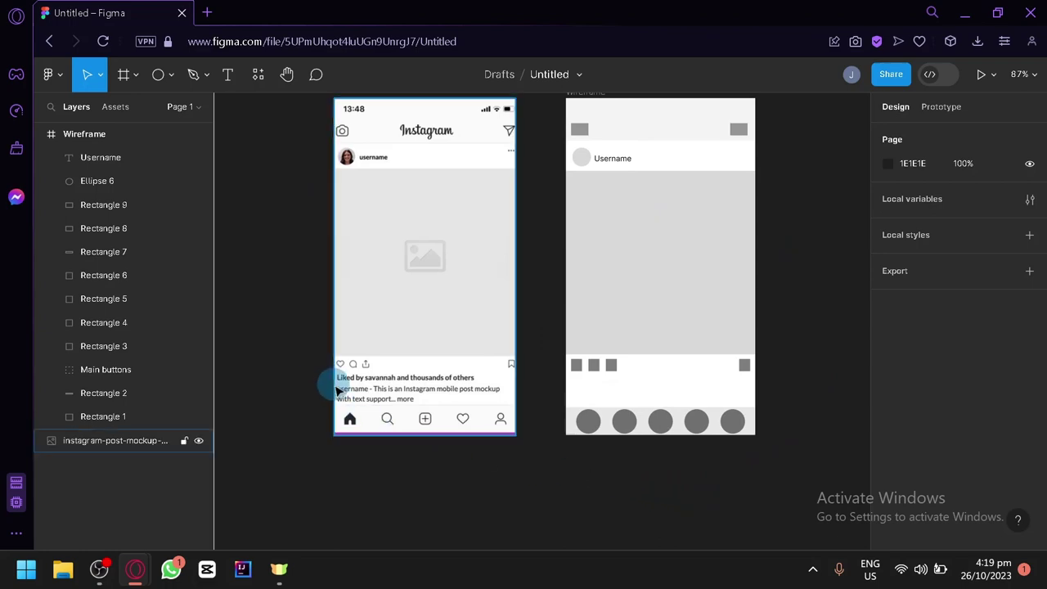
{"action": "key", "text": "super+shift+s"}
{"action": "left_click_drag", "start_coordinate": [336, 372], "coordinate": [507, 405]}
{"action": "left_click", "coordinate": [599, 383]}
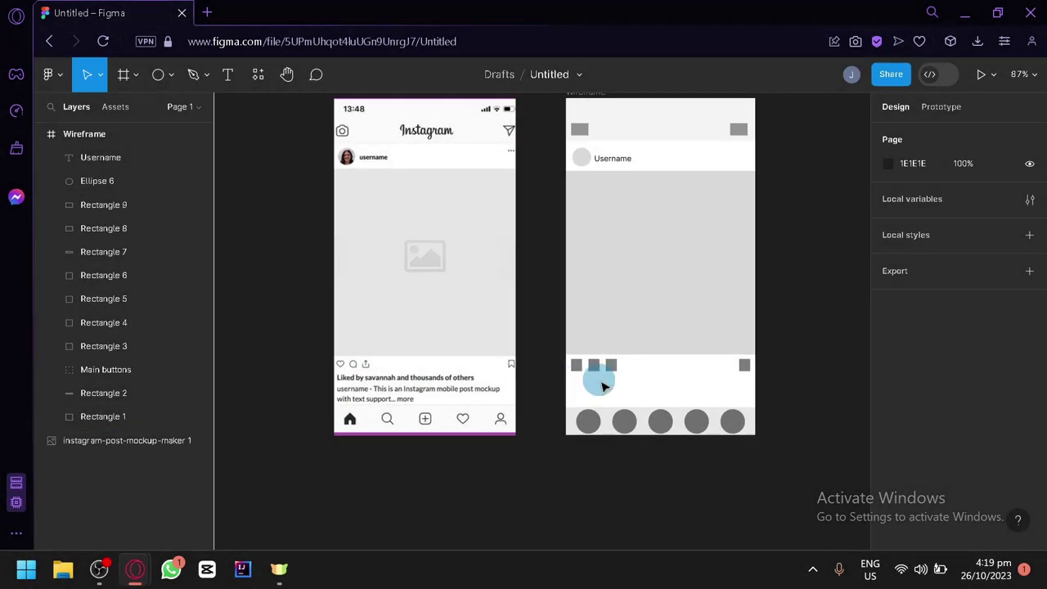
- Paste the caption snapshot under the icon row and resize it to 225×47
{"action": "key", "text": "ctrl+v"}
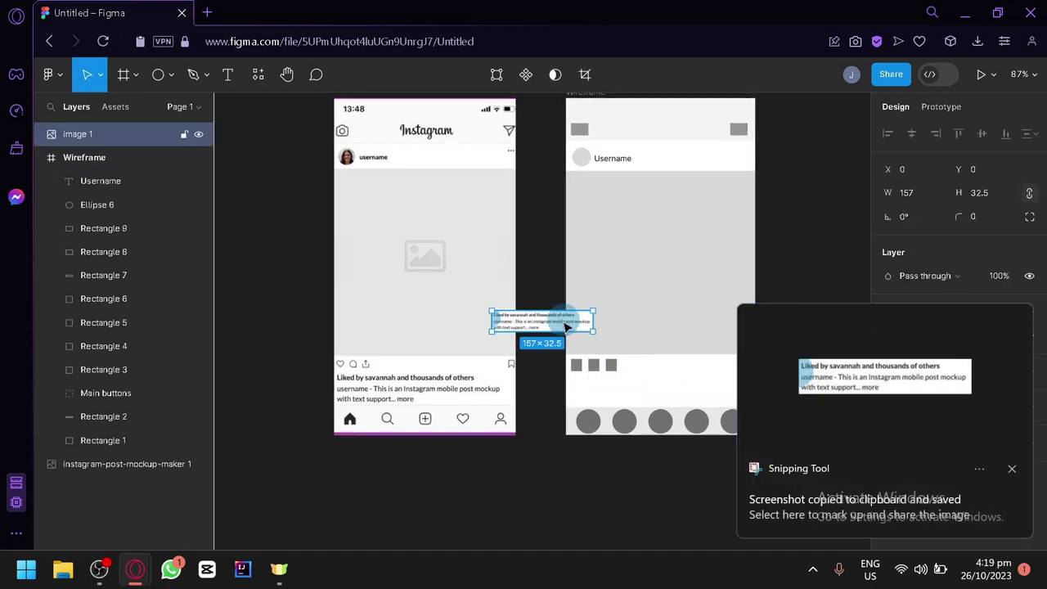
{"action": "left_click_drag", "start_coordinate": [562, 321], "coordinate": [648, 410]}
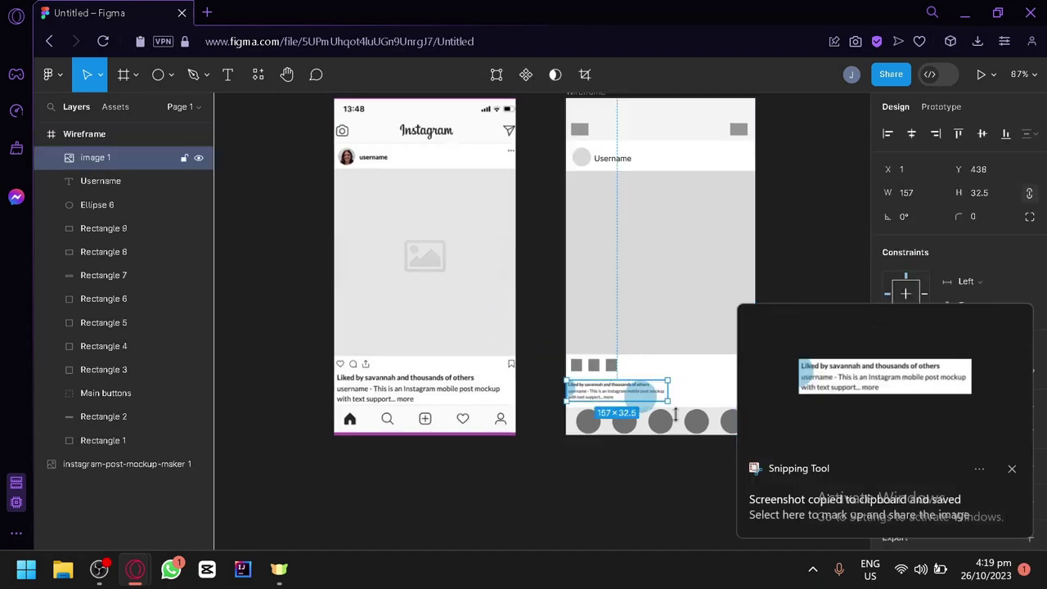
{"action": "left_click", "coordinate": [1011, 470]}
{"action": "left_click_drag", "start_coordinate": [667, 380], "coordinate": [683, 392]}
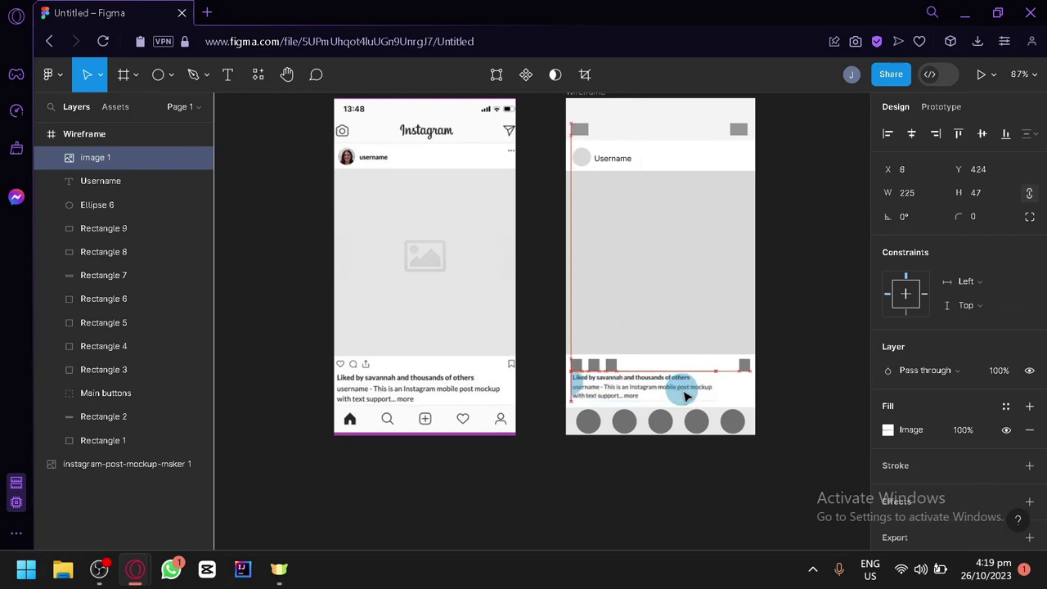
{"action": "left_click", "coordinate": [691, 465]}
- Select the Pencil tool for freehand drawing over the top-right grey square
{"action": "scroll", "coordinate": [806, 414], "scroll_direction": "up", "scroll_amount": 2}
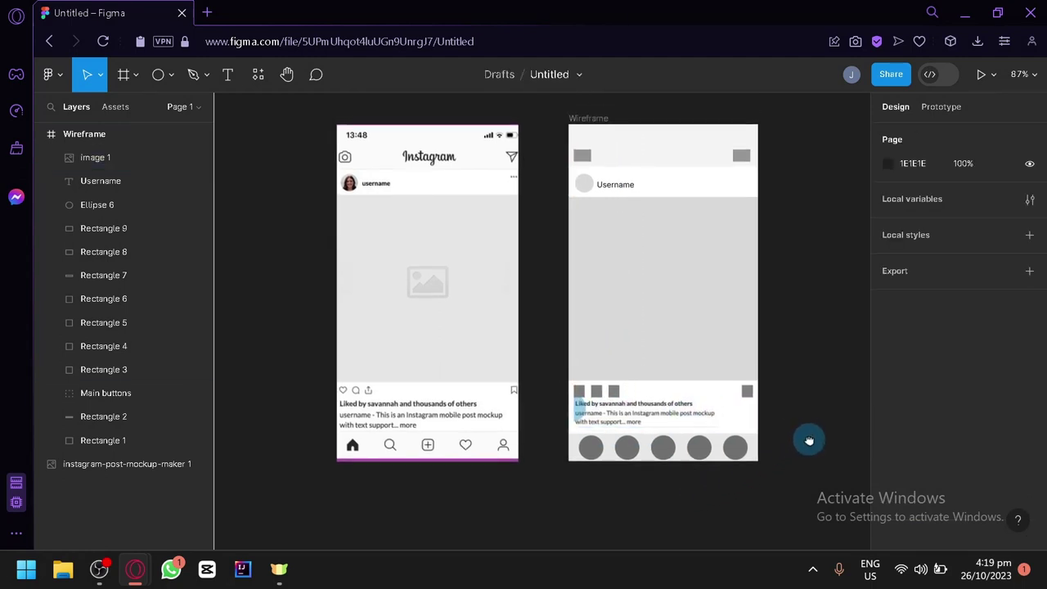
{"action": "left_click_drag", "start_coordinate": [765, 425], "coordinate": [717, 389]}
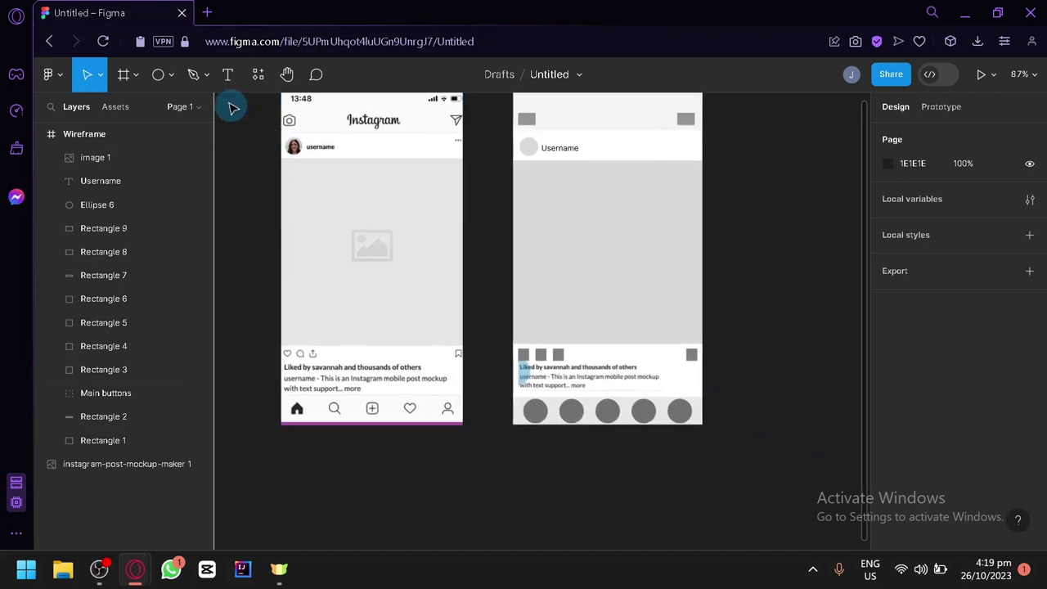
{"action": "left_click", "coordinate": [196, 77]}
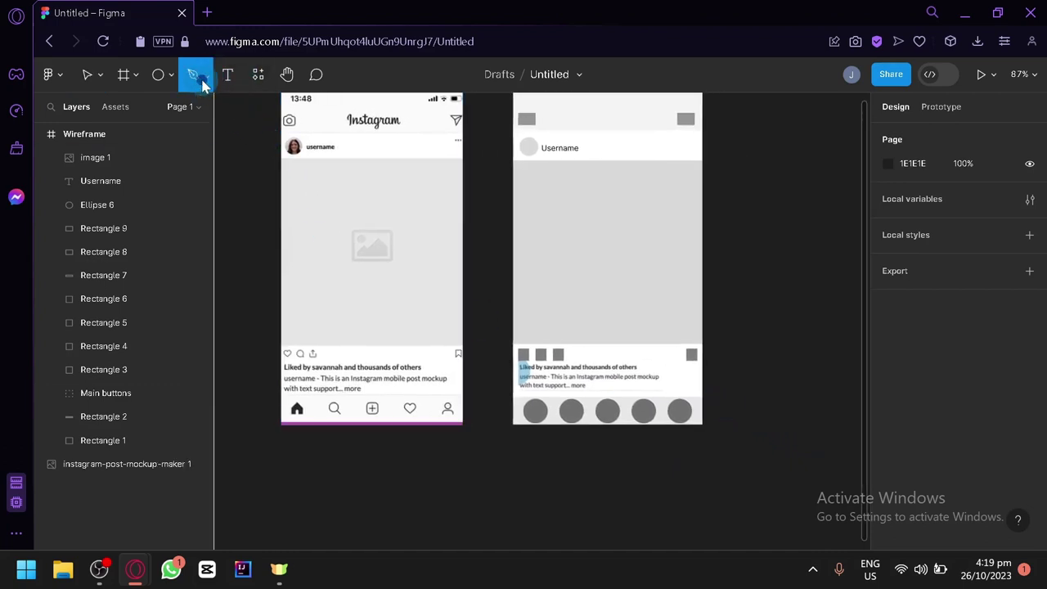
{"action": "left_click", "coordinate": [202, 78]}
{"action": "left_click", "coordinate": [203, 111]}
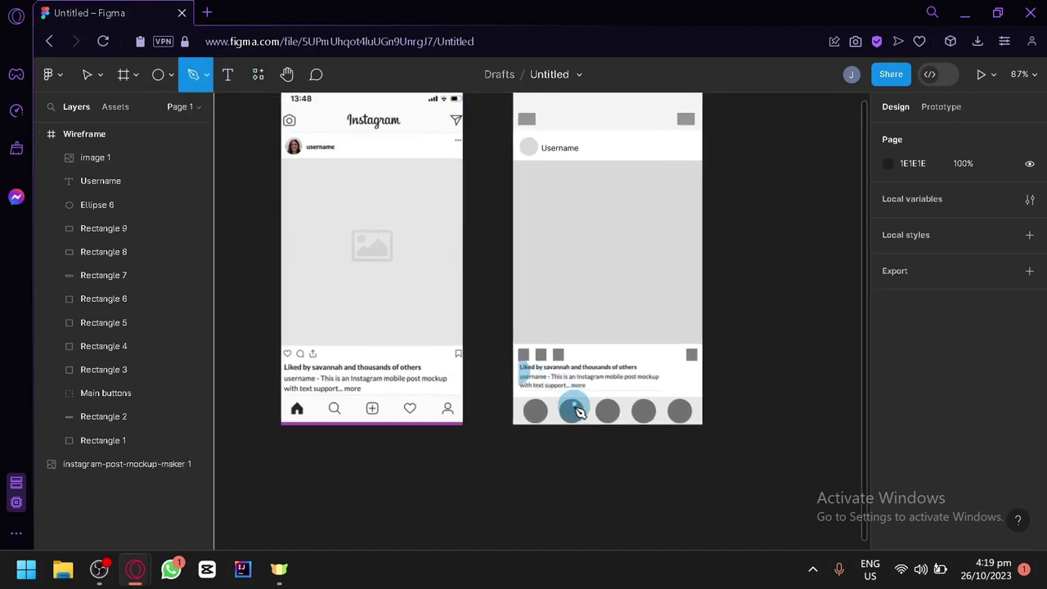
{"action": "scroll", "coordinate": [511, 355], "scroll_direction": "up", "scroll_amount": 10}
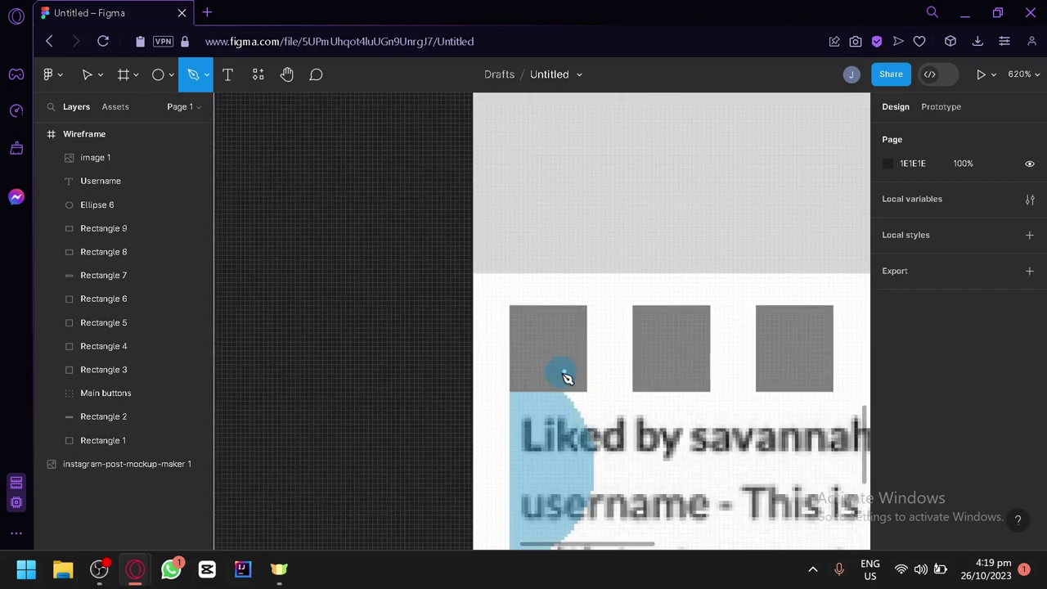
{"action": "scroll", "coordinate": [554, 364], "scroll_direction": "down", "scroll_amount": 5}
{"action": "scroll", "coordinate": [542, 378], "scroll_direction": "down", "scroll_amount": 2}
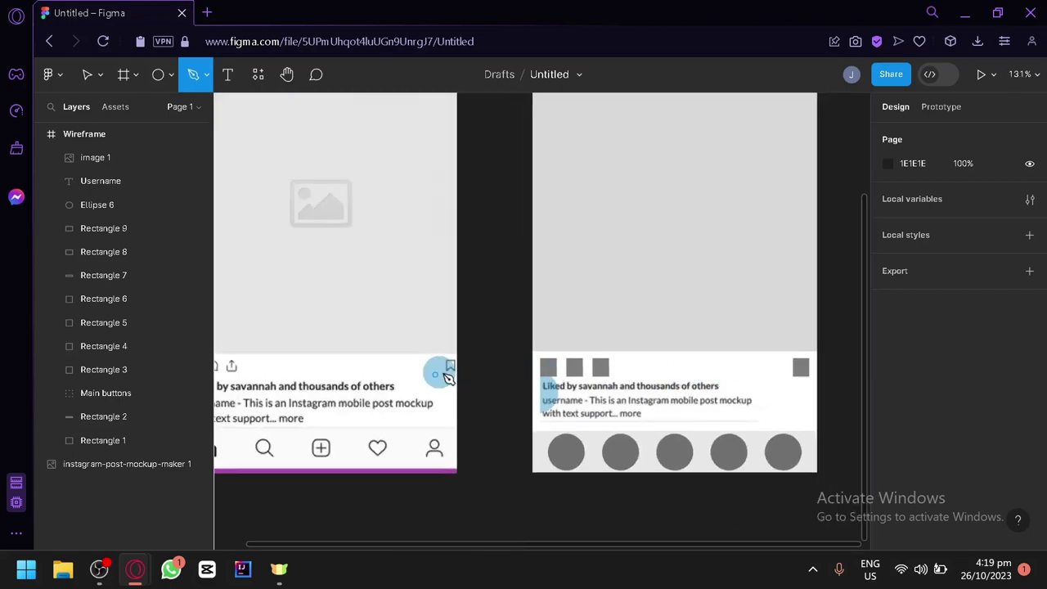
{"action": "scroll", "coordinate": [821, 383], "scroll_direction": "up", "scroll_amount": 10}
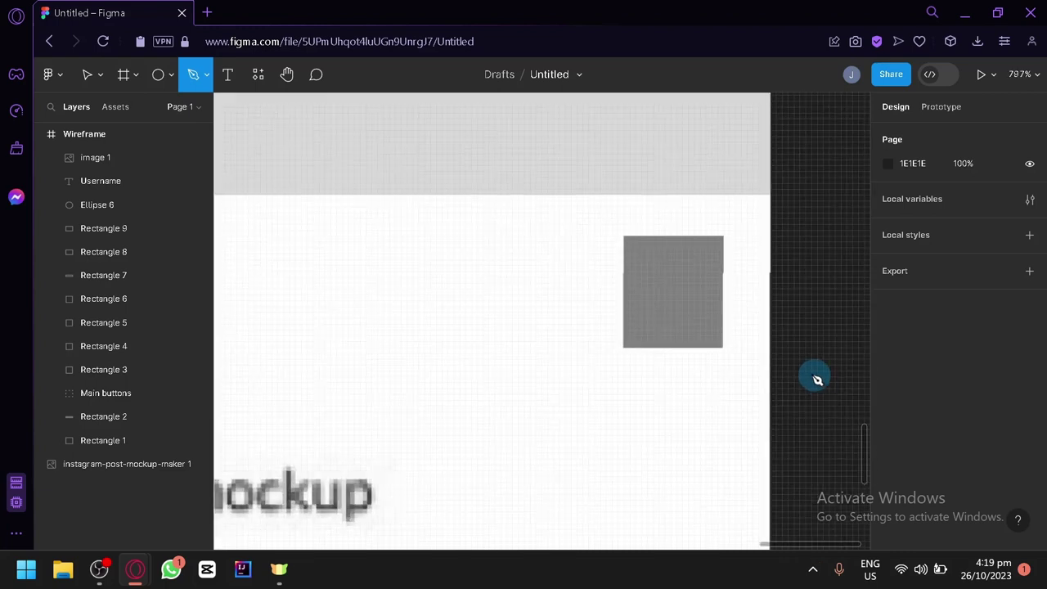
{"action": "left_click", "coordinate": [641, 259]}
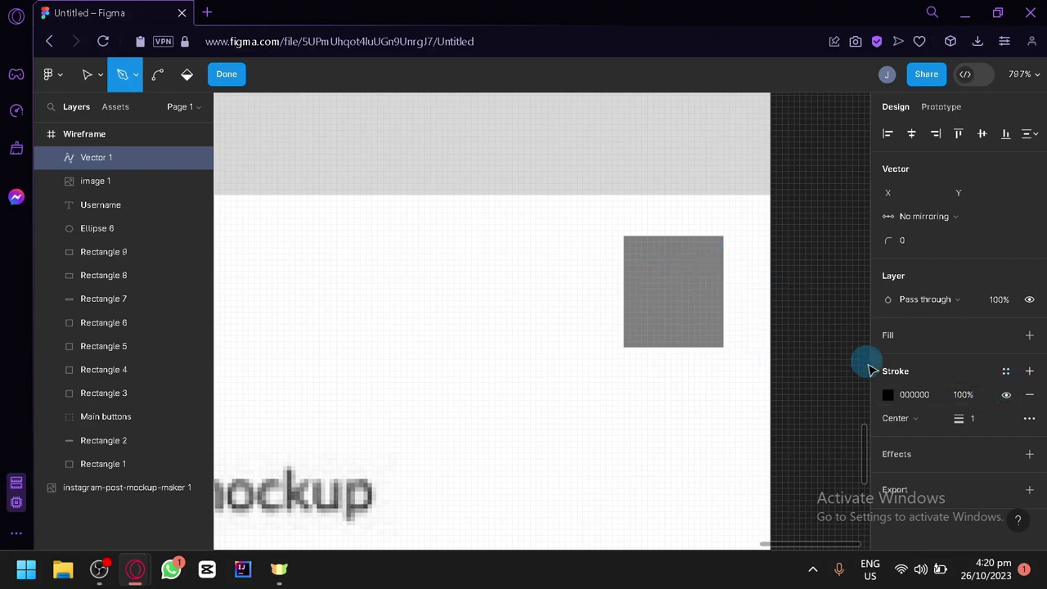
{"action": "left_click", "coordinate": [158, 77]}
{"action": "left_click", "coordinate": [186, 76]}
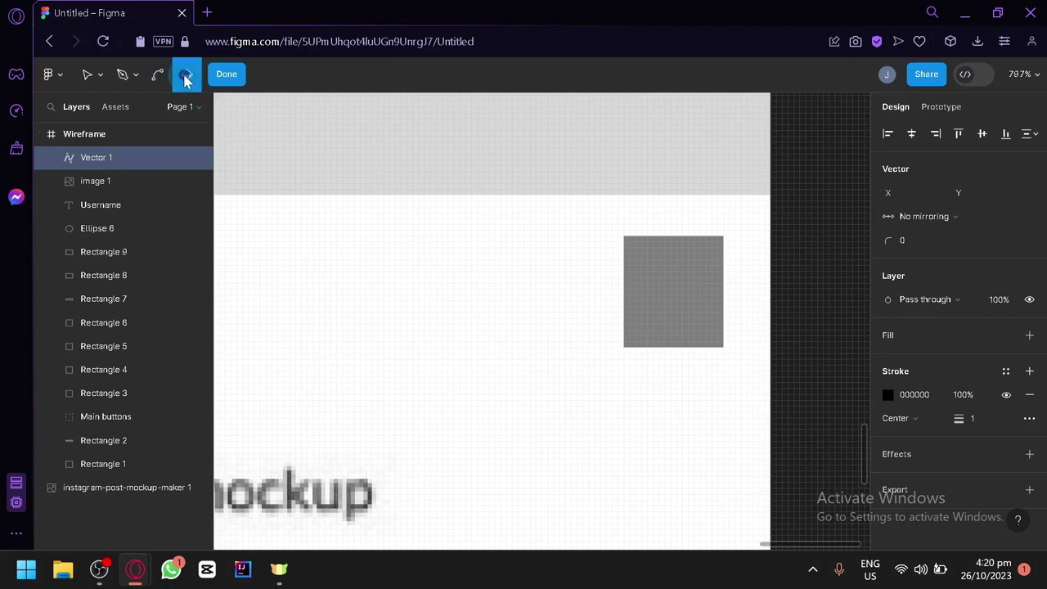
{"action": "left_click", "coordinate": [159, 78]}
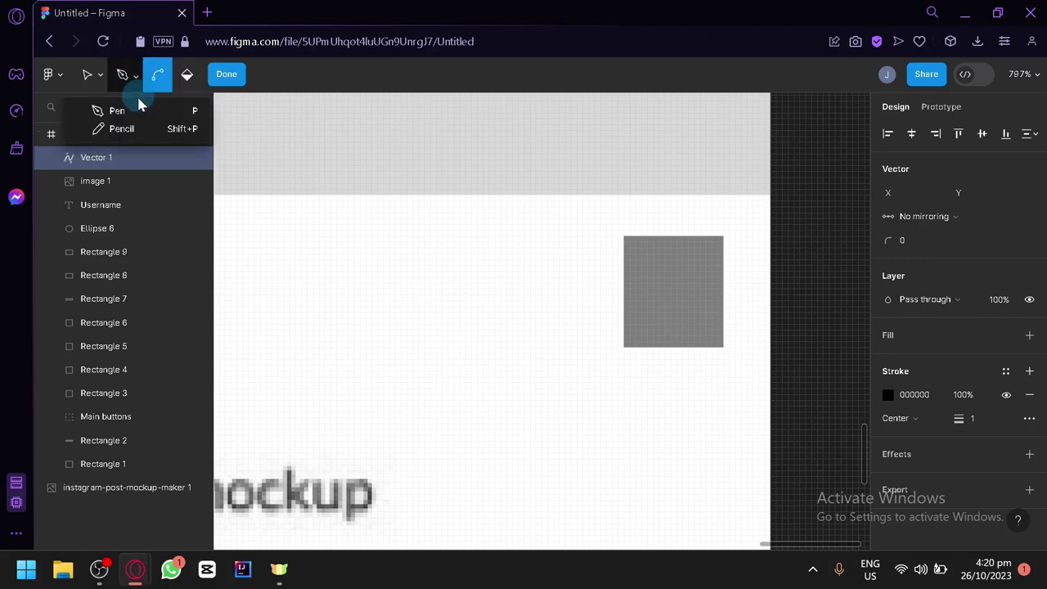
{"action": "left_click", "coordinate": [135, 74]}
{"action": "left_click", "coordinate": [118, 107]}
{"action": "left_click", "coordinate": [135, 78]}
{"action": "left_click", "coordinate": [123, 128]}
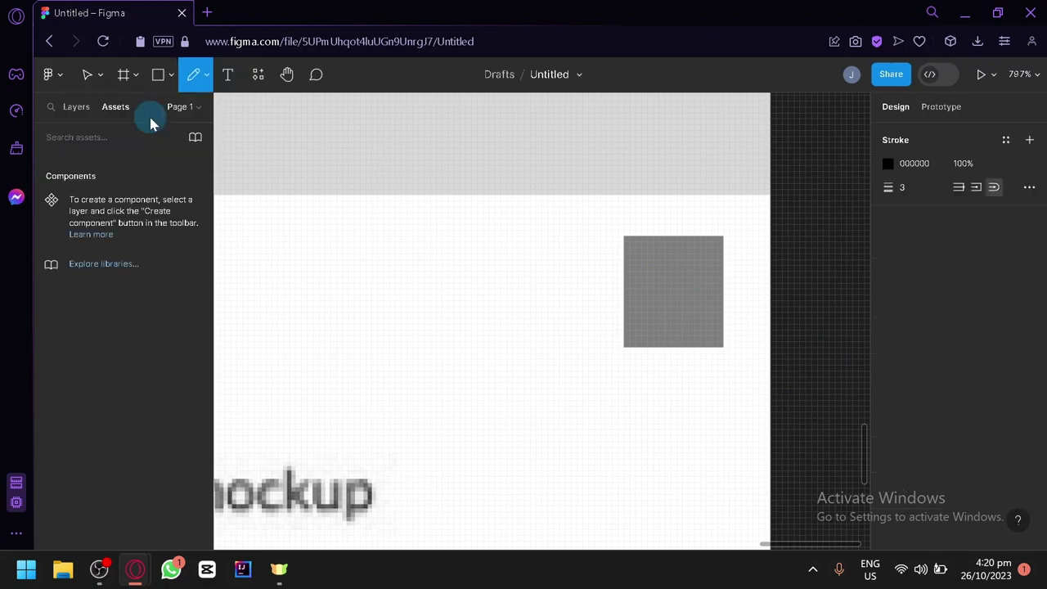
- Sketch a bookmark outline in the grey square with a black 000000 stroke, weight 1
{"action": "left_click_drag", "start_coordinate": [659, 262], "coordinate": [683, 259]}
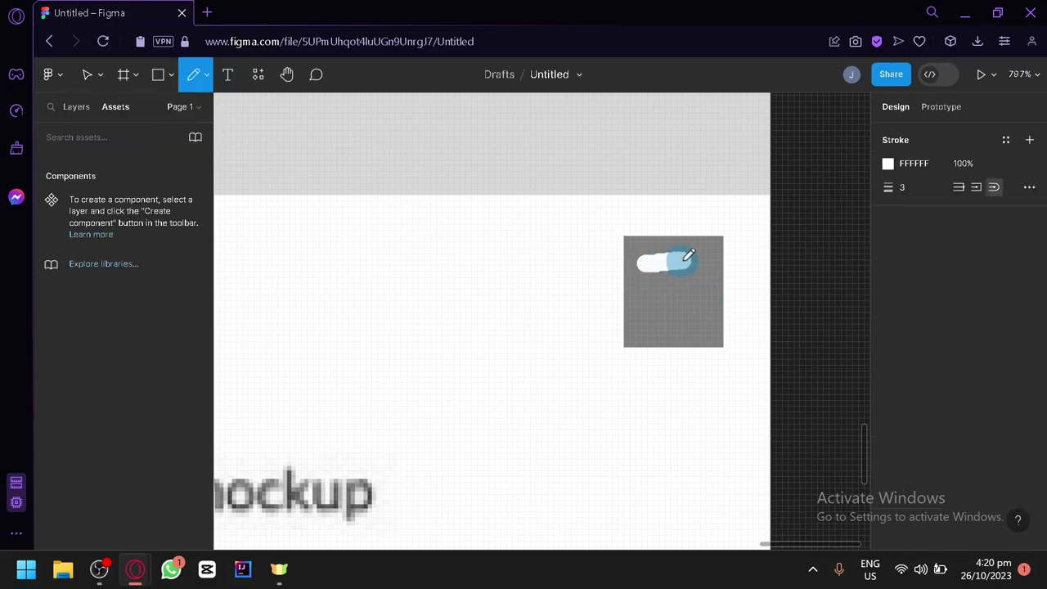
{"action": "left_click", "coordinate": [887, 164]}
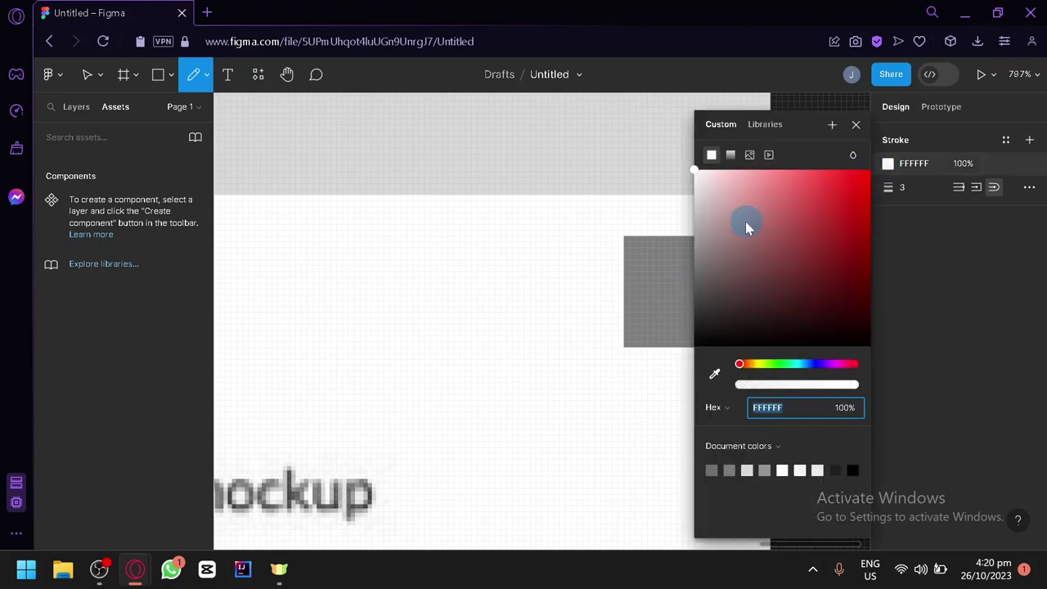
{"action": "left_click_drag", "start_coordinate": [747, 224], "coordinate": [703, 380]}
{"action": "left_click", "coordinate": [903, 189]}
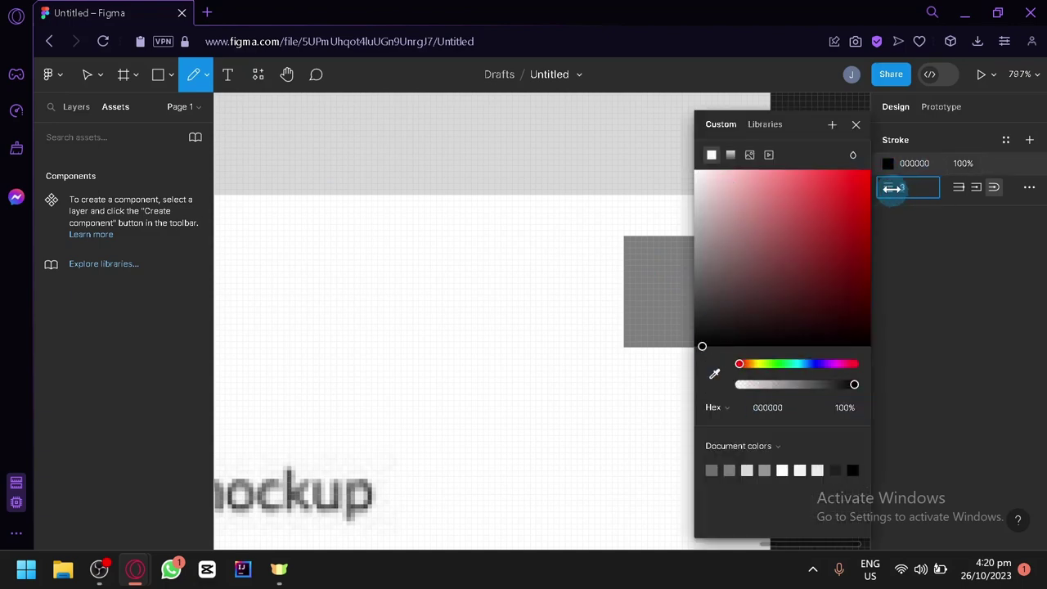
{"action": "type", "text": "1"}
{"action": "left_click_drag", "start_coordinate": [654, 268], "coordinate": [676, 268]}
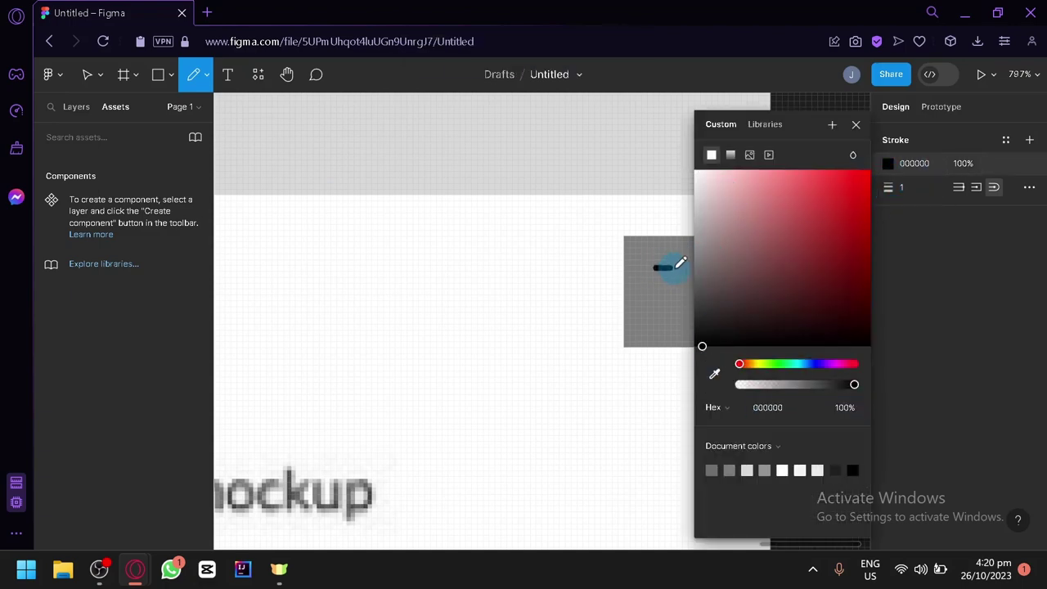
{"action": "left_click", "coordinate": [856, 127]}
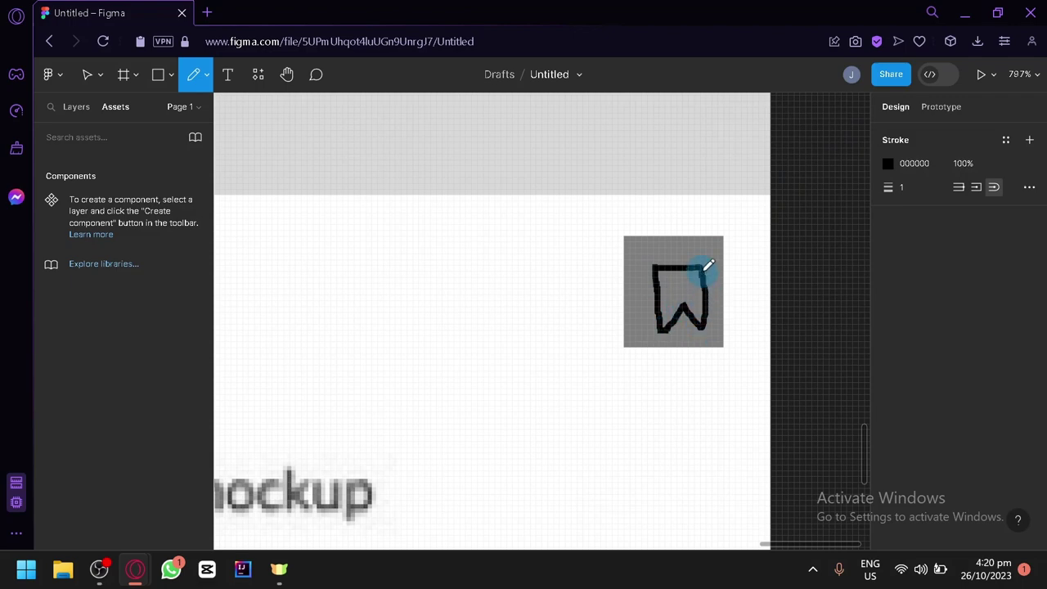
- Zoom in on the wireframe's bottom icon row and pick the Pen tool
{"action": "scroll", "coordinate": [635, 339], "scroll_direction": "down", "scroll_amount": 10}
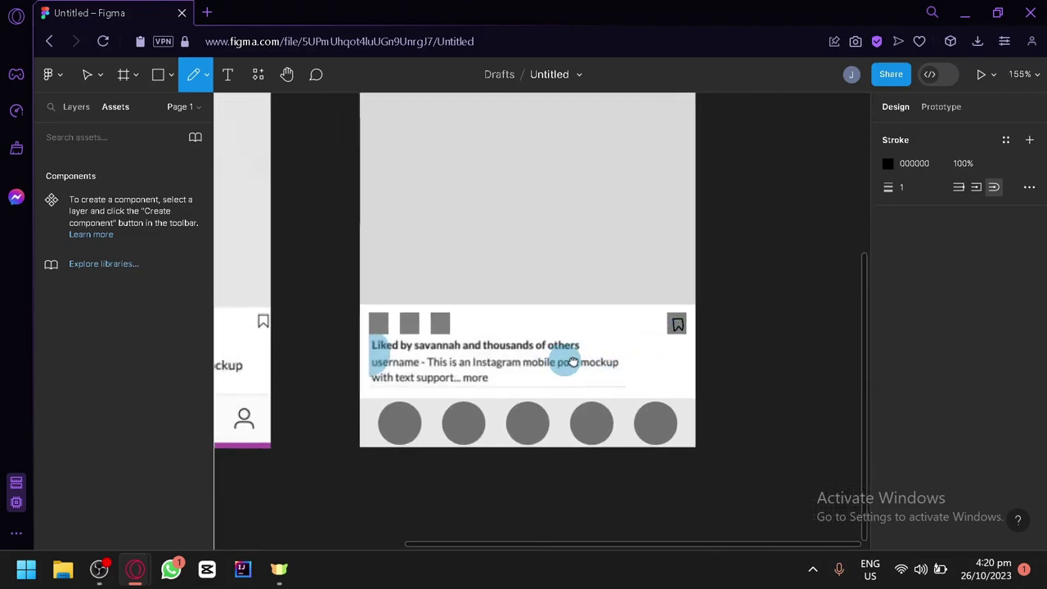
{"action": "scroll", "coordinate": [632, 420], "scroll_direction": "left", "scroll_amount": 3}
{"action": "scroll", "coordinate": [573, 450], "scroll_direction": "up", "scroll_amount": 3}
{"action": "scroll", "coordinate": [789, 372], "scroll_direction": "up", "scroll_amount": 3}
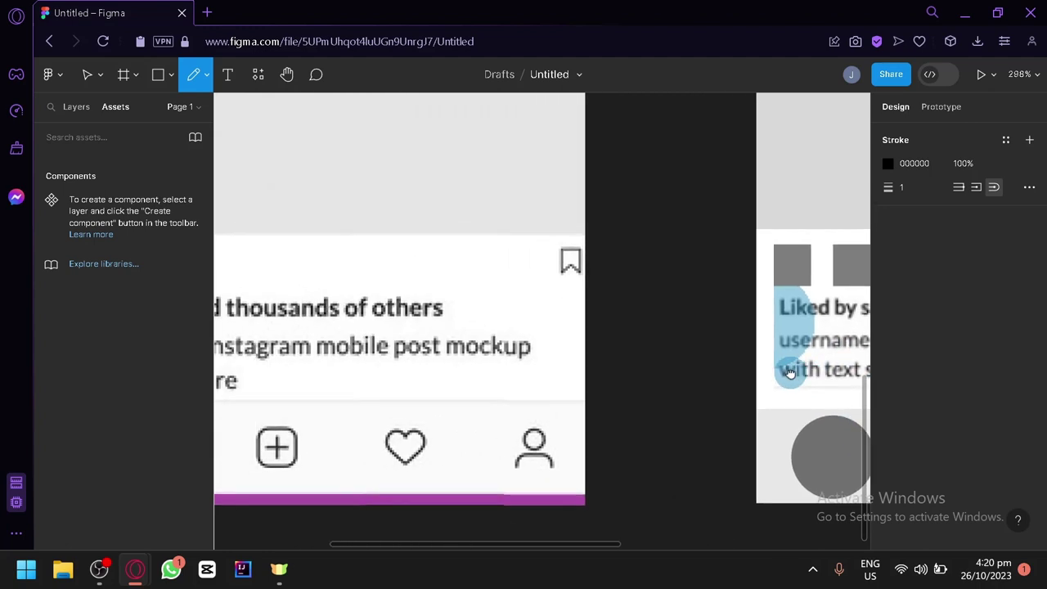
{"action": "scroll", "coordinate": [789, 372], "scroll_direction": "left", "scroll_amount": 1}
{"action": "scroll", "coordinate": [745, 357], "scroll_direction": "right", "scroll_amount": 3}
{"action": "scroll", "coordinate": [542, 346], "scroll_direction": "left", "scroll_amount": 3}
{"action": "scroll", "coordinate": [778, 273], "scroll_direction": "right", "scroll_amount": 2}
{"action": "scroll", "coordinate": [667, 336], "scroll_direction": "down", "scroll_amount": 1}
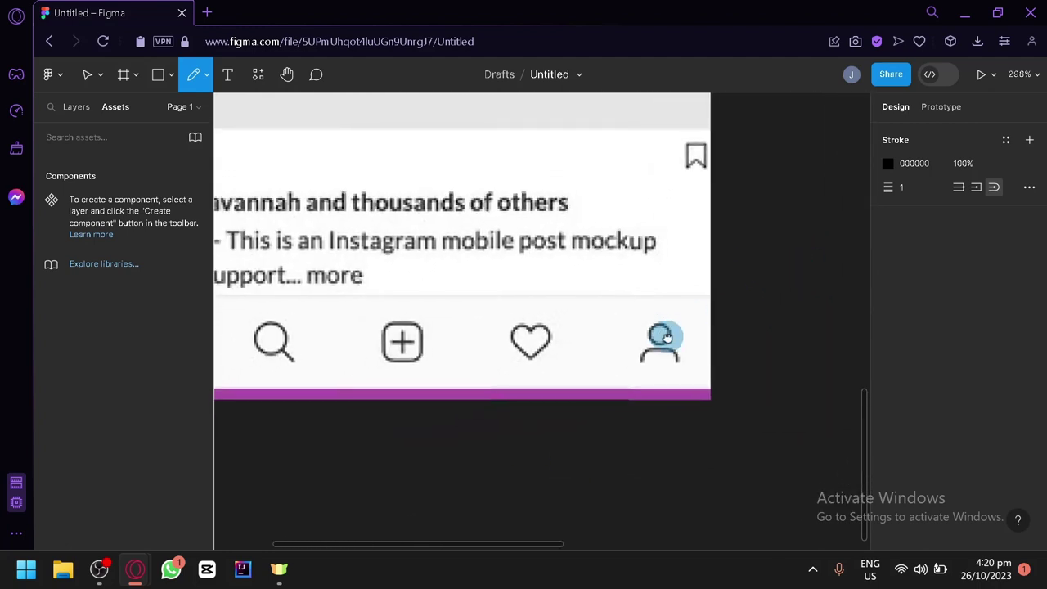
{"action": "left_click_drag", "start_coordinate": [666, 337], "coordinate": [401, 278]}
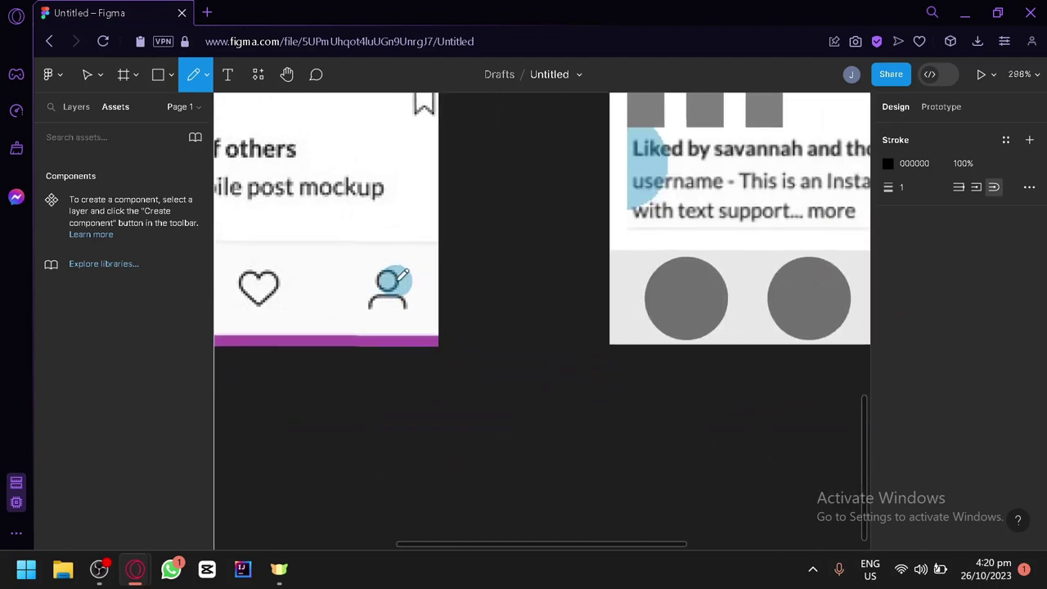
{"action": "scroll", "coordinate": [427, 322], "scroll_direction": "right", "scroll_amount": 5}
{"action": "scroll", "coordinate": [694, 349], "scroll_direction": "up", "scroll_amount": 3}
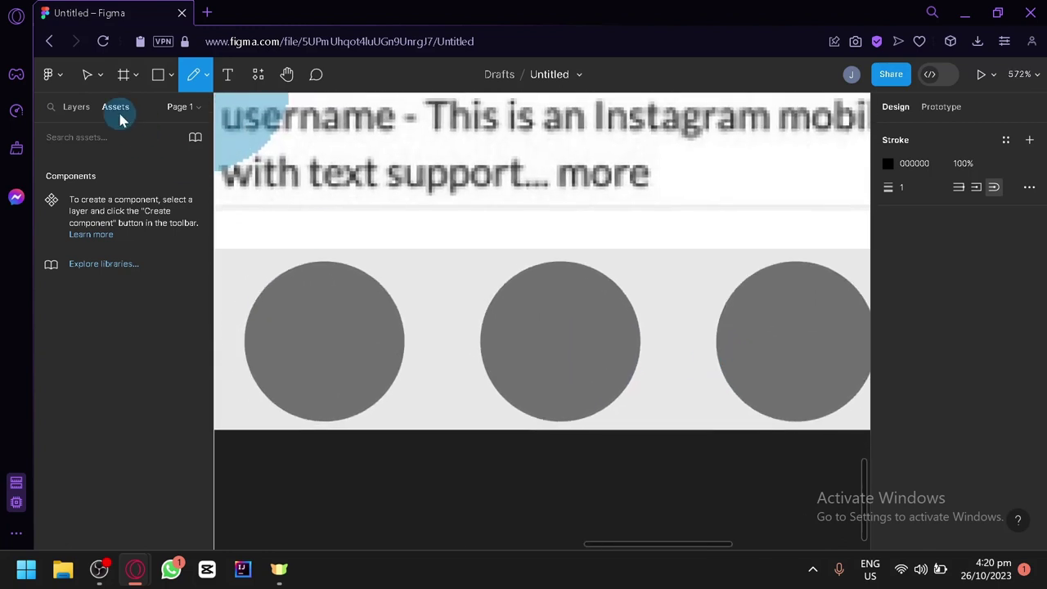
{"action": "left_click", "coordinate": [207, 75]}
{"action": "left_click", "coordinate": [211, 111]}
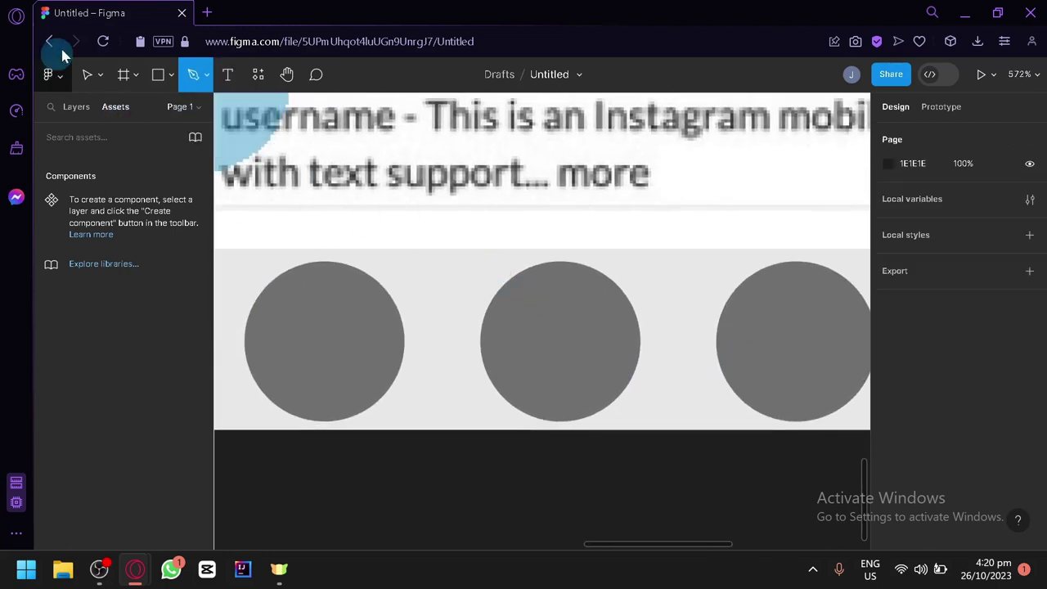
- Draw a rough black 20.67×19.45 loop inside the second grey circle and finish it
{"action": "left_click", "coordinate": [573, 315]}
{"action": "left_click", "coordinate": [522, 353]}
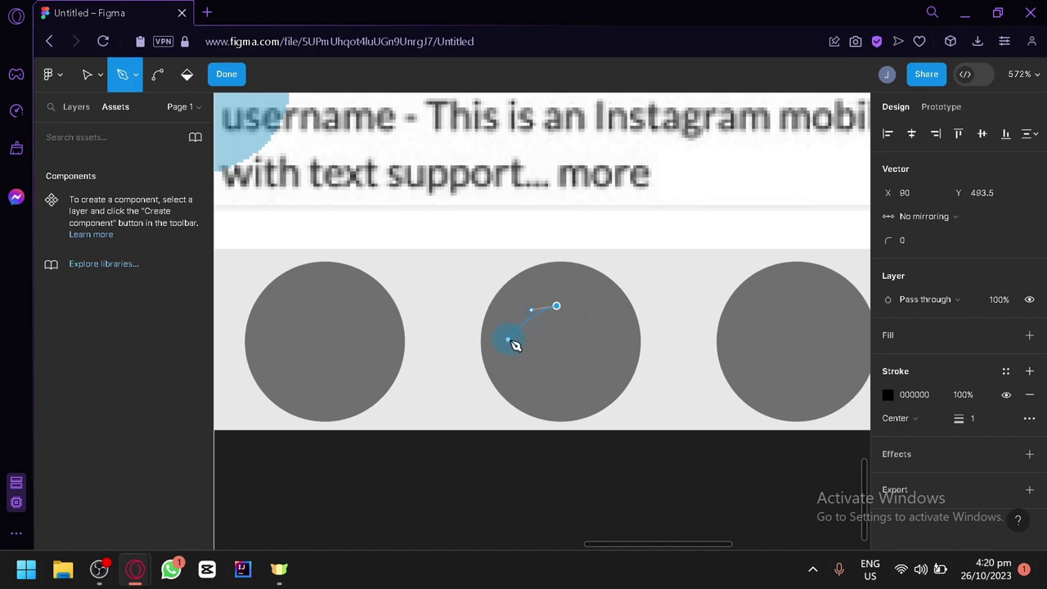
{"action": "left_click_drag", "start_coordinate": [515, 345], "coordinate": [520, 348]}
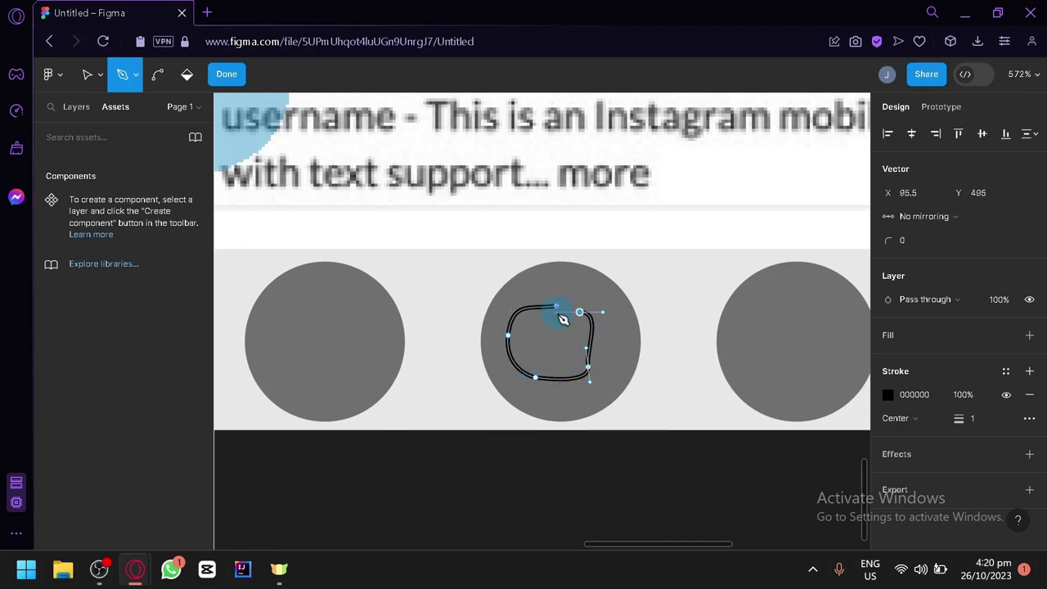
{"action": "left_click", "coordinate": [525, 299]}
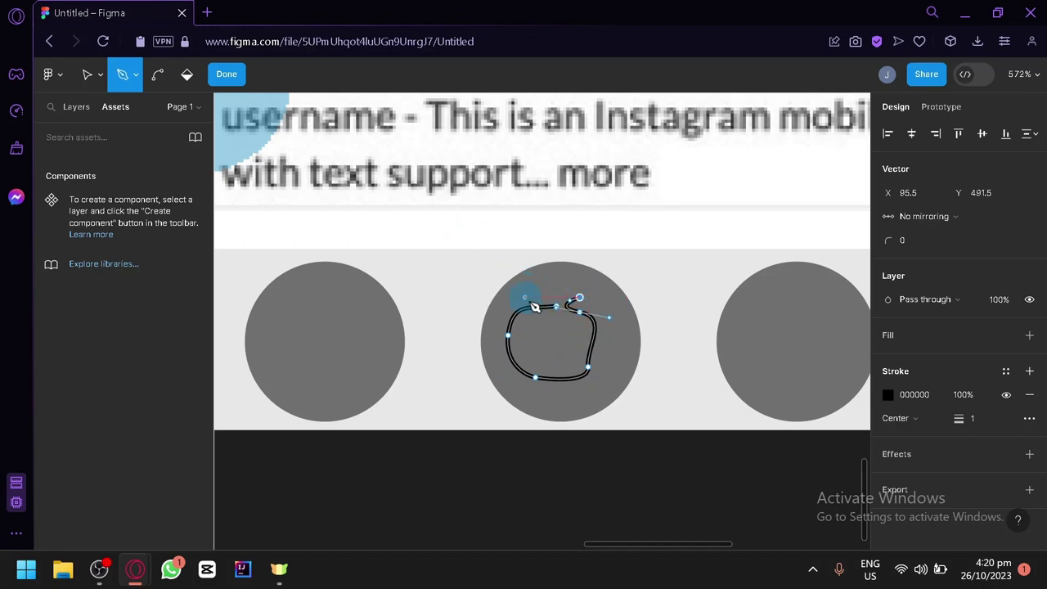
{"action": "left_click", "coordinate": [226, 74]}
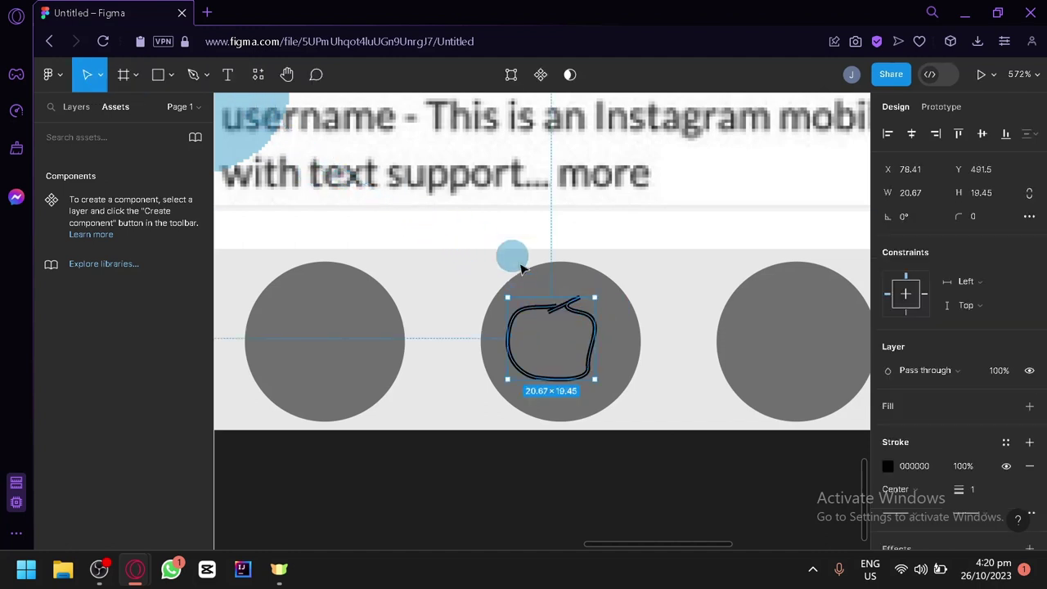
{"action": "left_click", "coordinate": [652, 436]}
- Zoom out to view both mockups, then choose Back to files from the main menu
{"action": "scroll", "coordinate": [609, 462], "scroll_direction": "down", "scroll_amount": 5}
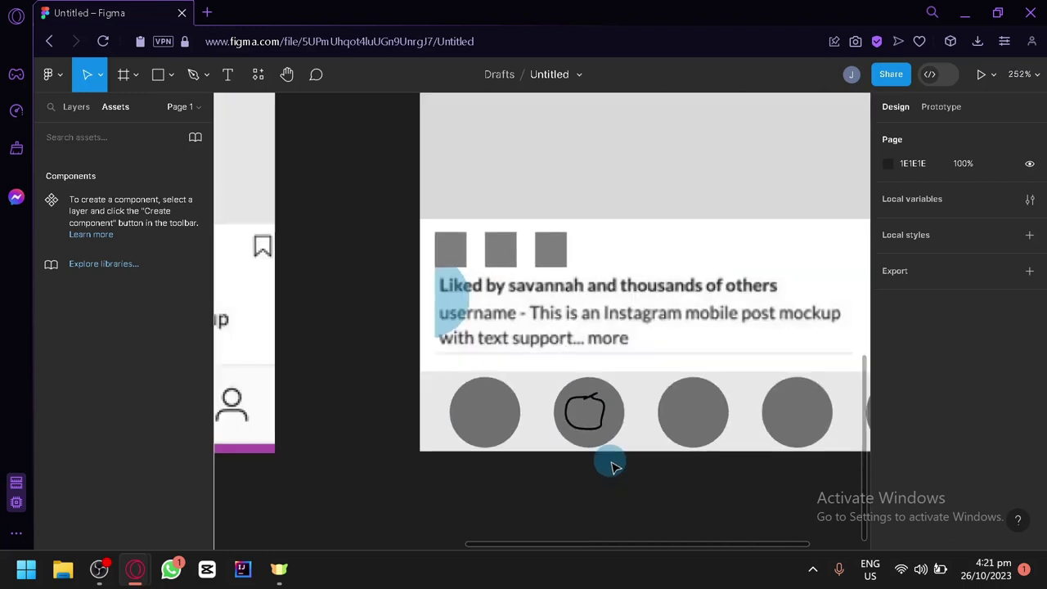
{"action": "scroll", "coordinate": [638, 503], "scroll_direction": "down", "scroll_amount": 4}
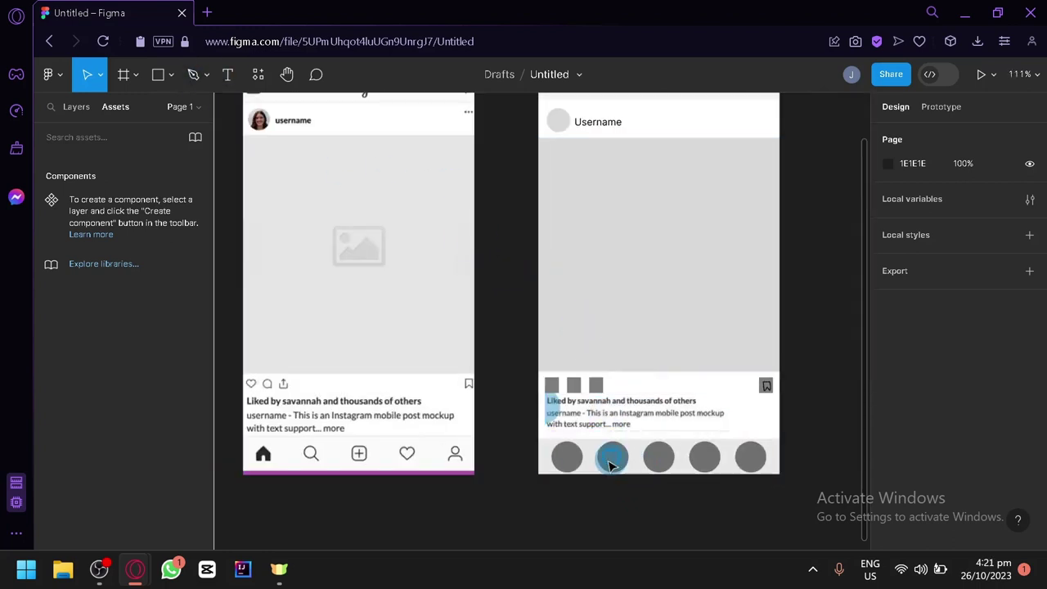
{"action": "left_click_drag", "start_coordinate": [584, 502], "coordinate": [600, 540]}
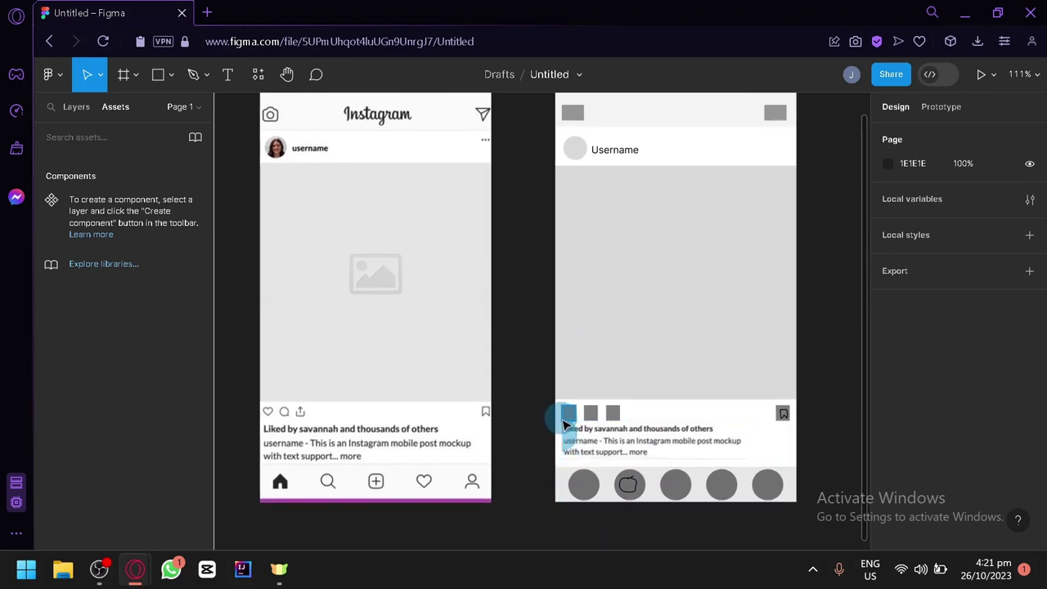
{"action": "left_click_drag", "start_coordinate": [691, 324], "coordinate": [699, 399]}
{"action": "scroll", "coordinate": [542, 378], "scroll_direction": "down", "scroll_amount": 1}
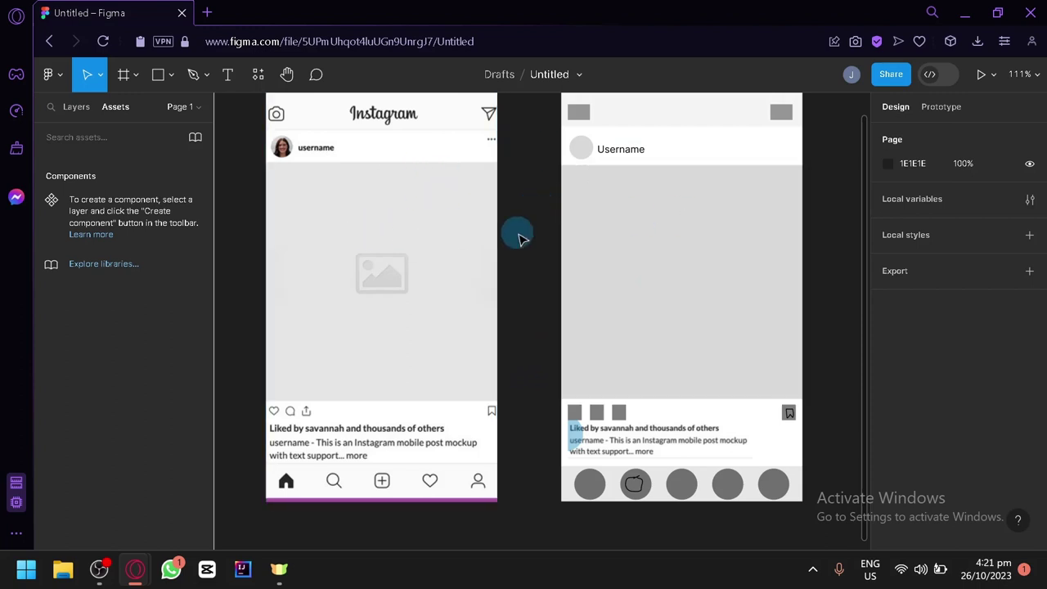
{"action": "left_click_drag", "start_coordinate": [514, 251], "coordinate": [514, 293]}
{"action": "scroll", "coordinate": [528, 303], "scroll_direction": "down", "scroll_amount": 5}
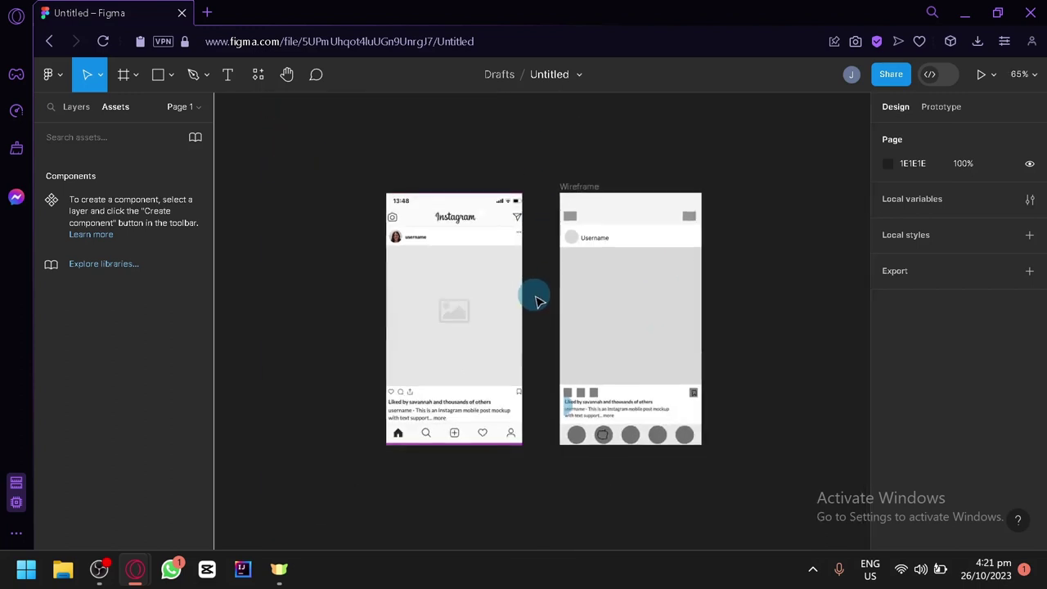
{"action": "scroll", "coordinate": [537, 301], "scroll_direction": "up", "scroll_amount": 2}
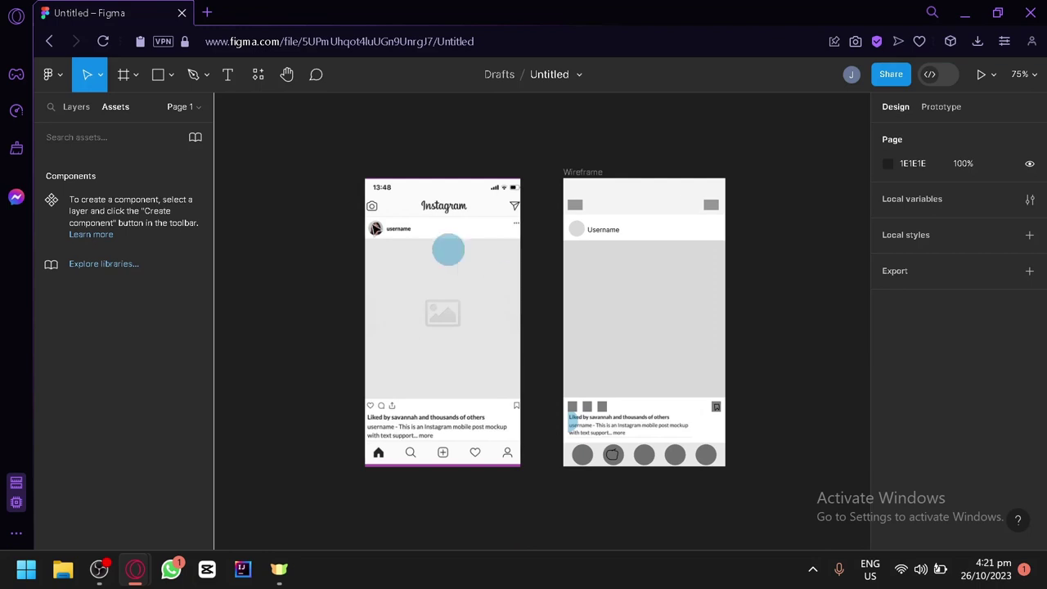
{"action": "left_click", "coordinate": [51, 75]}
{"action": "left_click", "coordinate": [100, 111]}
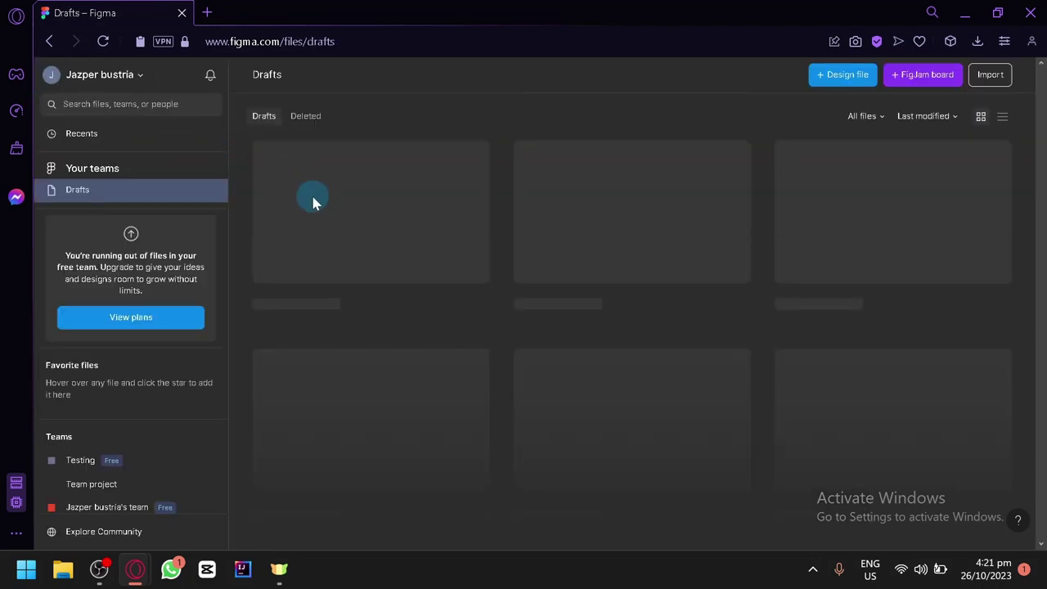